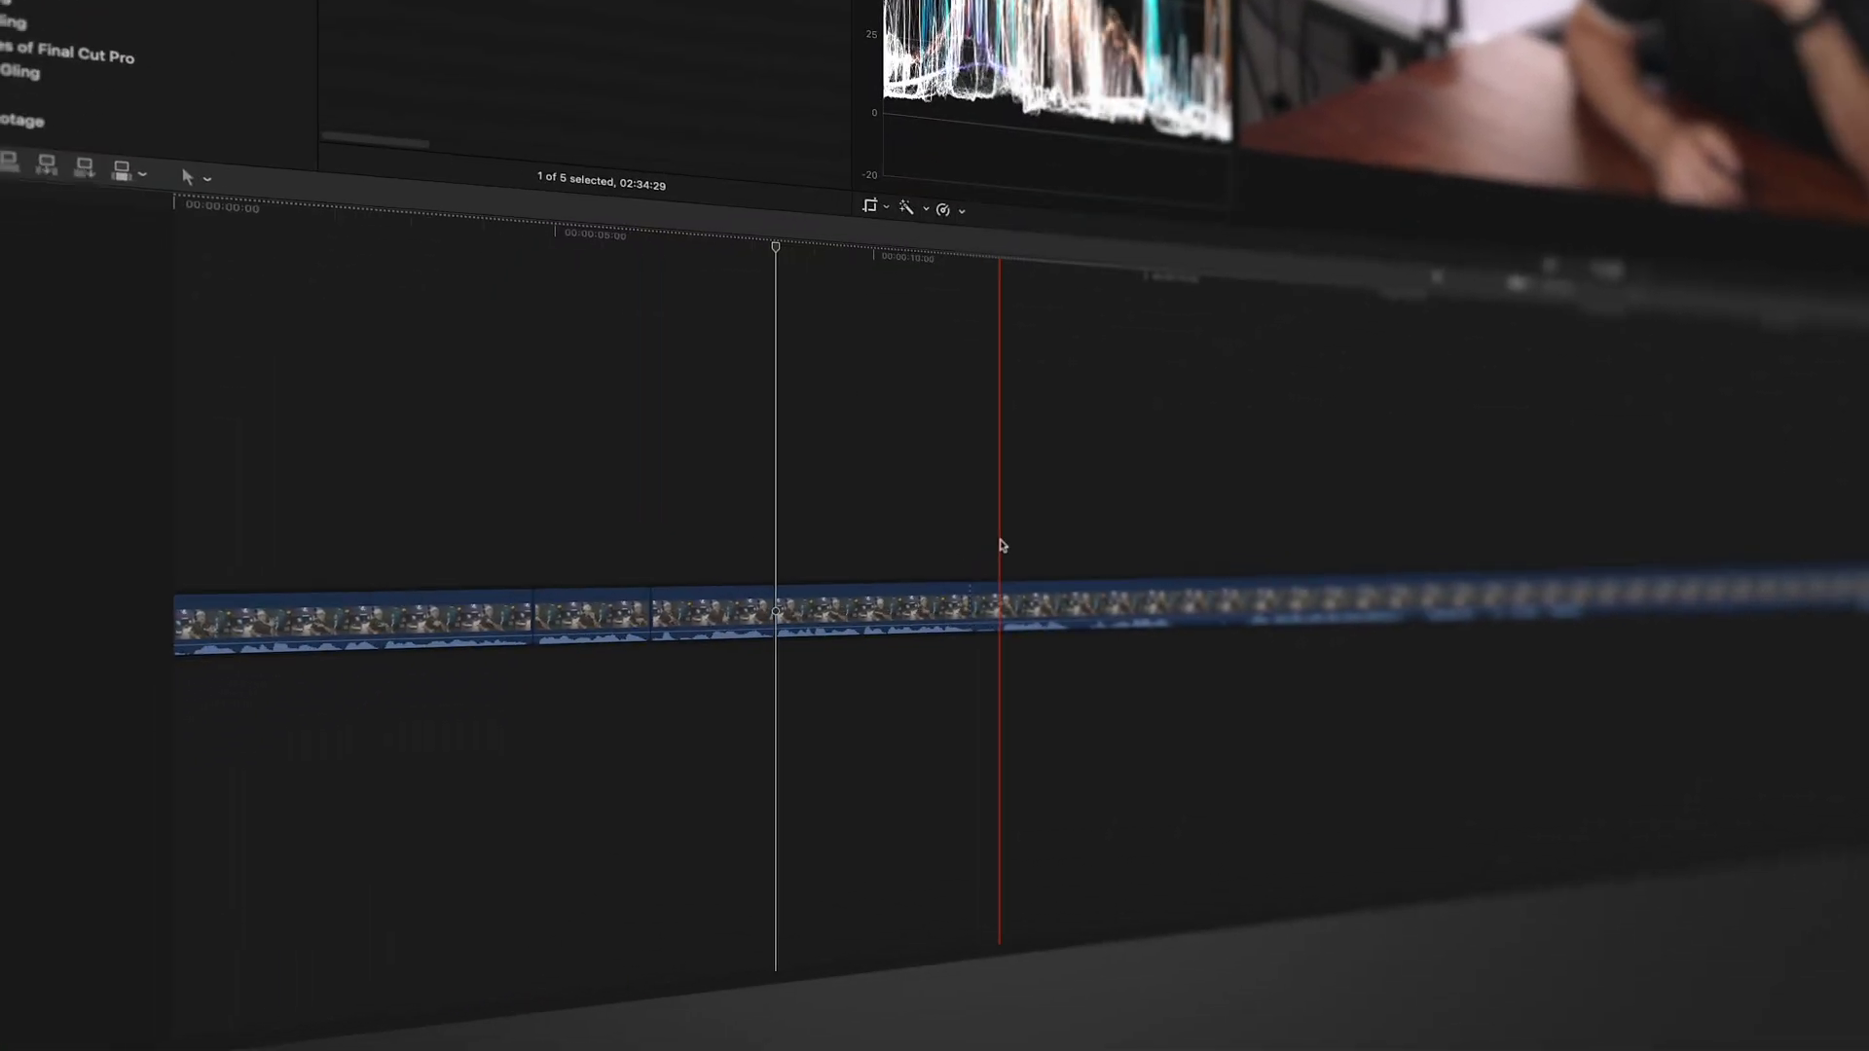
- Scroll along the long Final Cut Pro timeline and move the playhead further right
scroll(667, 500, right, 10)
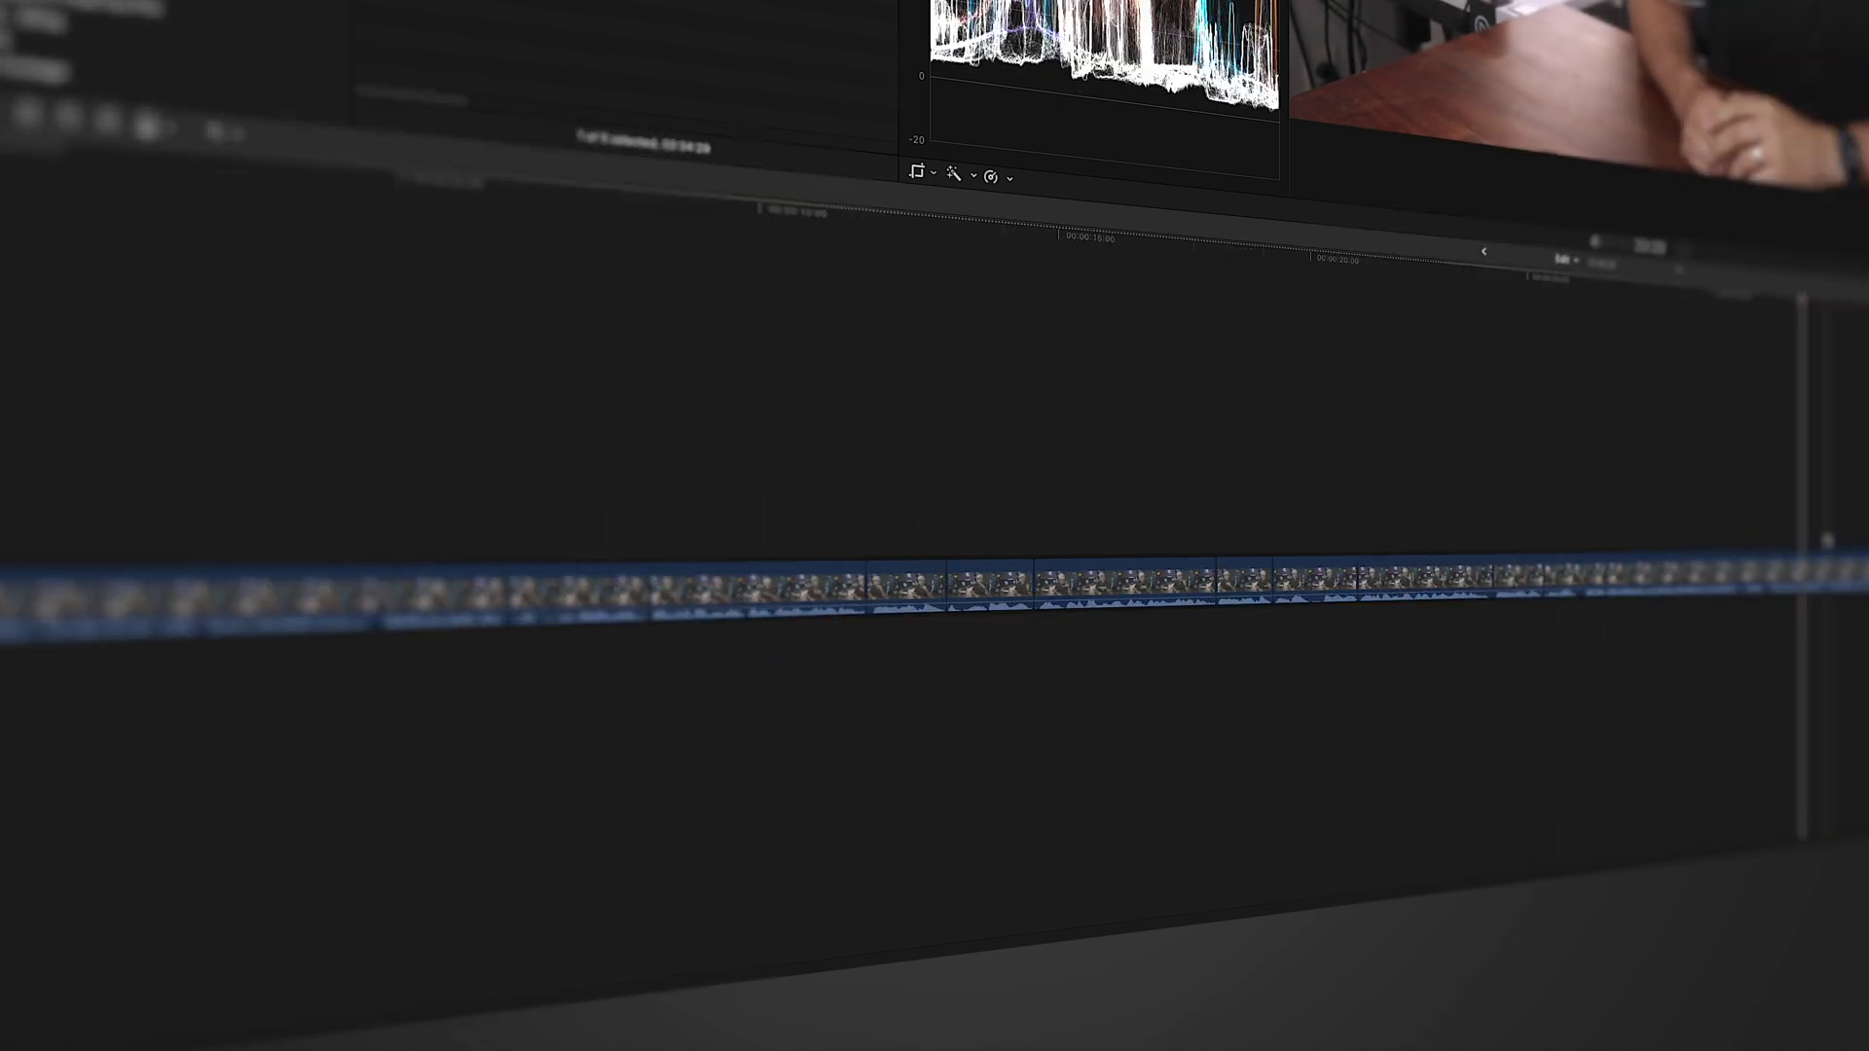
scroll(726, 493, right, 10)
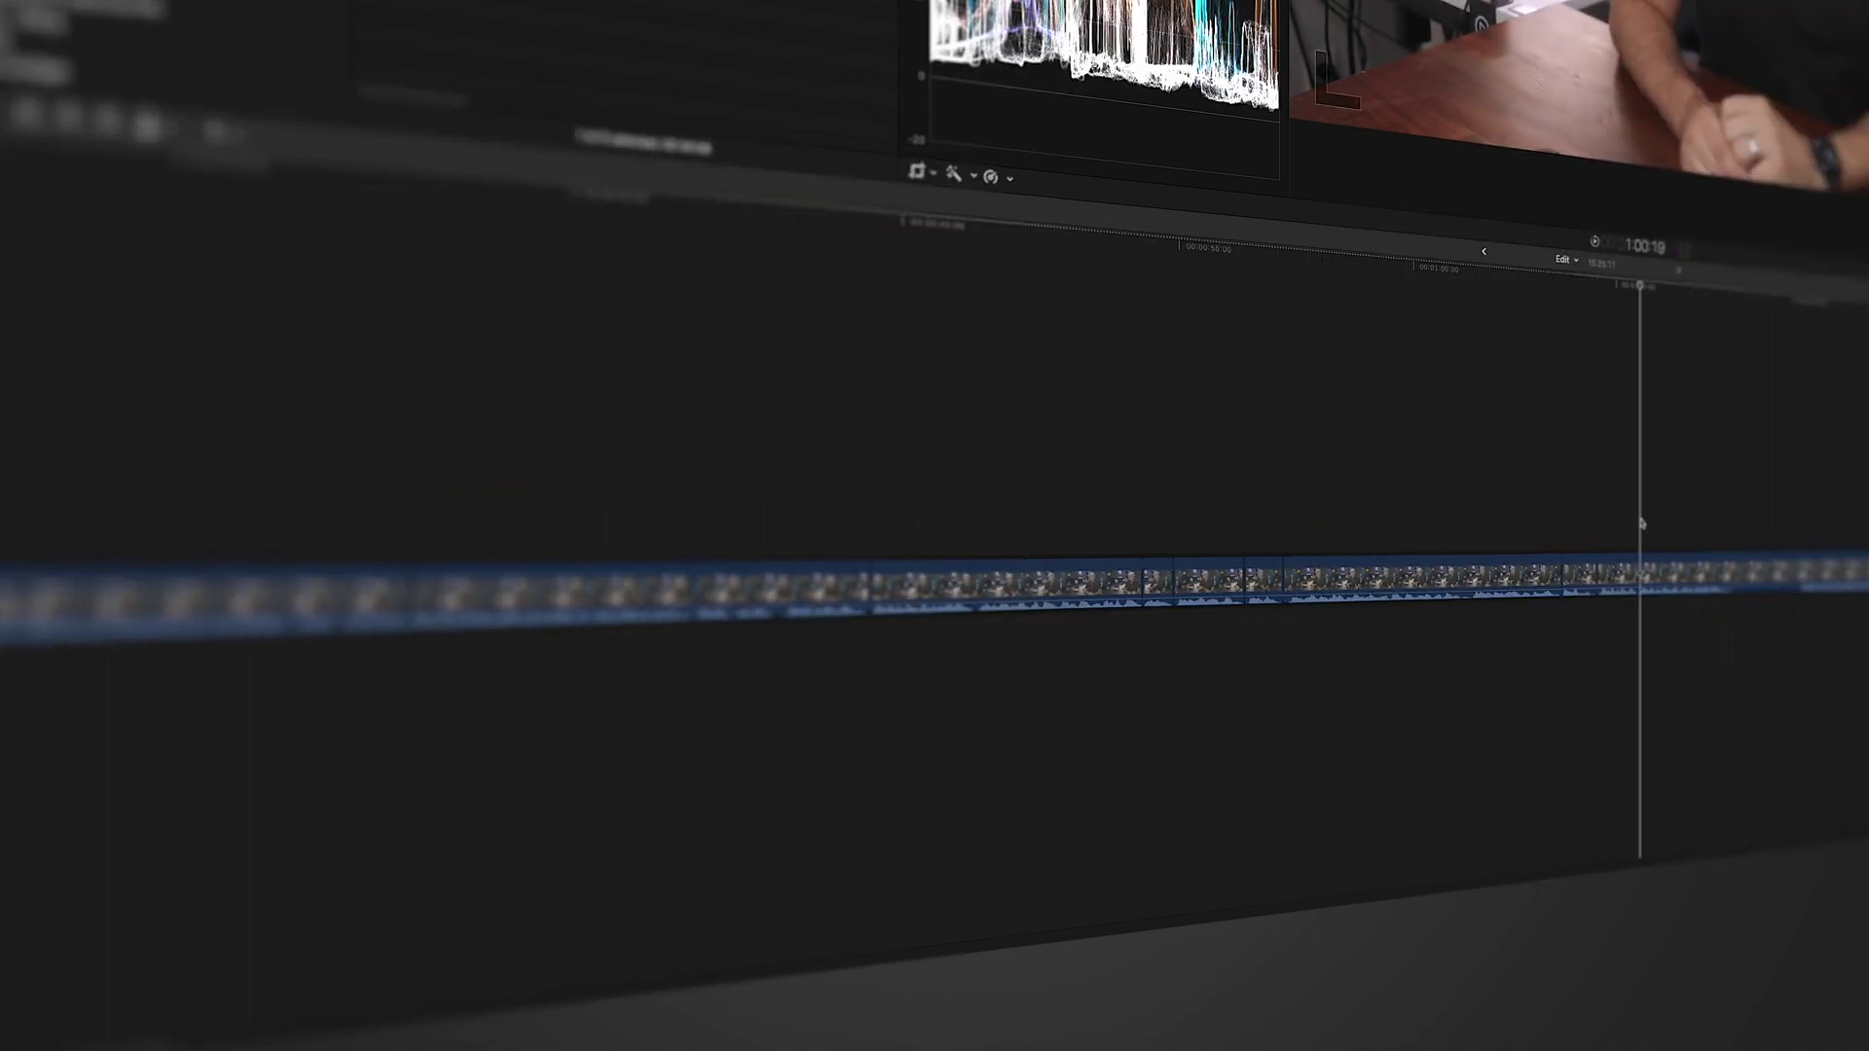
click(784, 521)
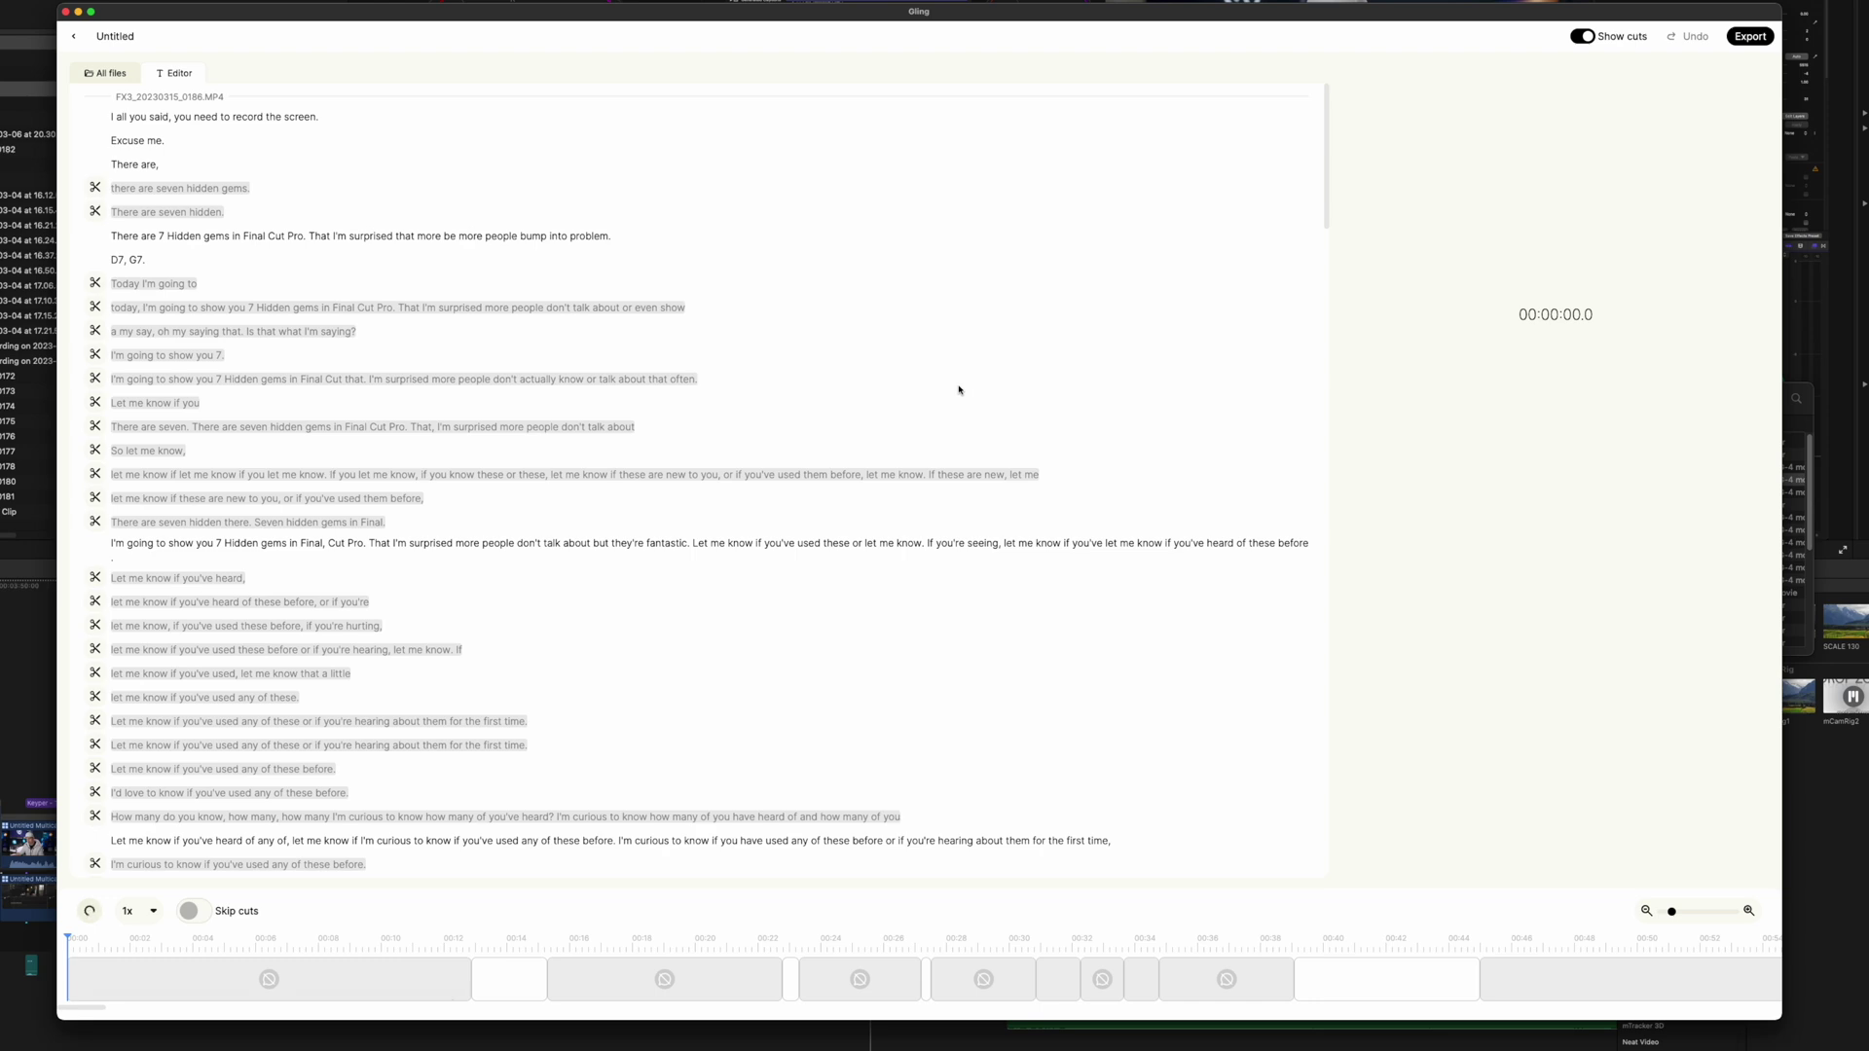
- Select the words 'these before' in a scissor-marked take of the Gling transcript
click(255, 580)
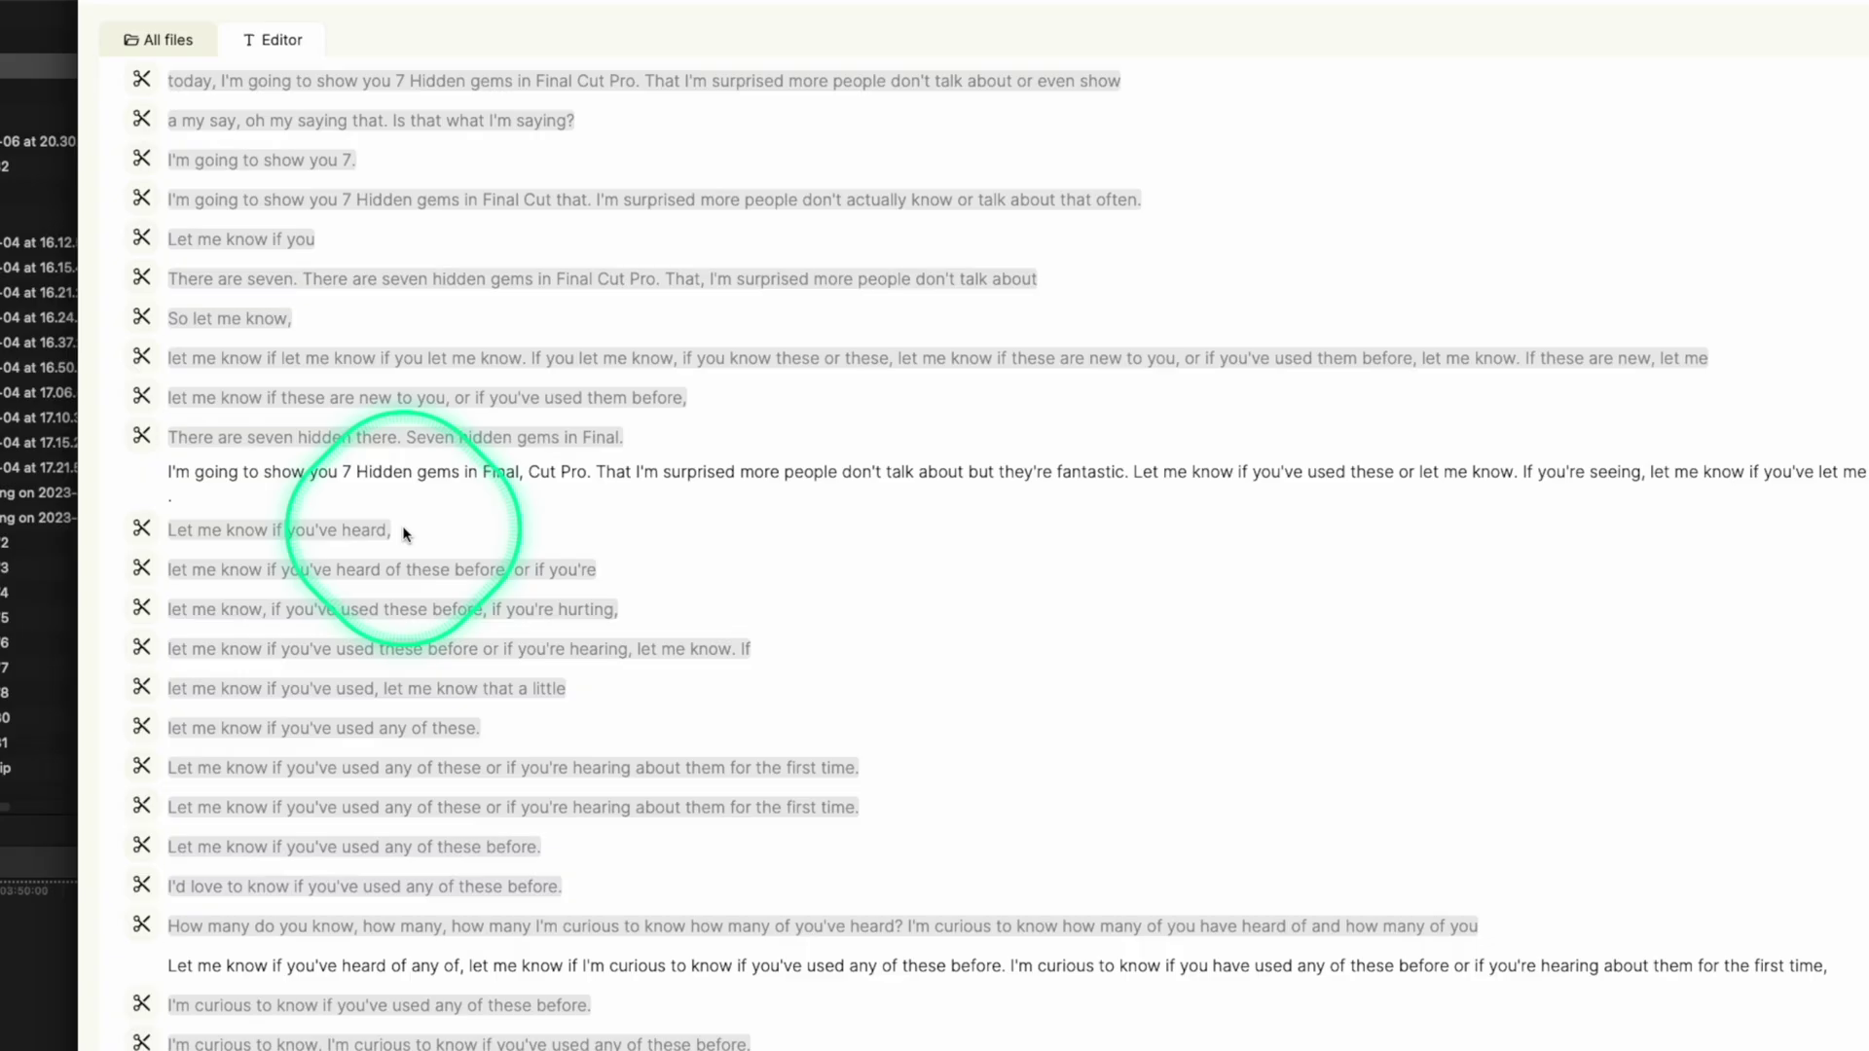
click(408, 534)
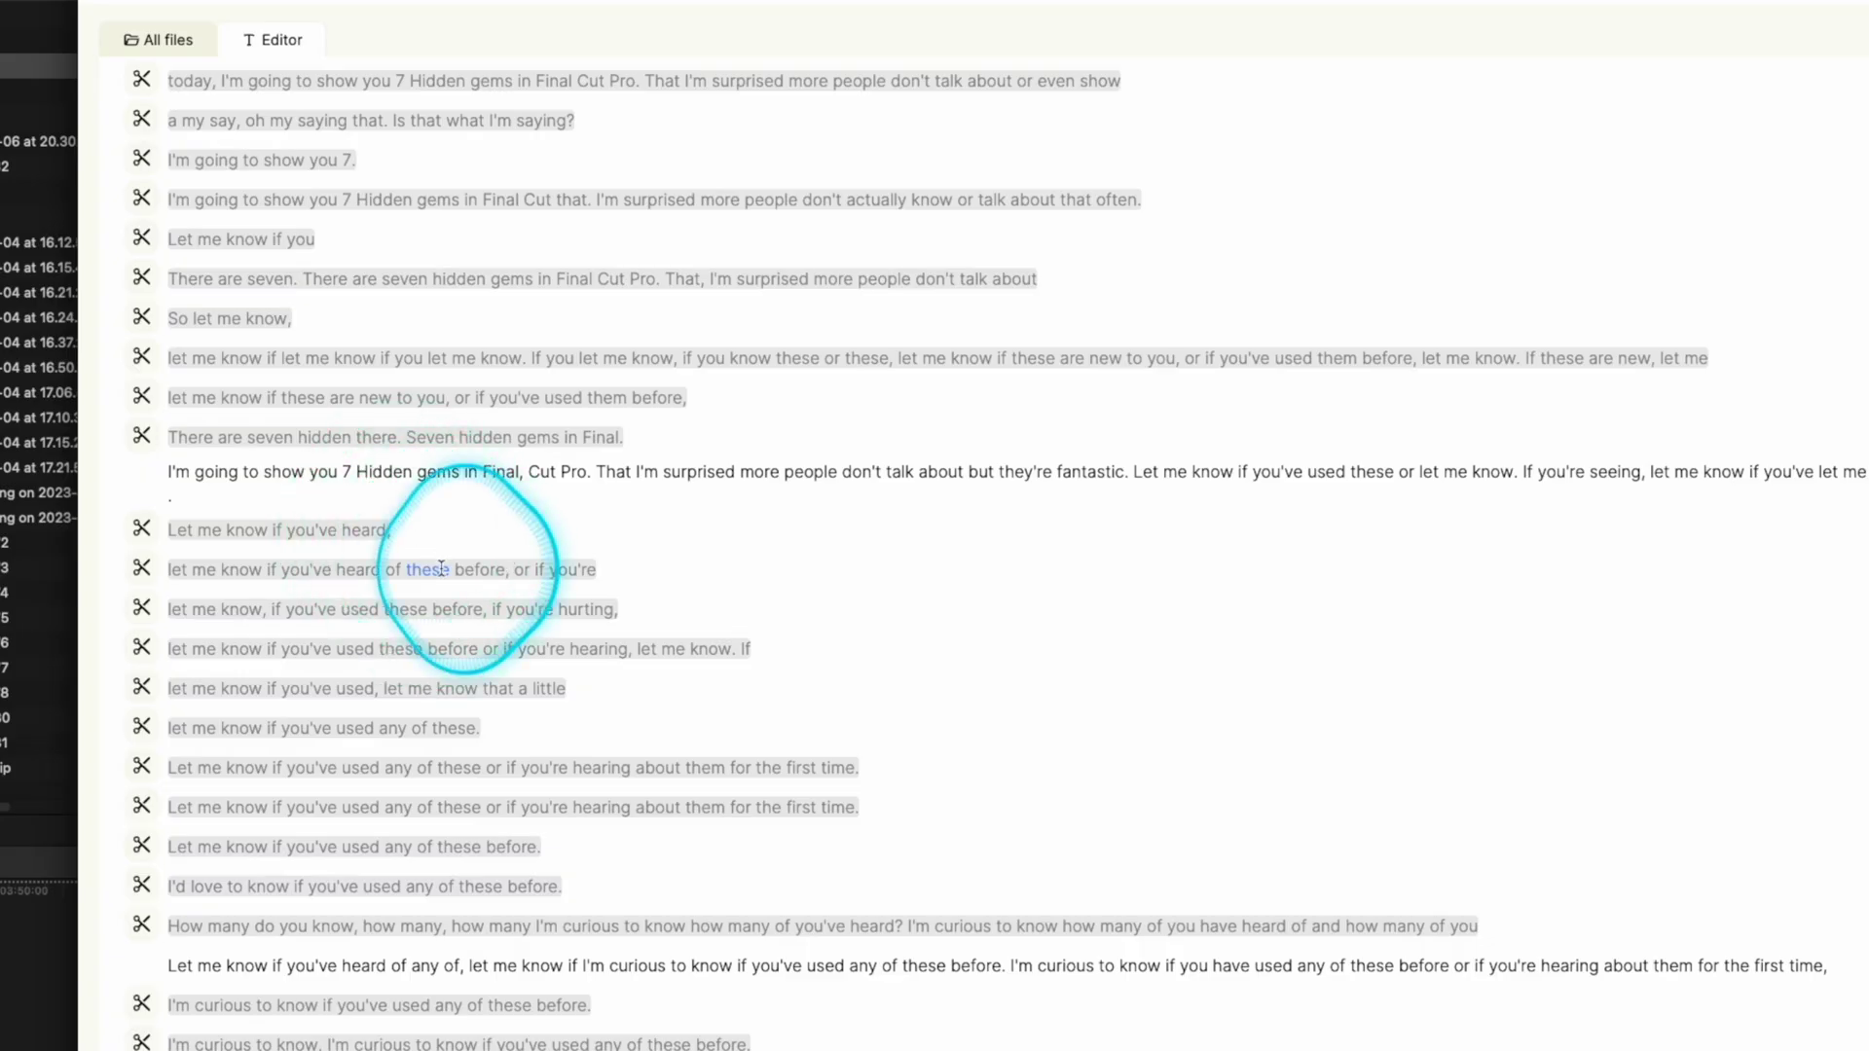
drag(383, 609, 477, 611)
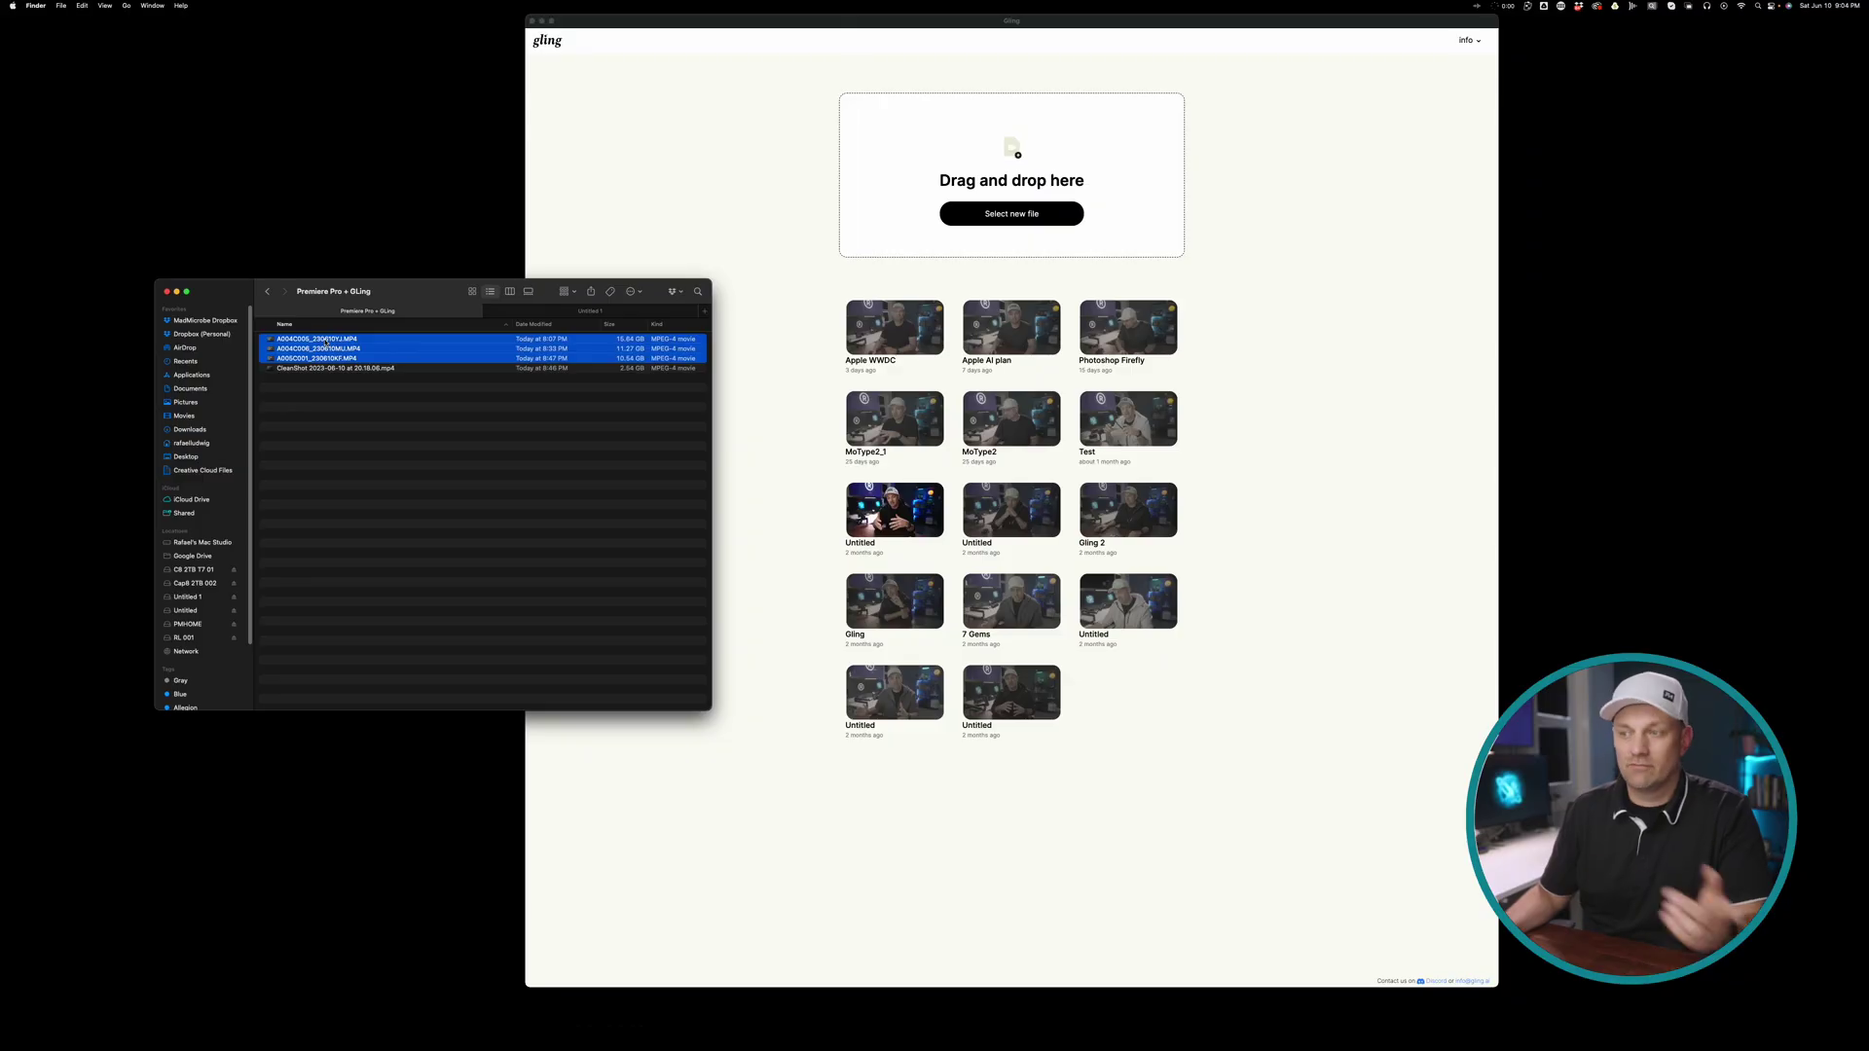
- Add the three selected MP4 clips from Finder into a new Untitled Gling project
drag(326, 342, 1015, 210)
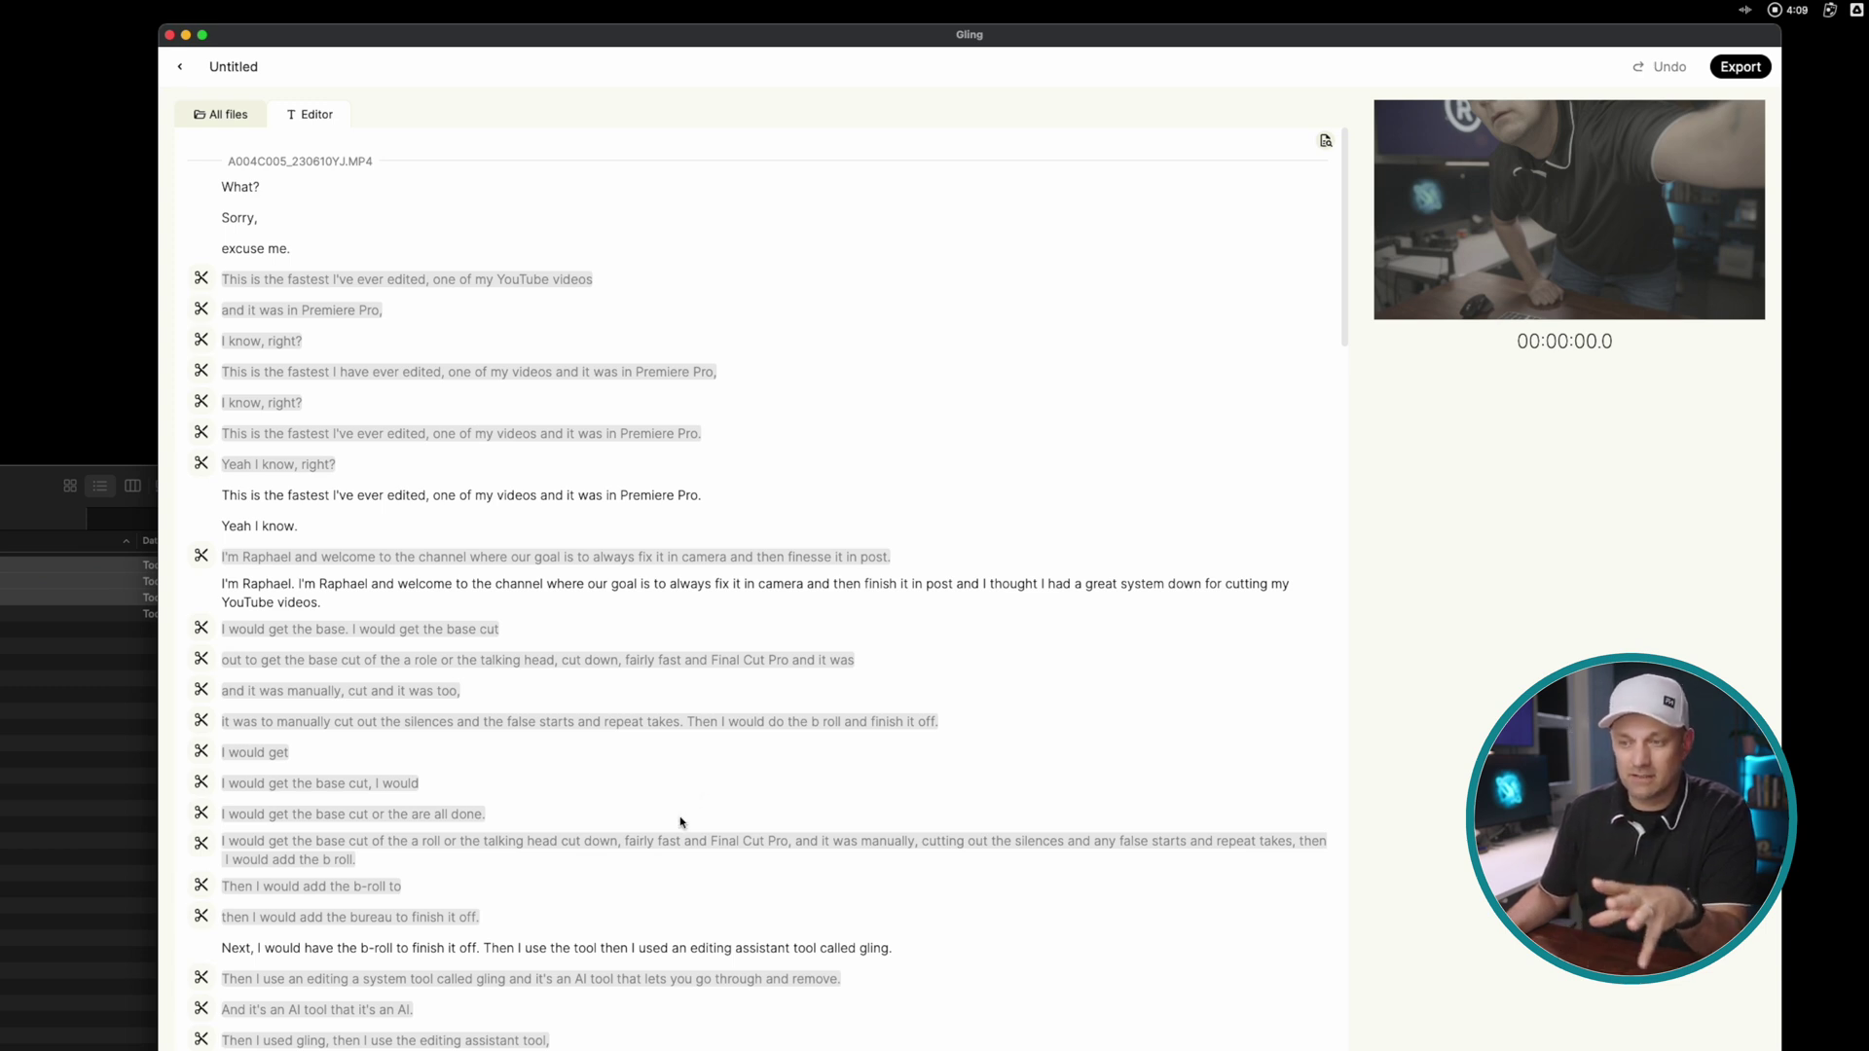
- Un-cut one 'There were other things that wwc right' take in the Apple WWDC transcript
scroll(680, 823, down, 15)
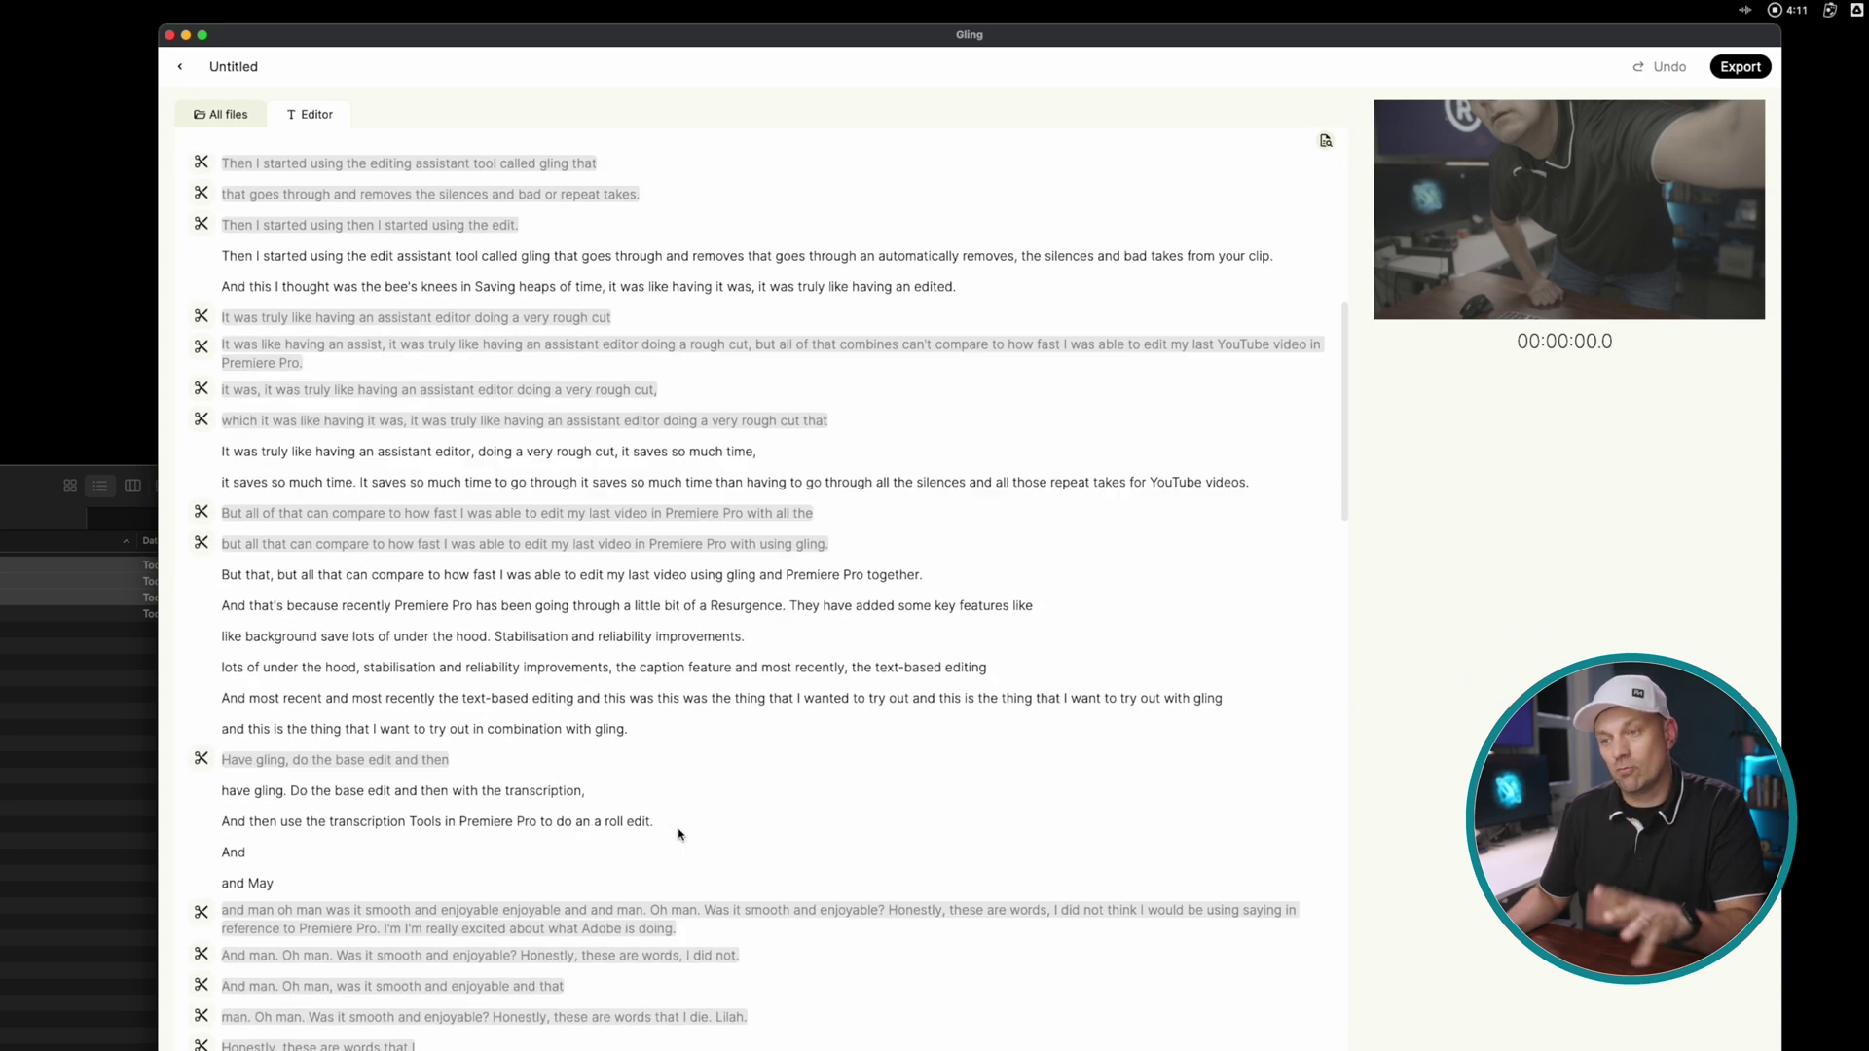
scroll(681, 834, down, 15)
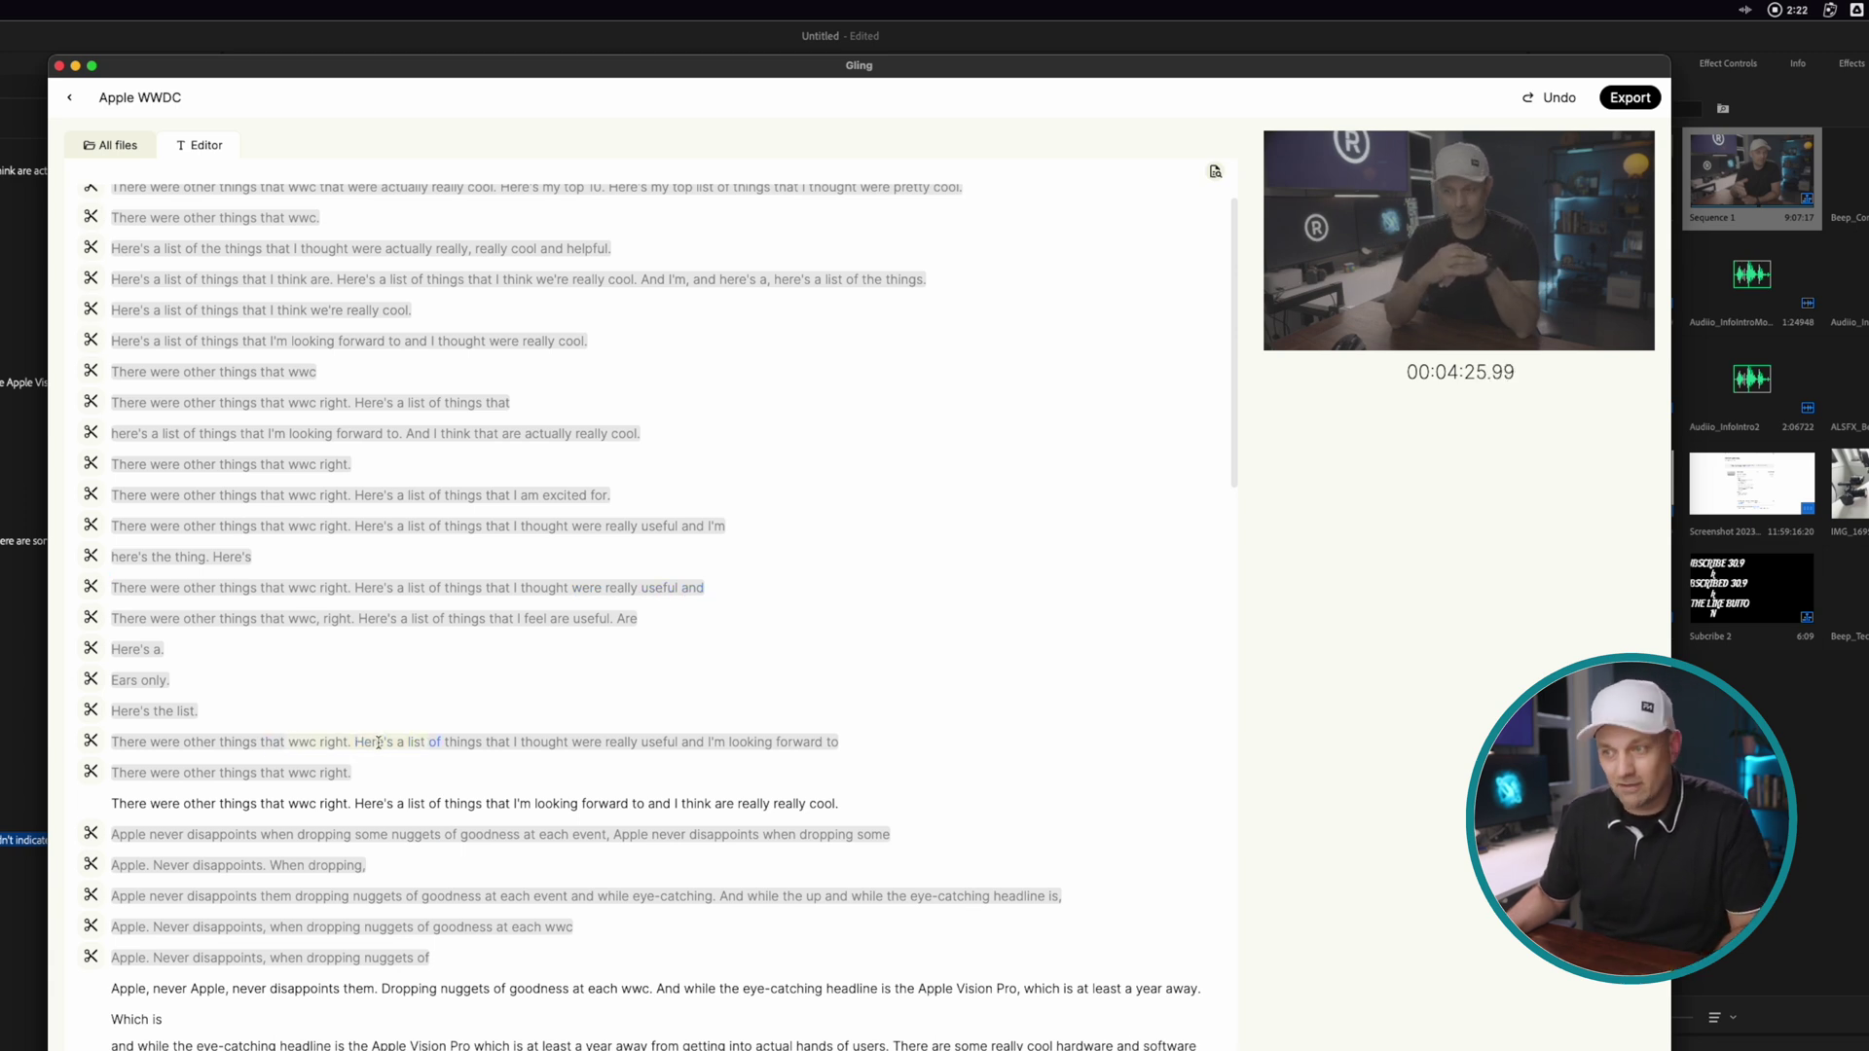
click(459, 720)
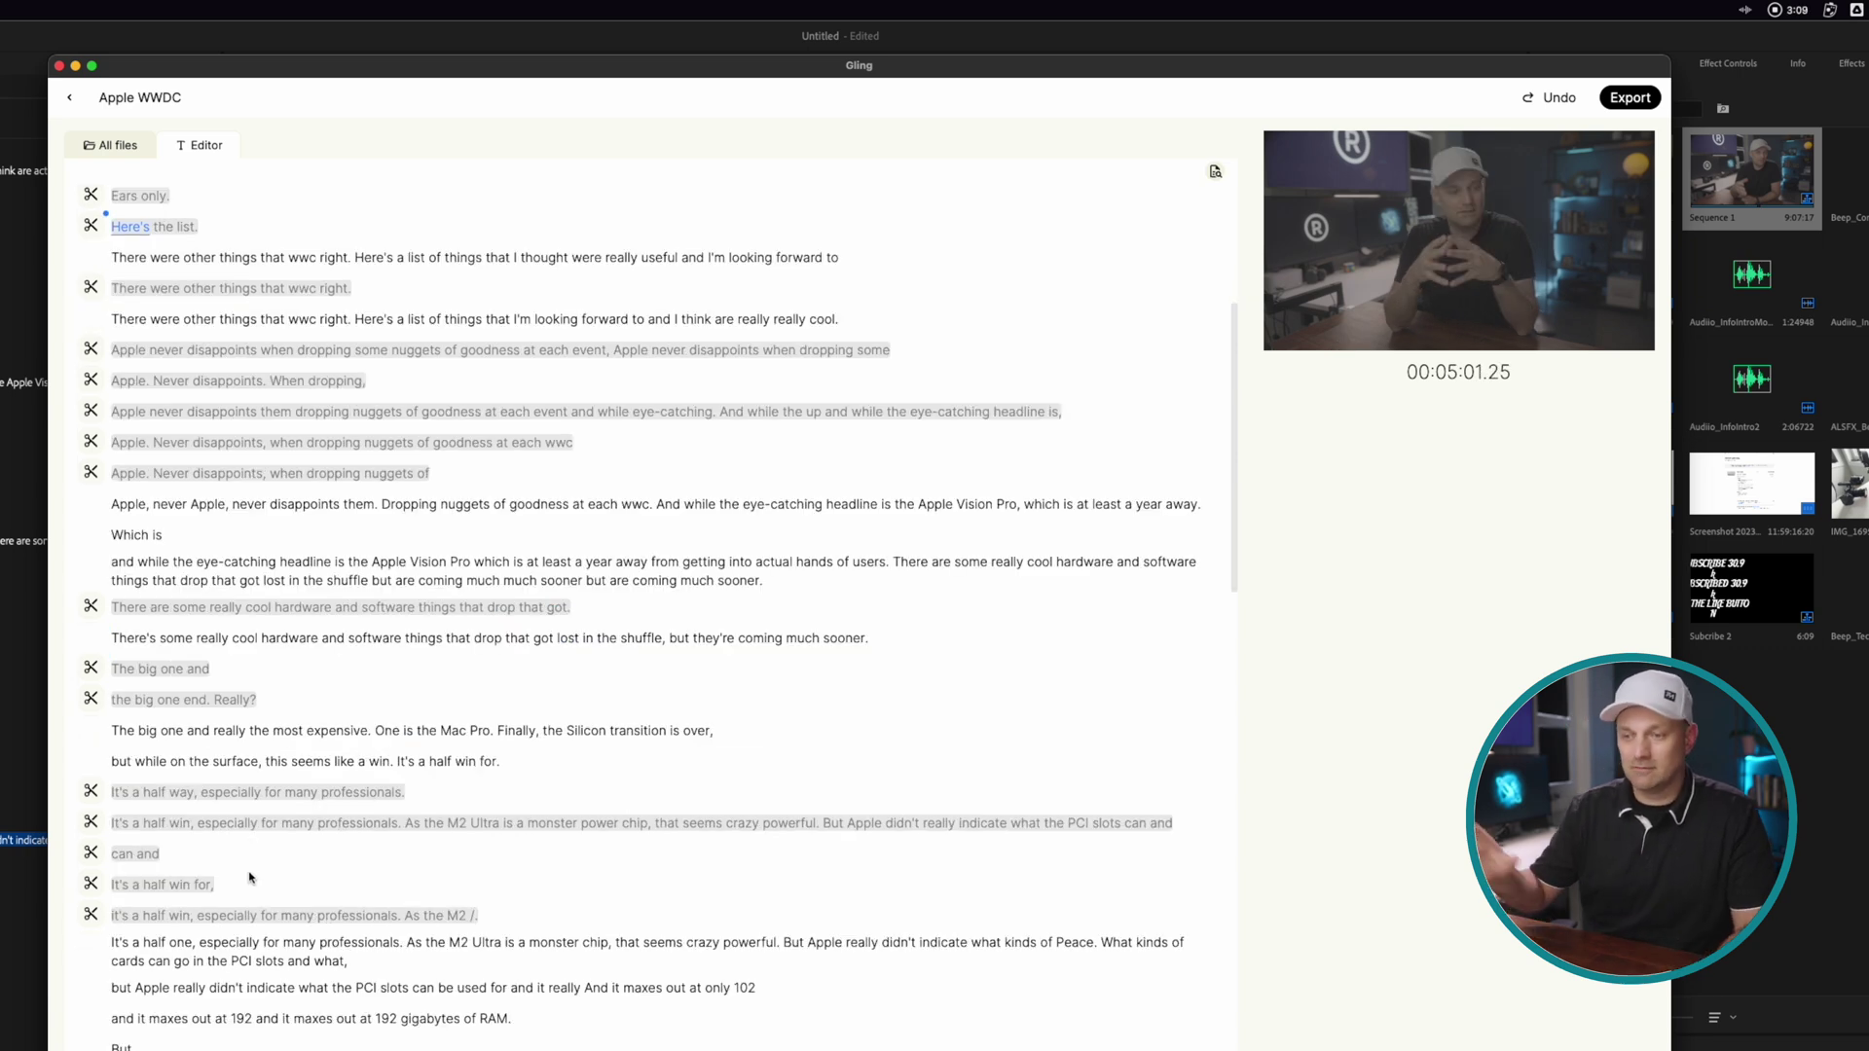
scroll(250, 878, down, 4)
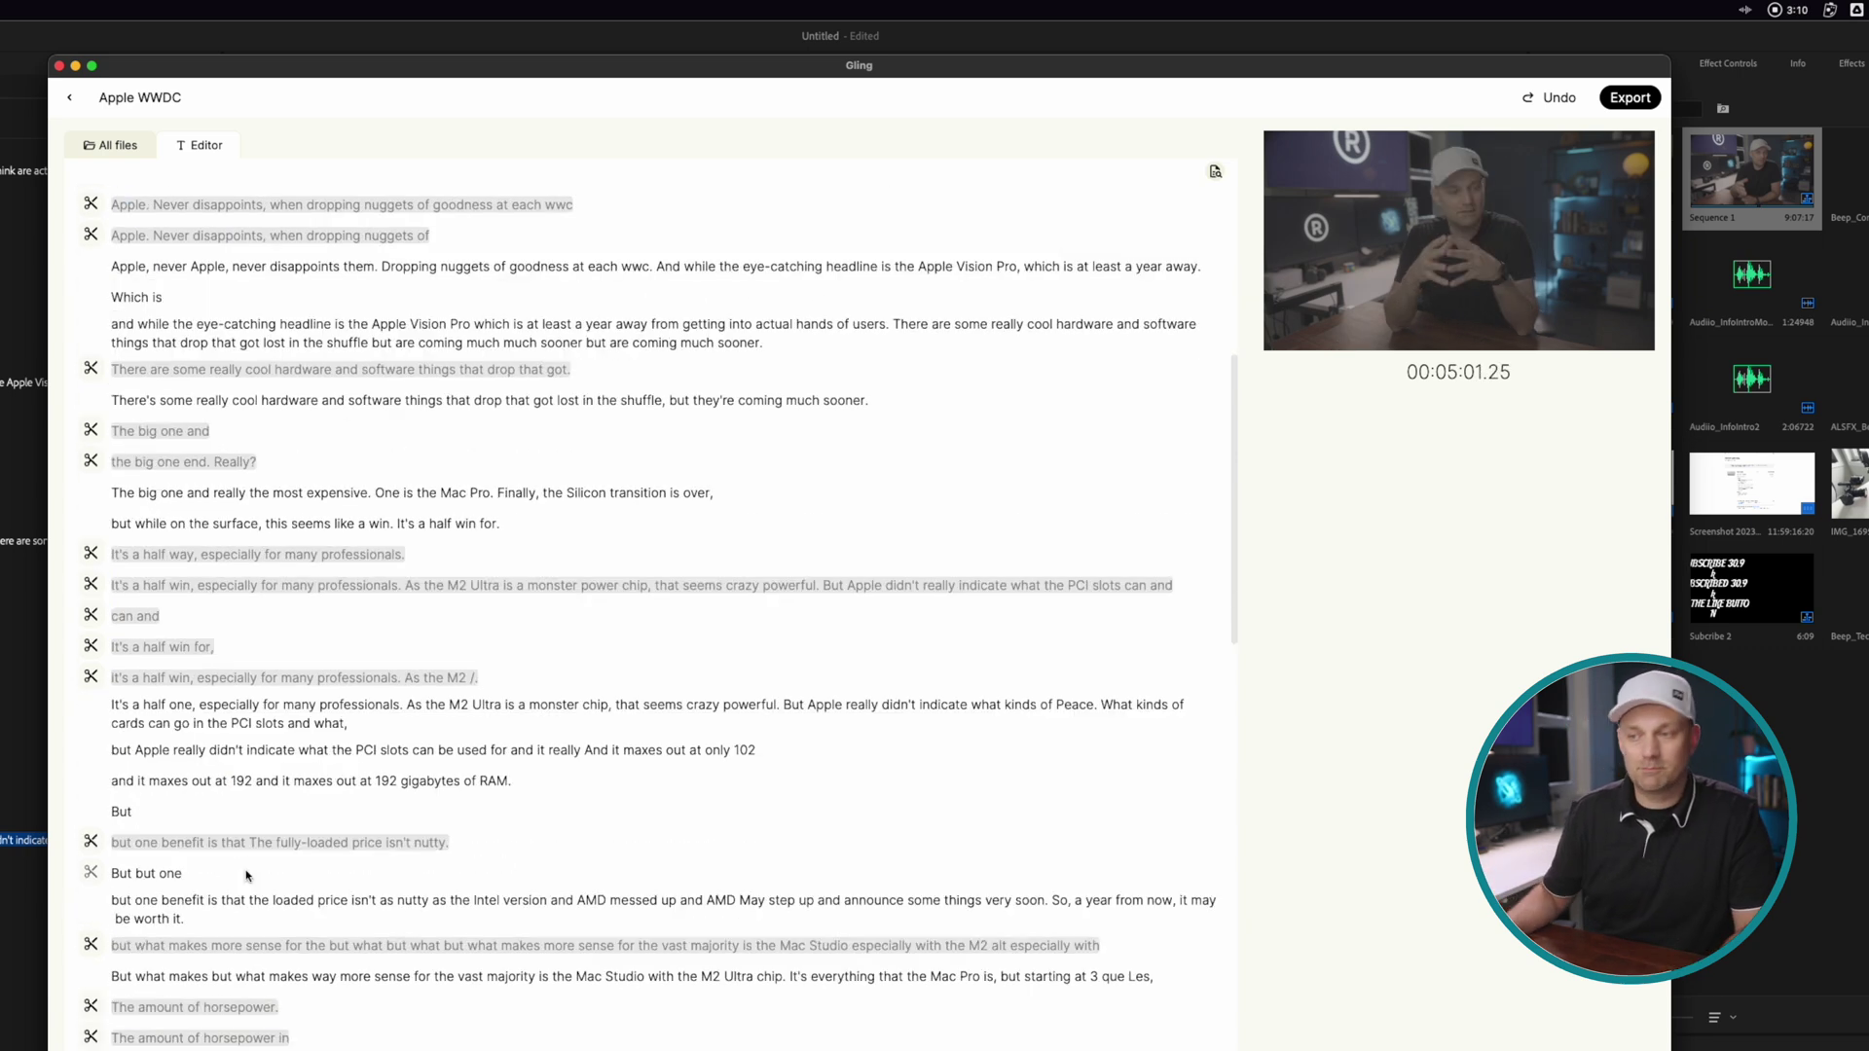
click(1635, 100)
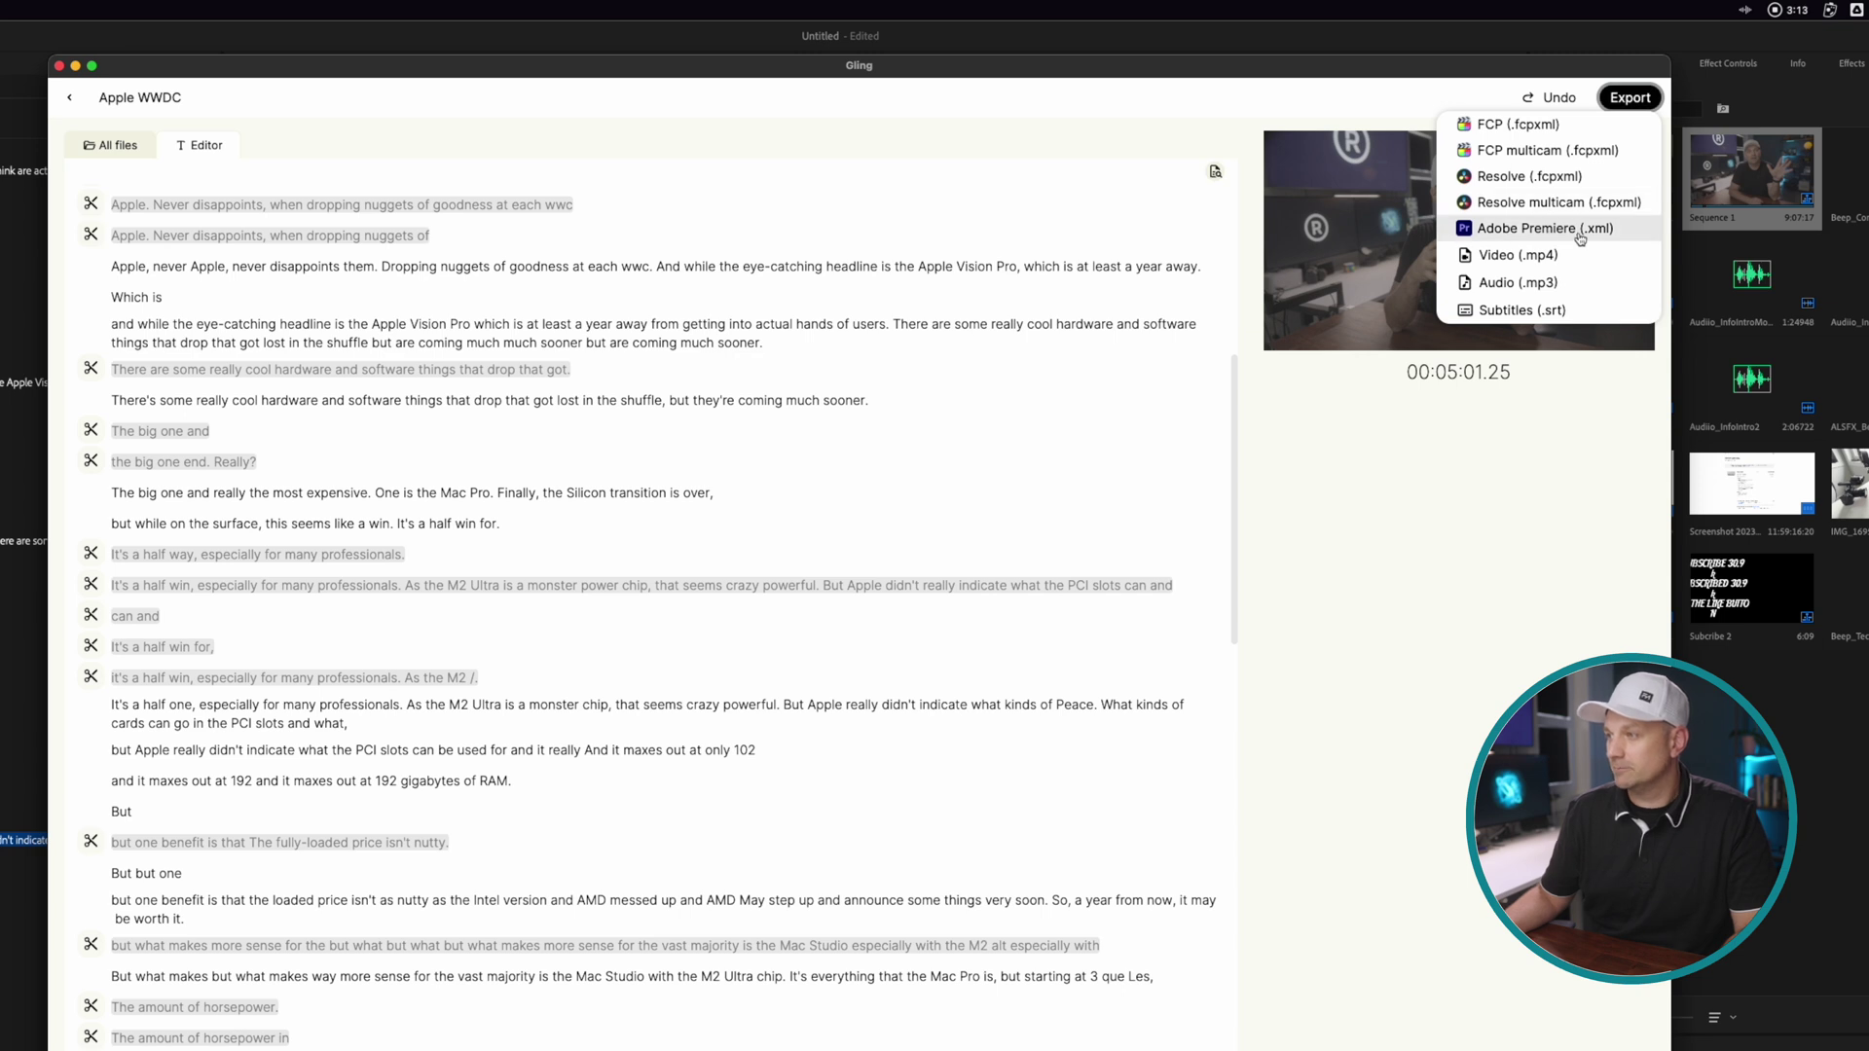
- Save the Apple WWDC edit as an Adobe Premiere (.xml) export in the Apple WWDC folder
click(1615, 228)
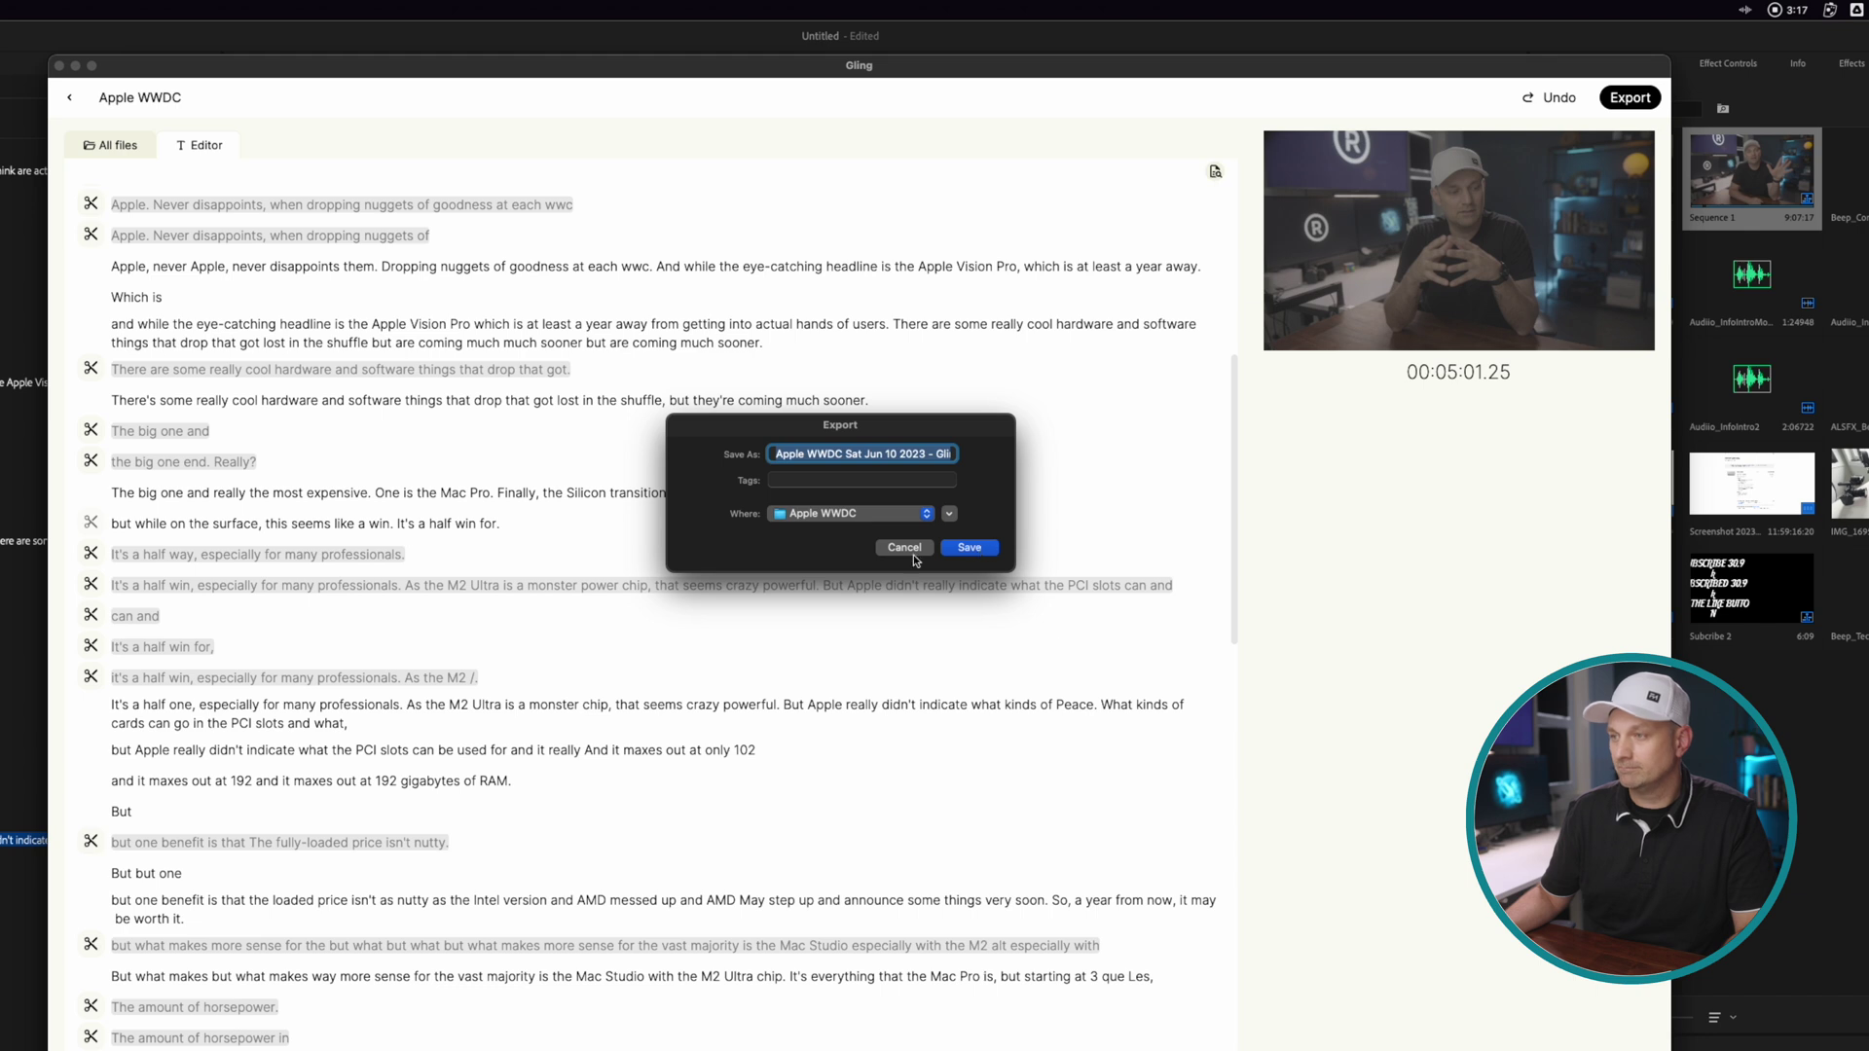
click(969, 548)
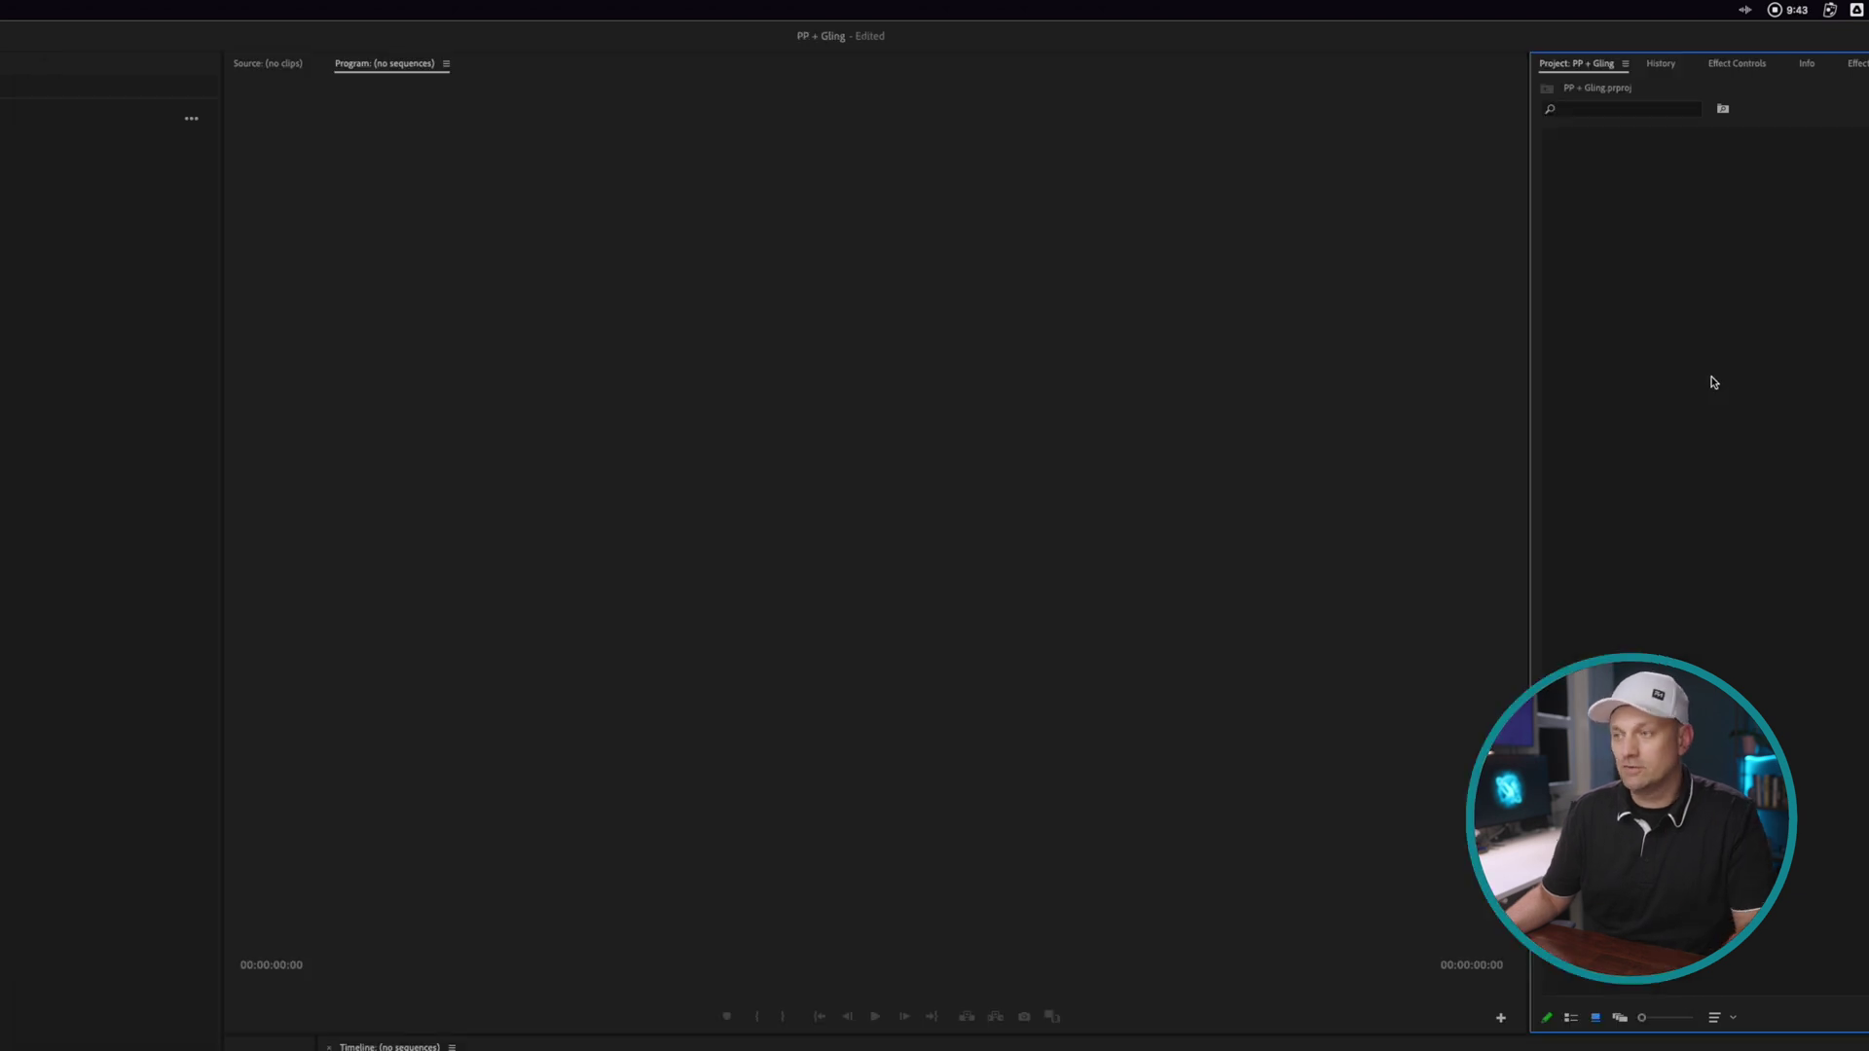
right_click(1713, 382)
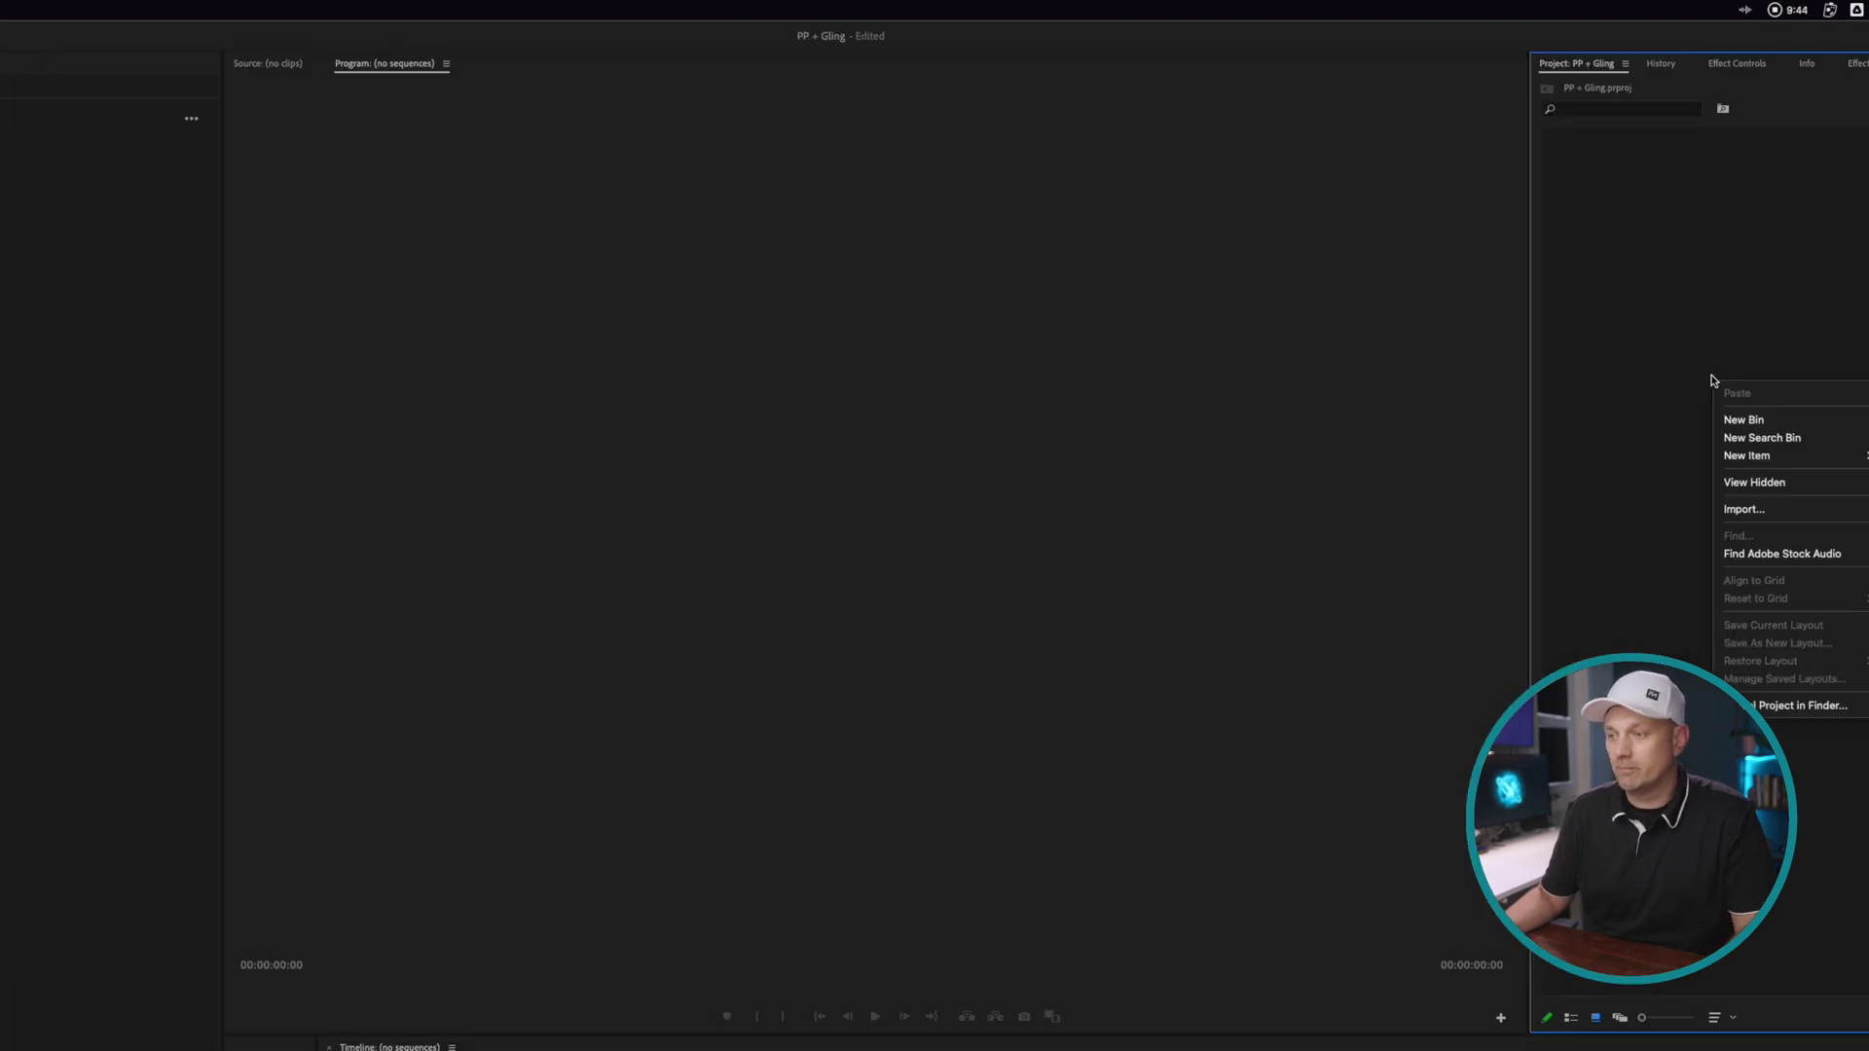
- Import the Apple AI plan Gling XML and open its Sequence 1 in the timeline
click(1742, 509)
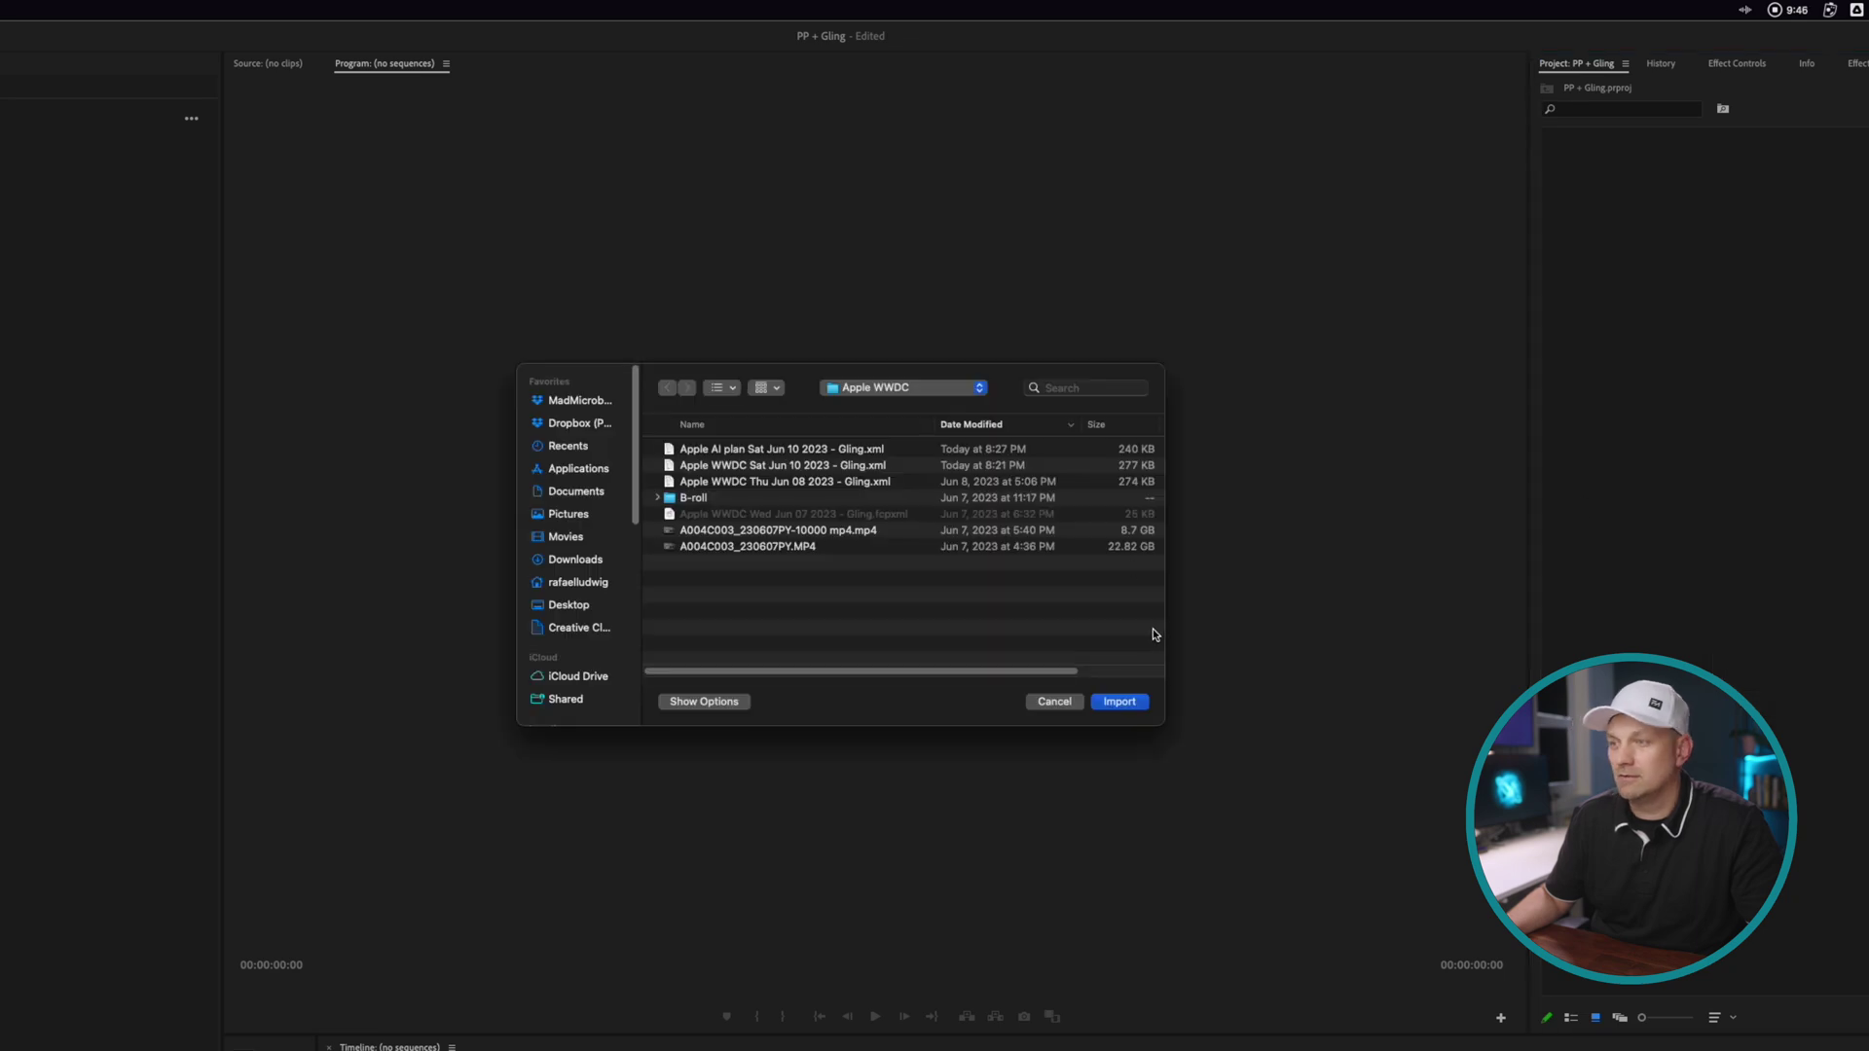
click(785, 447)
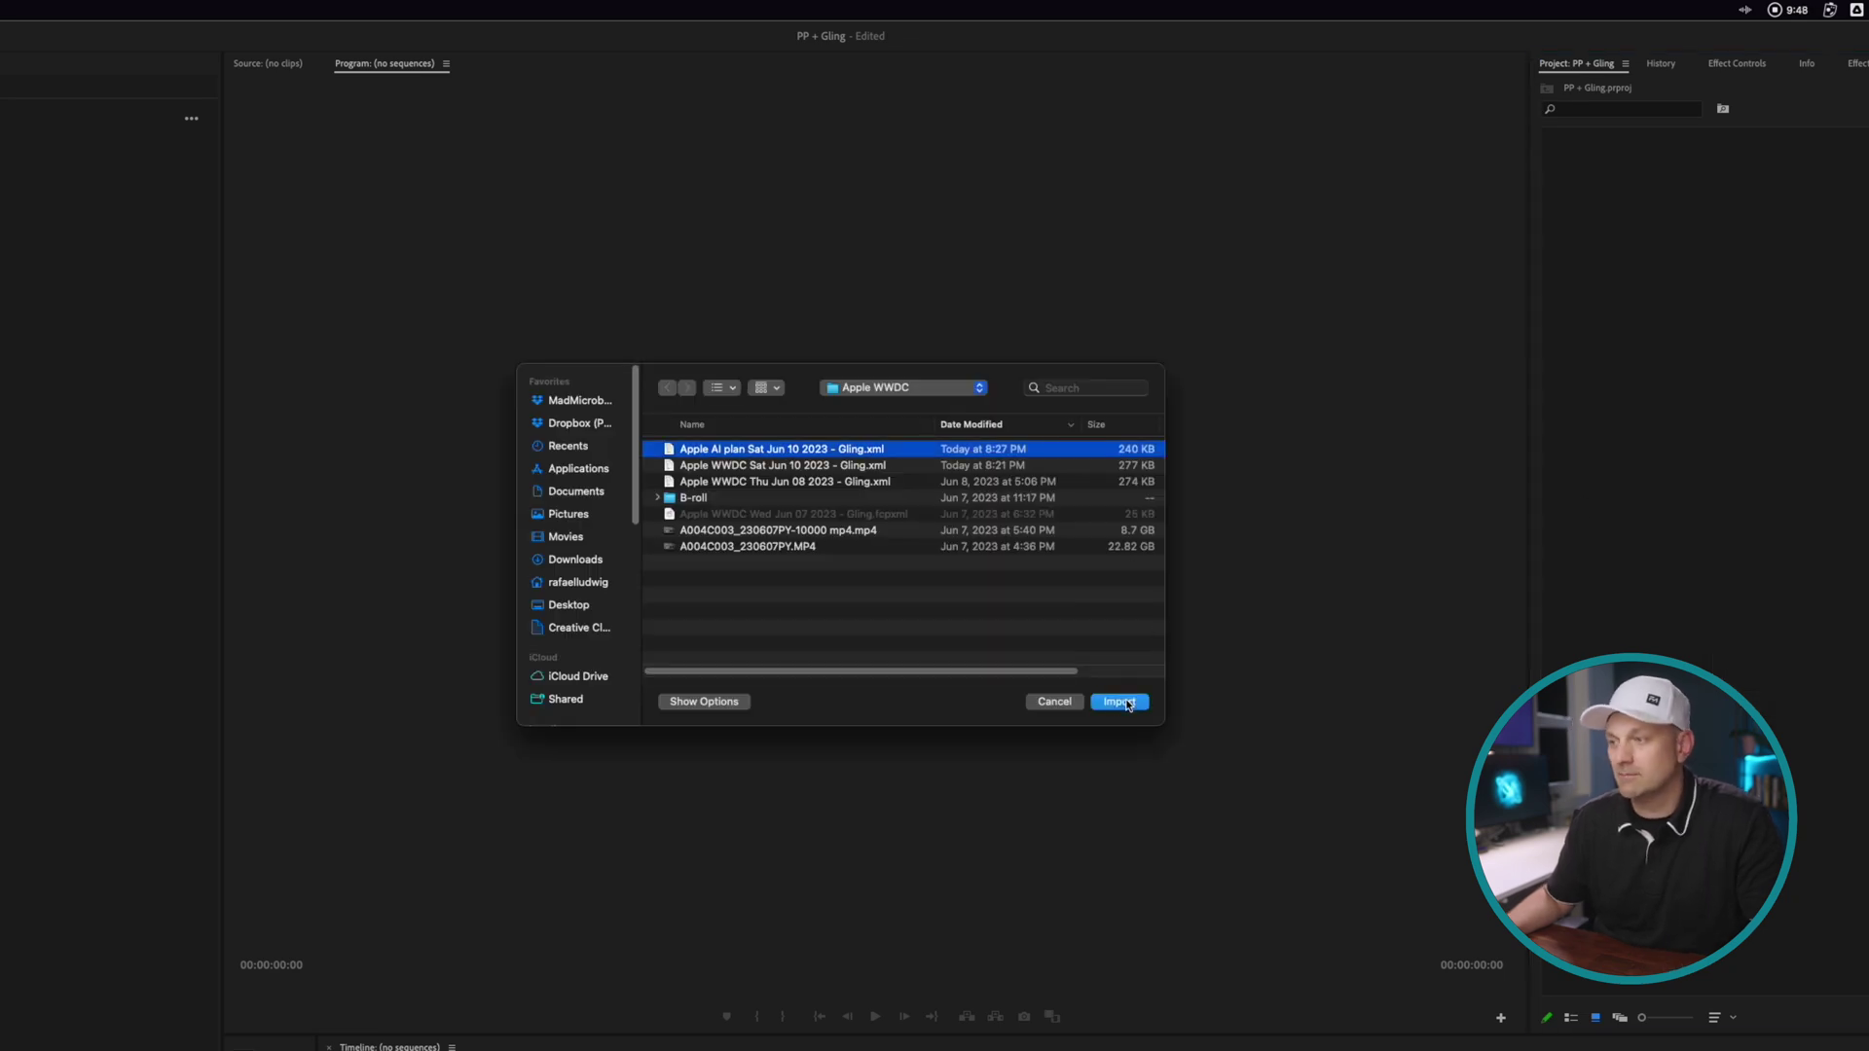
click(1124, 702)
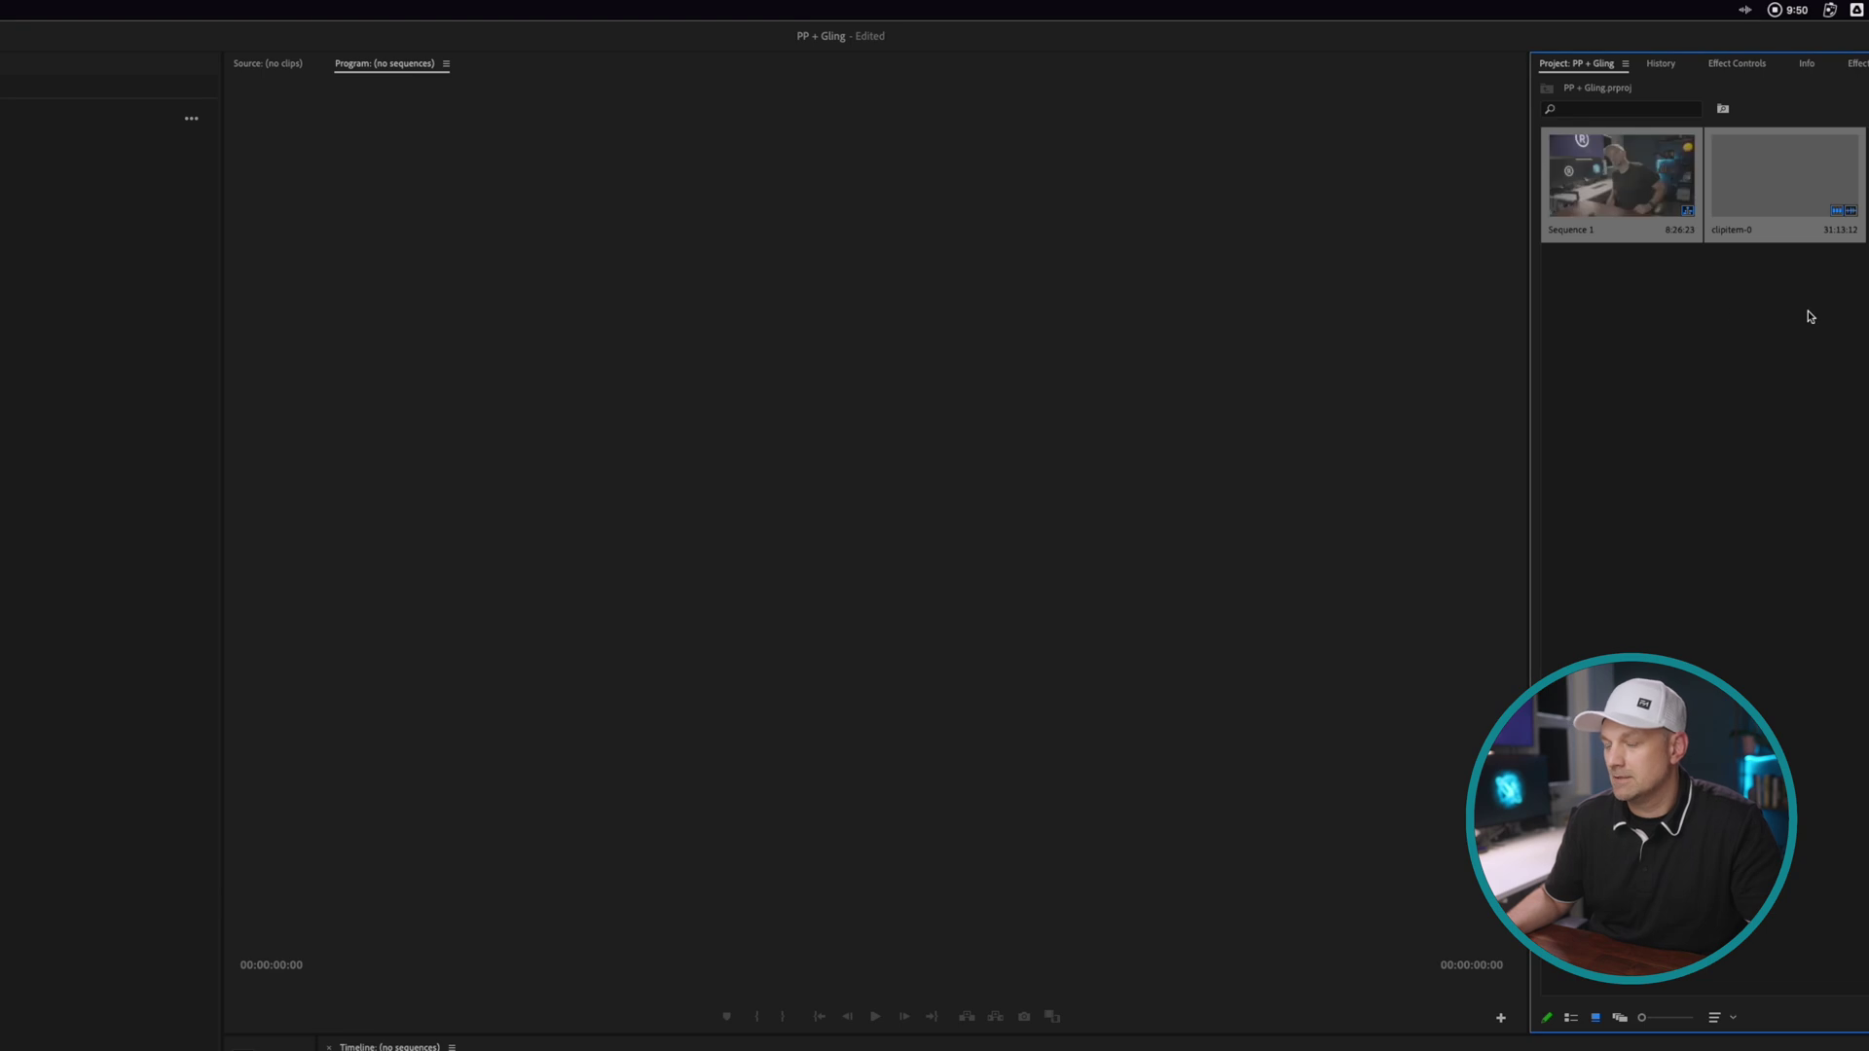
double_click(1609, 168)
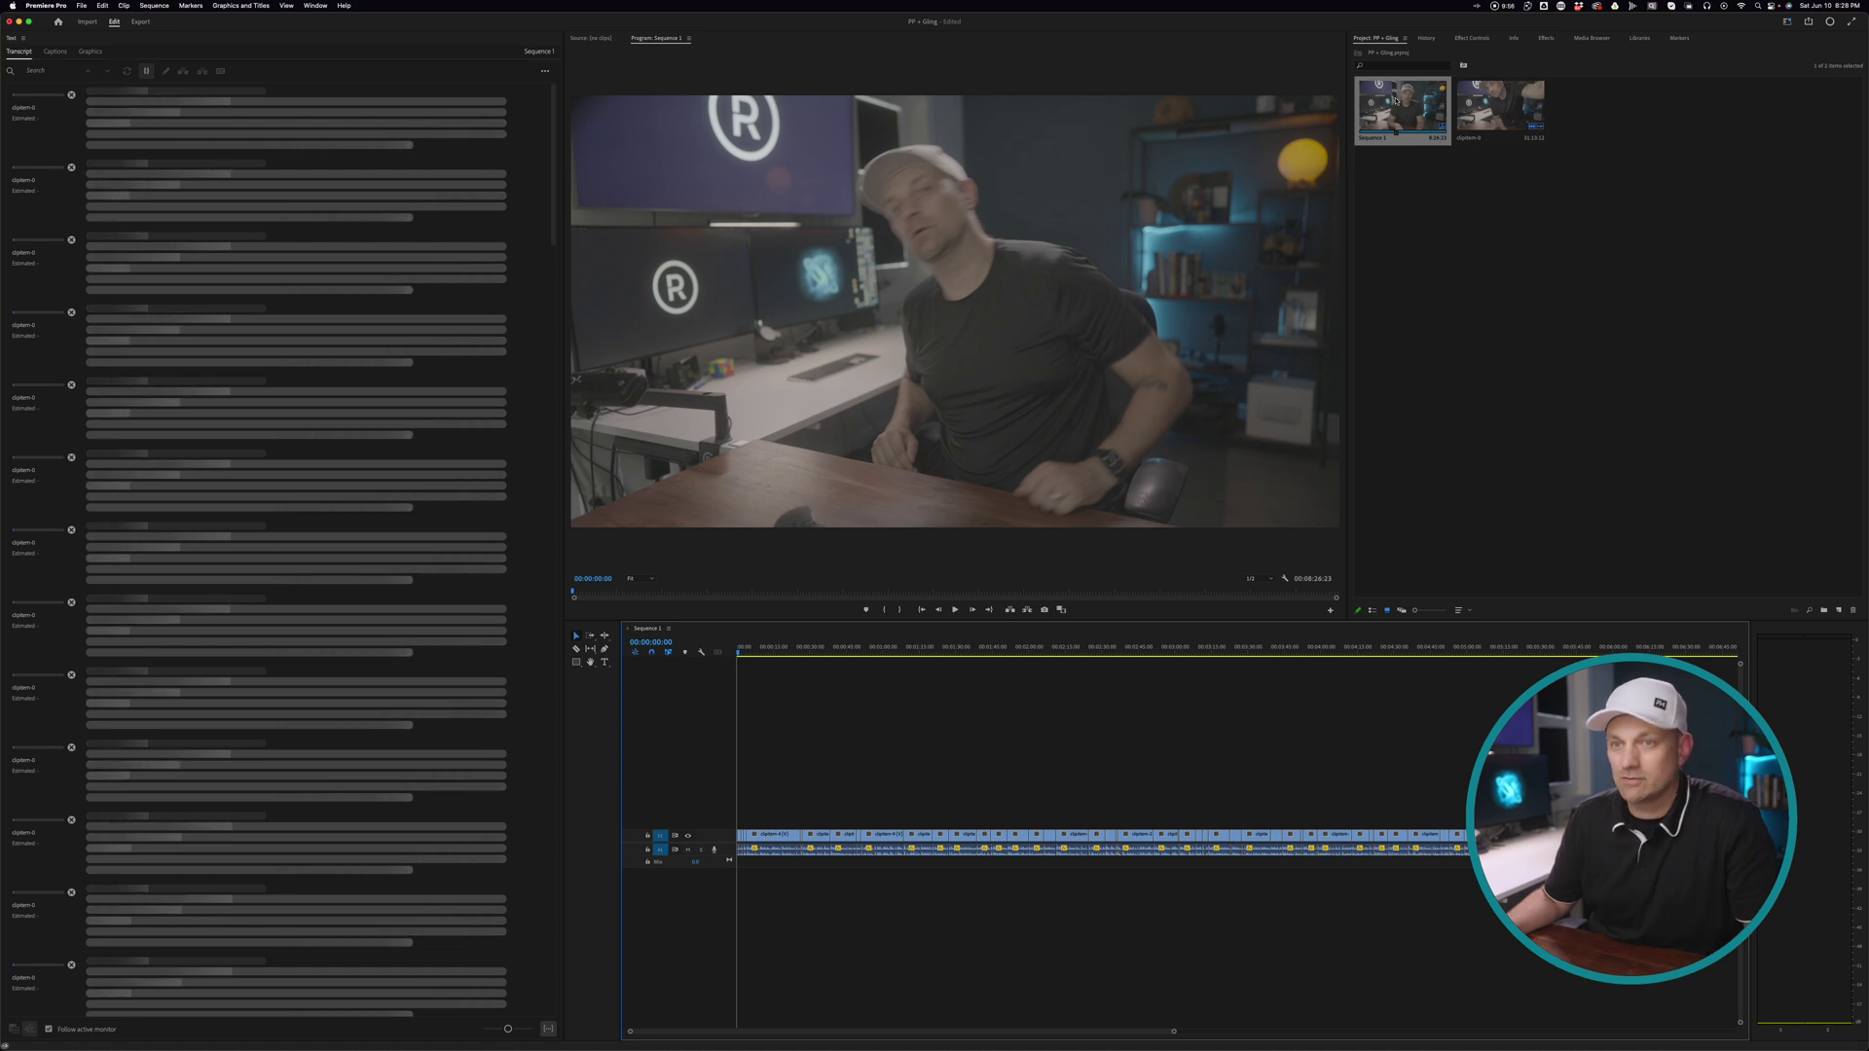
- Bring up the Window menu's Workspaces list
click(309, 4)
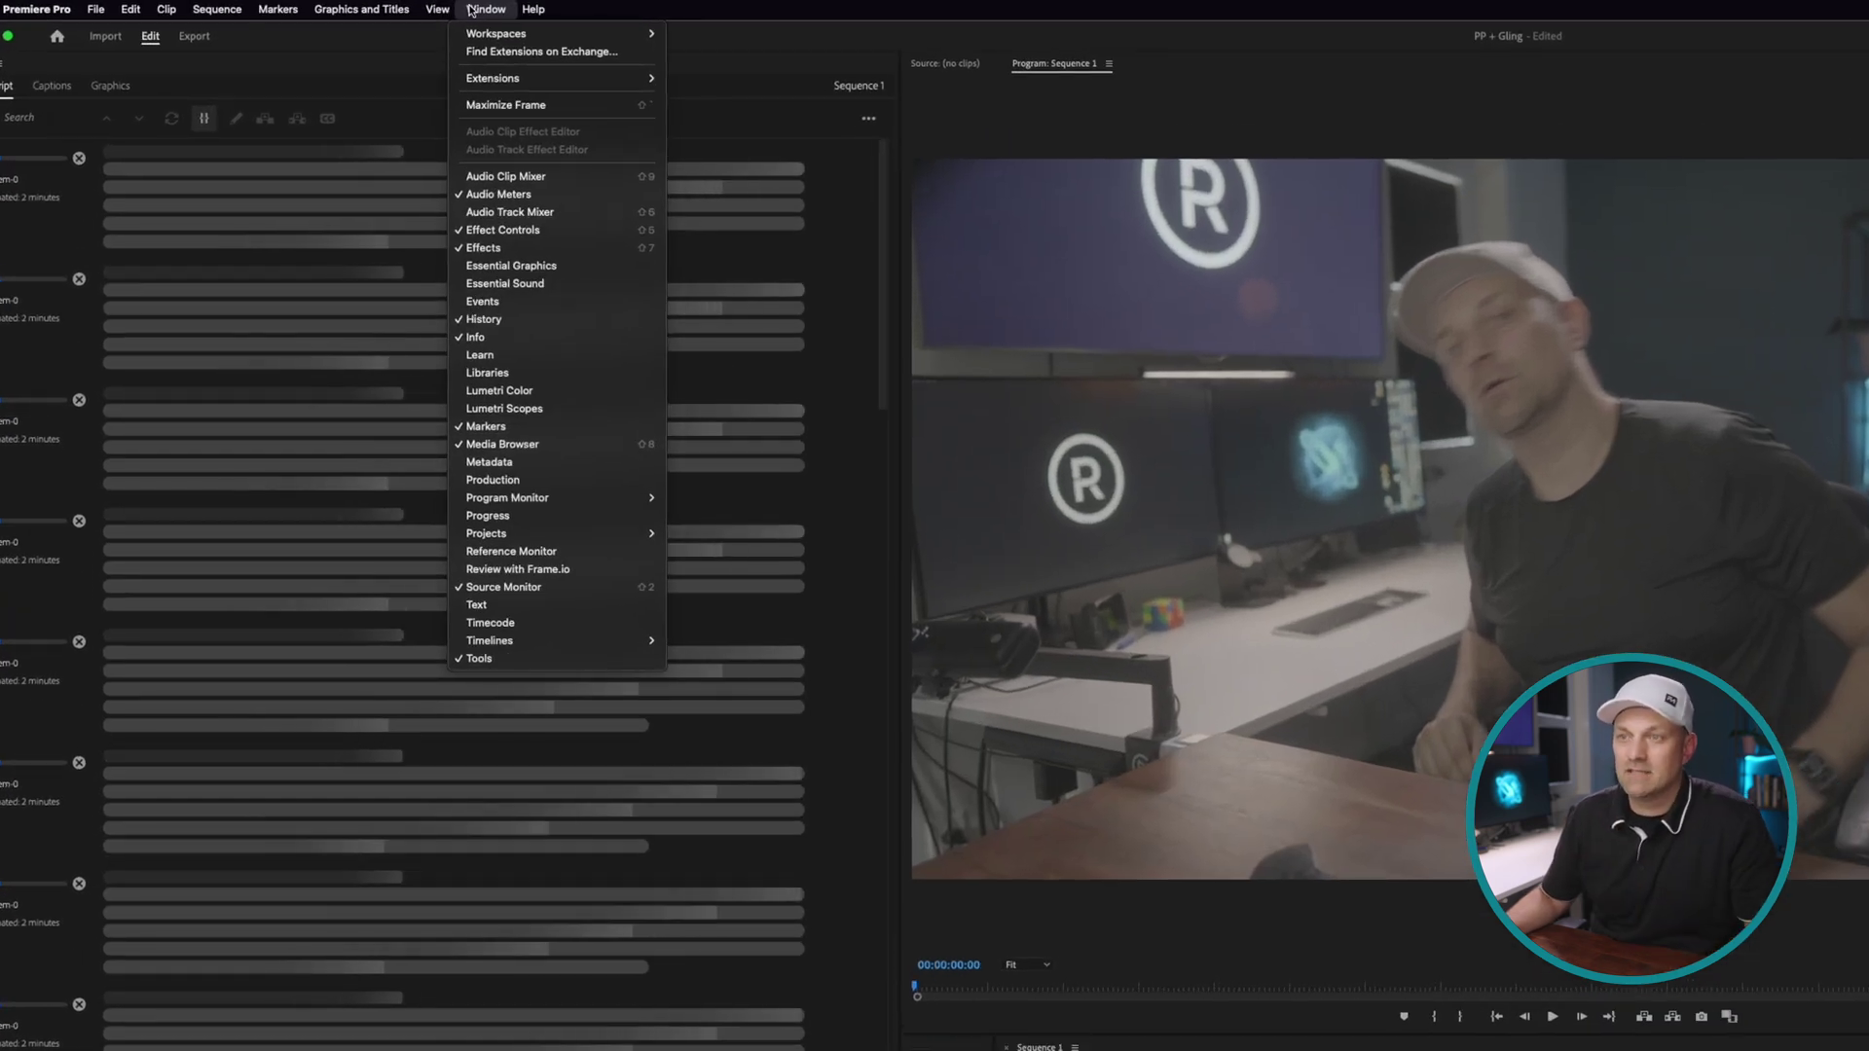
mouse_move(511, 8)
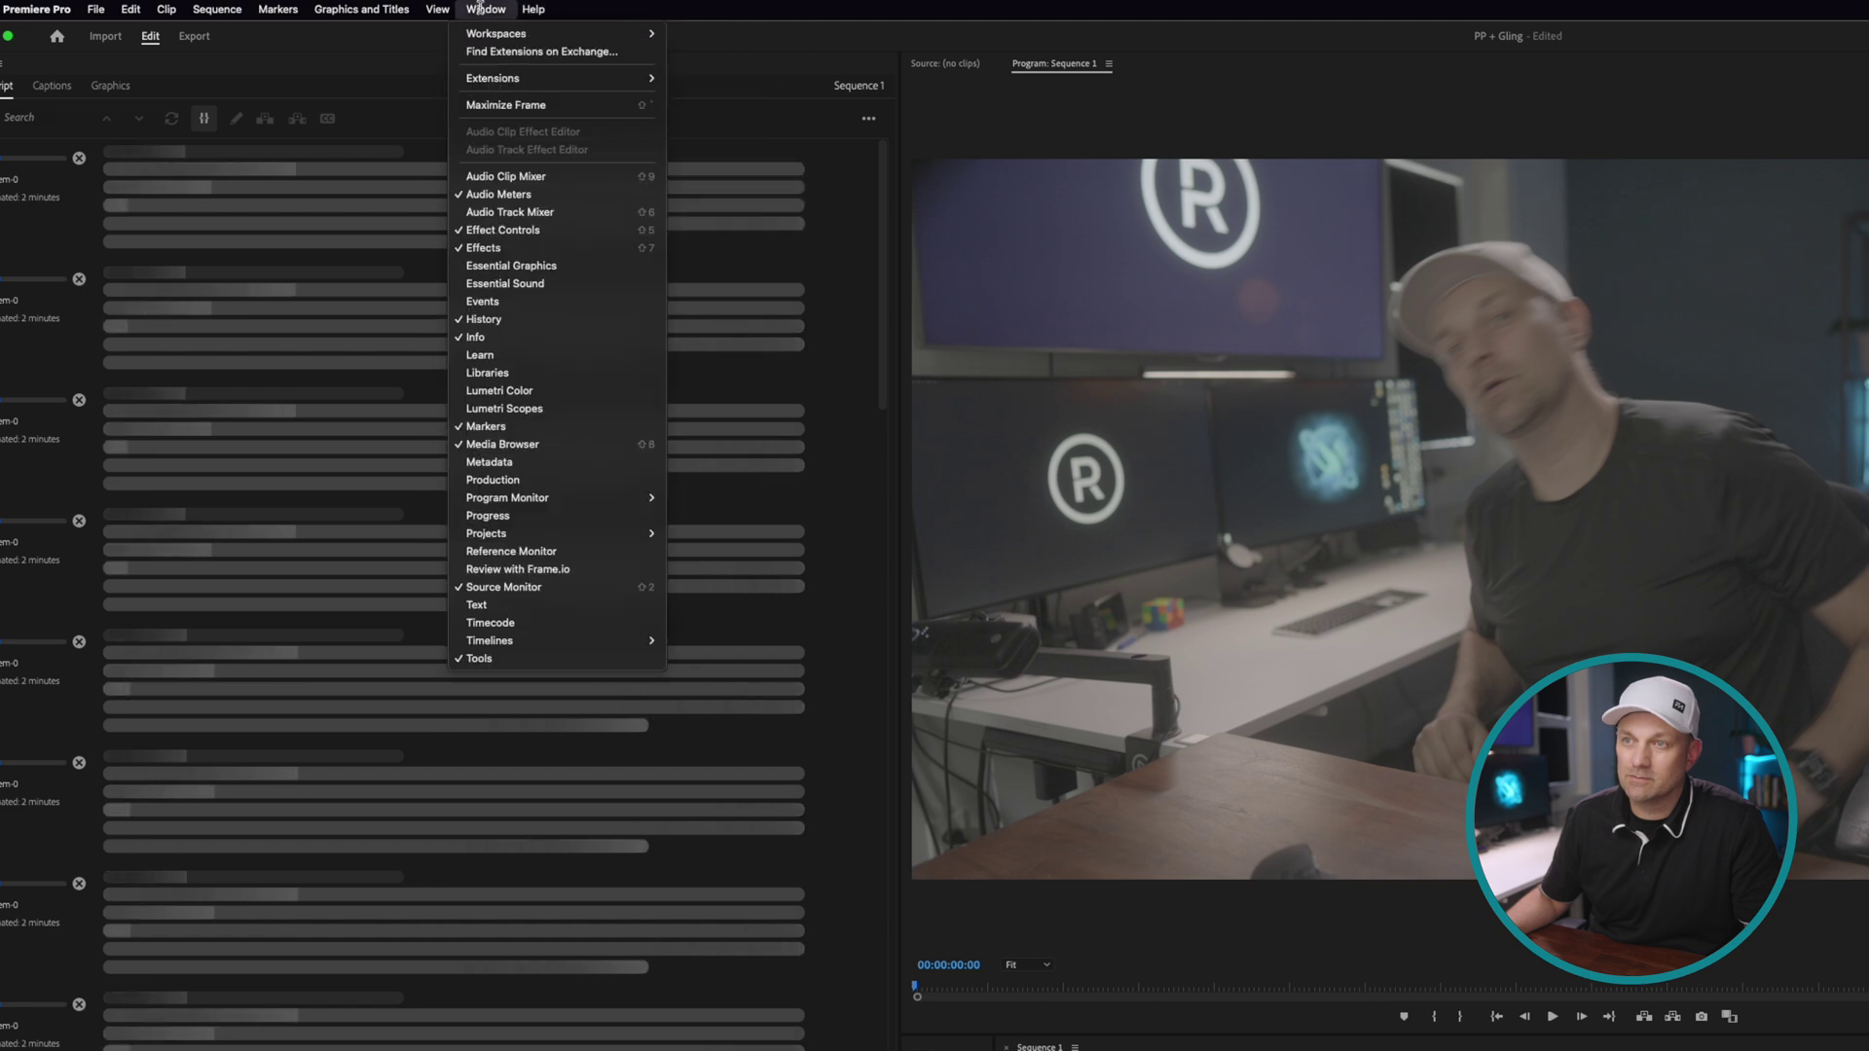
mouse_move(583, 33)
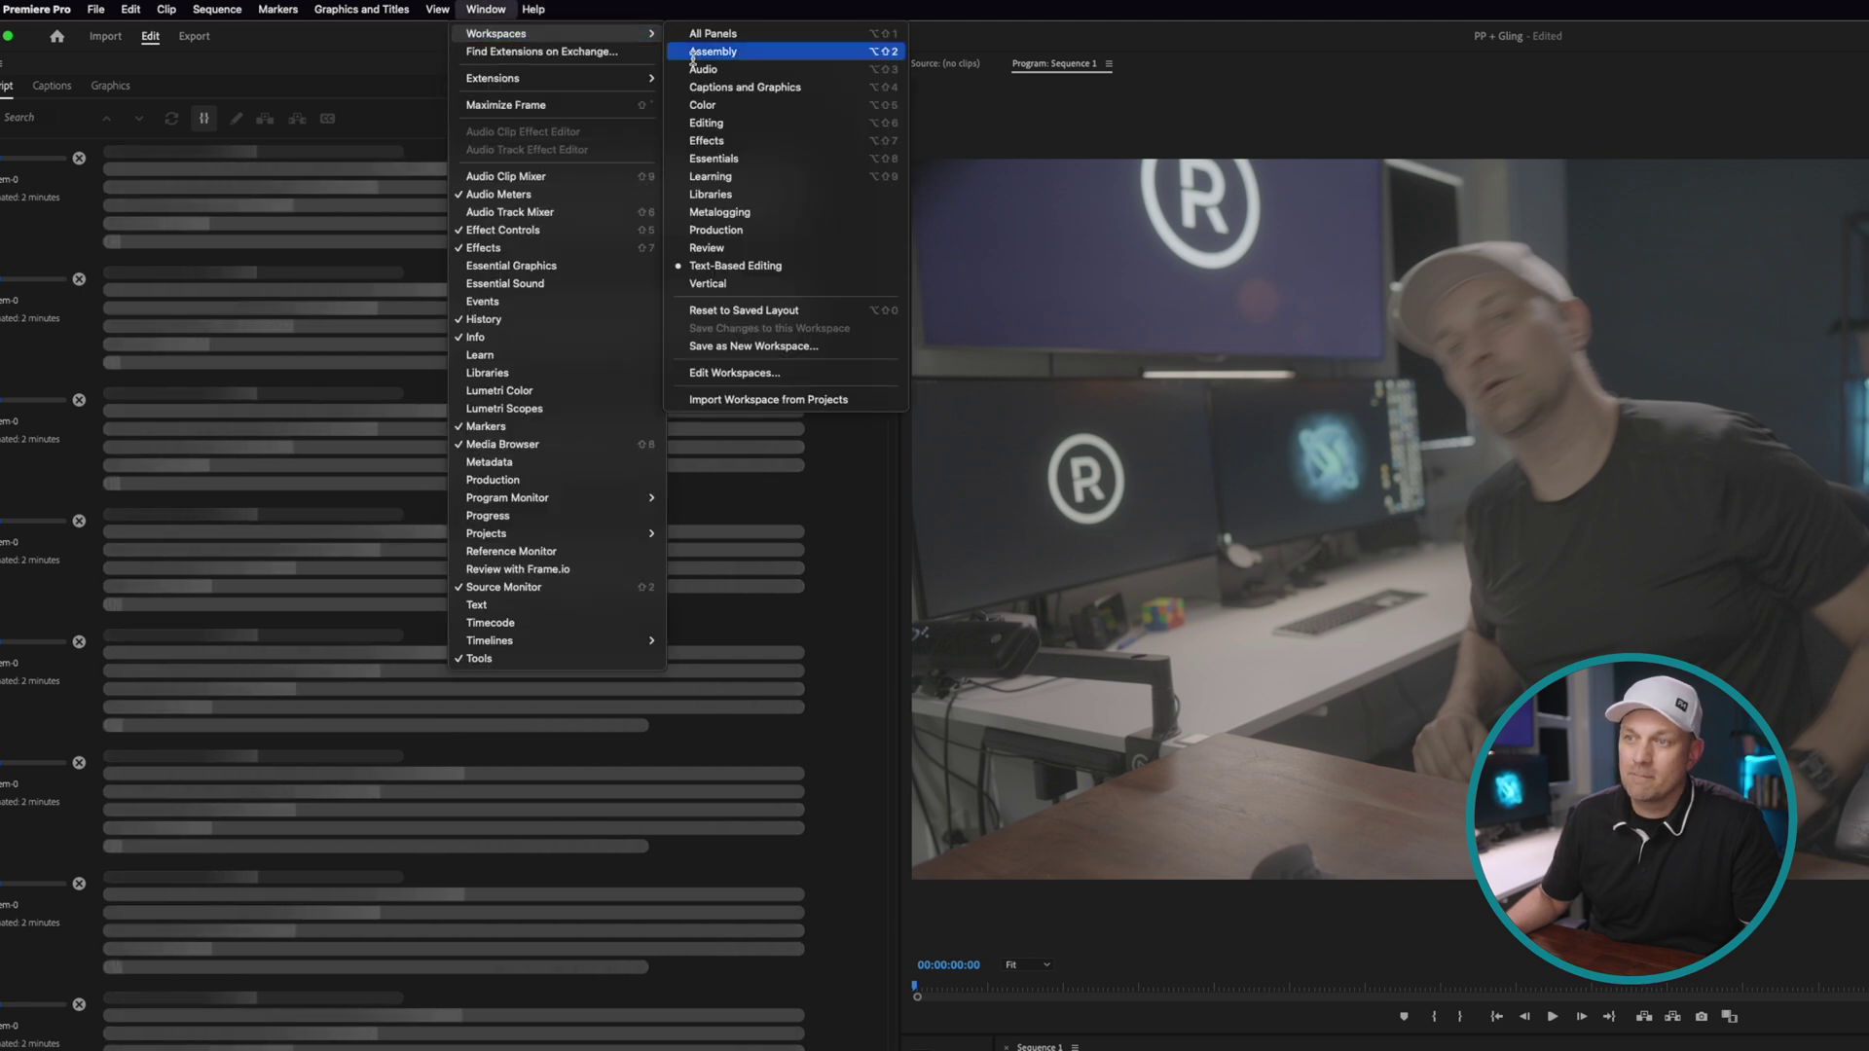
- Switch to the Text-Based Editing workspace and preview playback from the word 'Apple's'
click(792, 267)
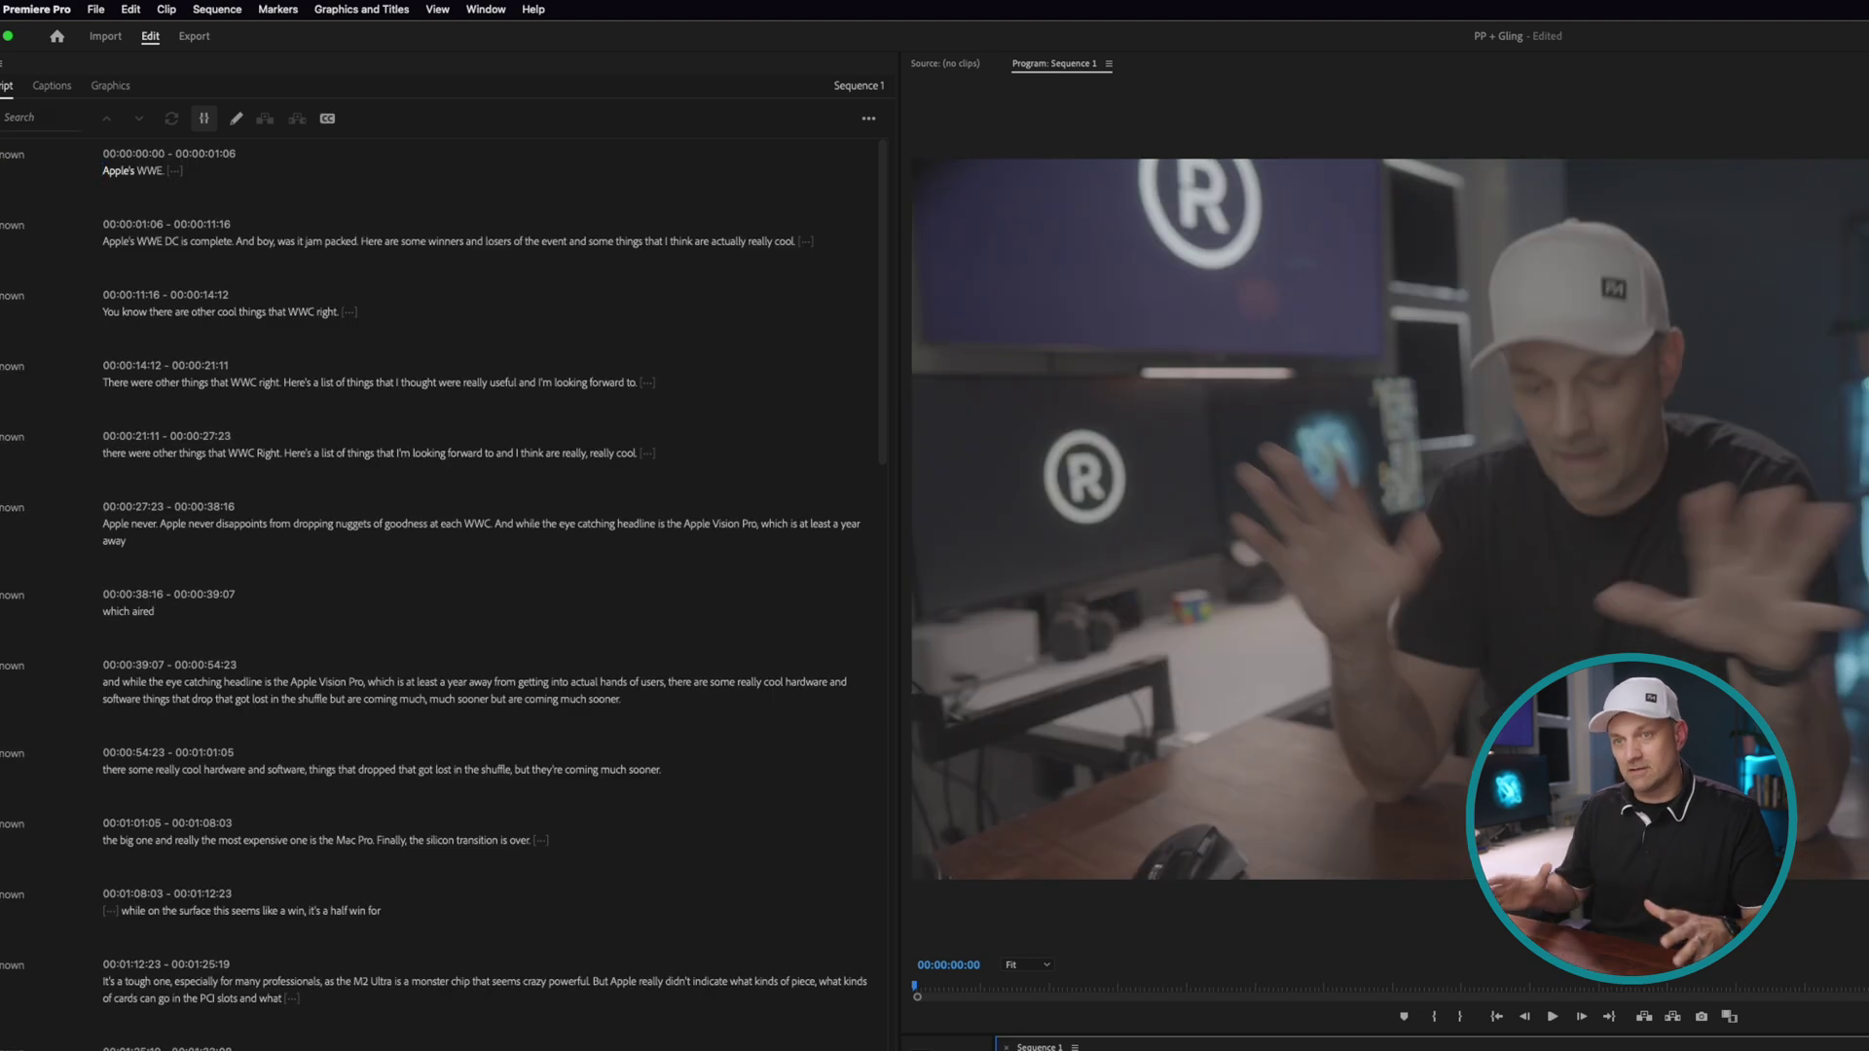
click(114, 241)
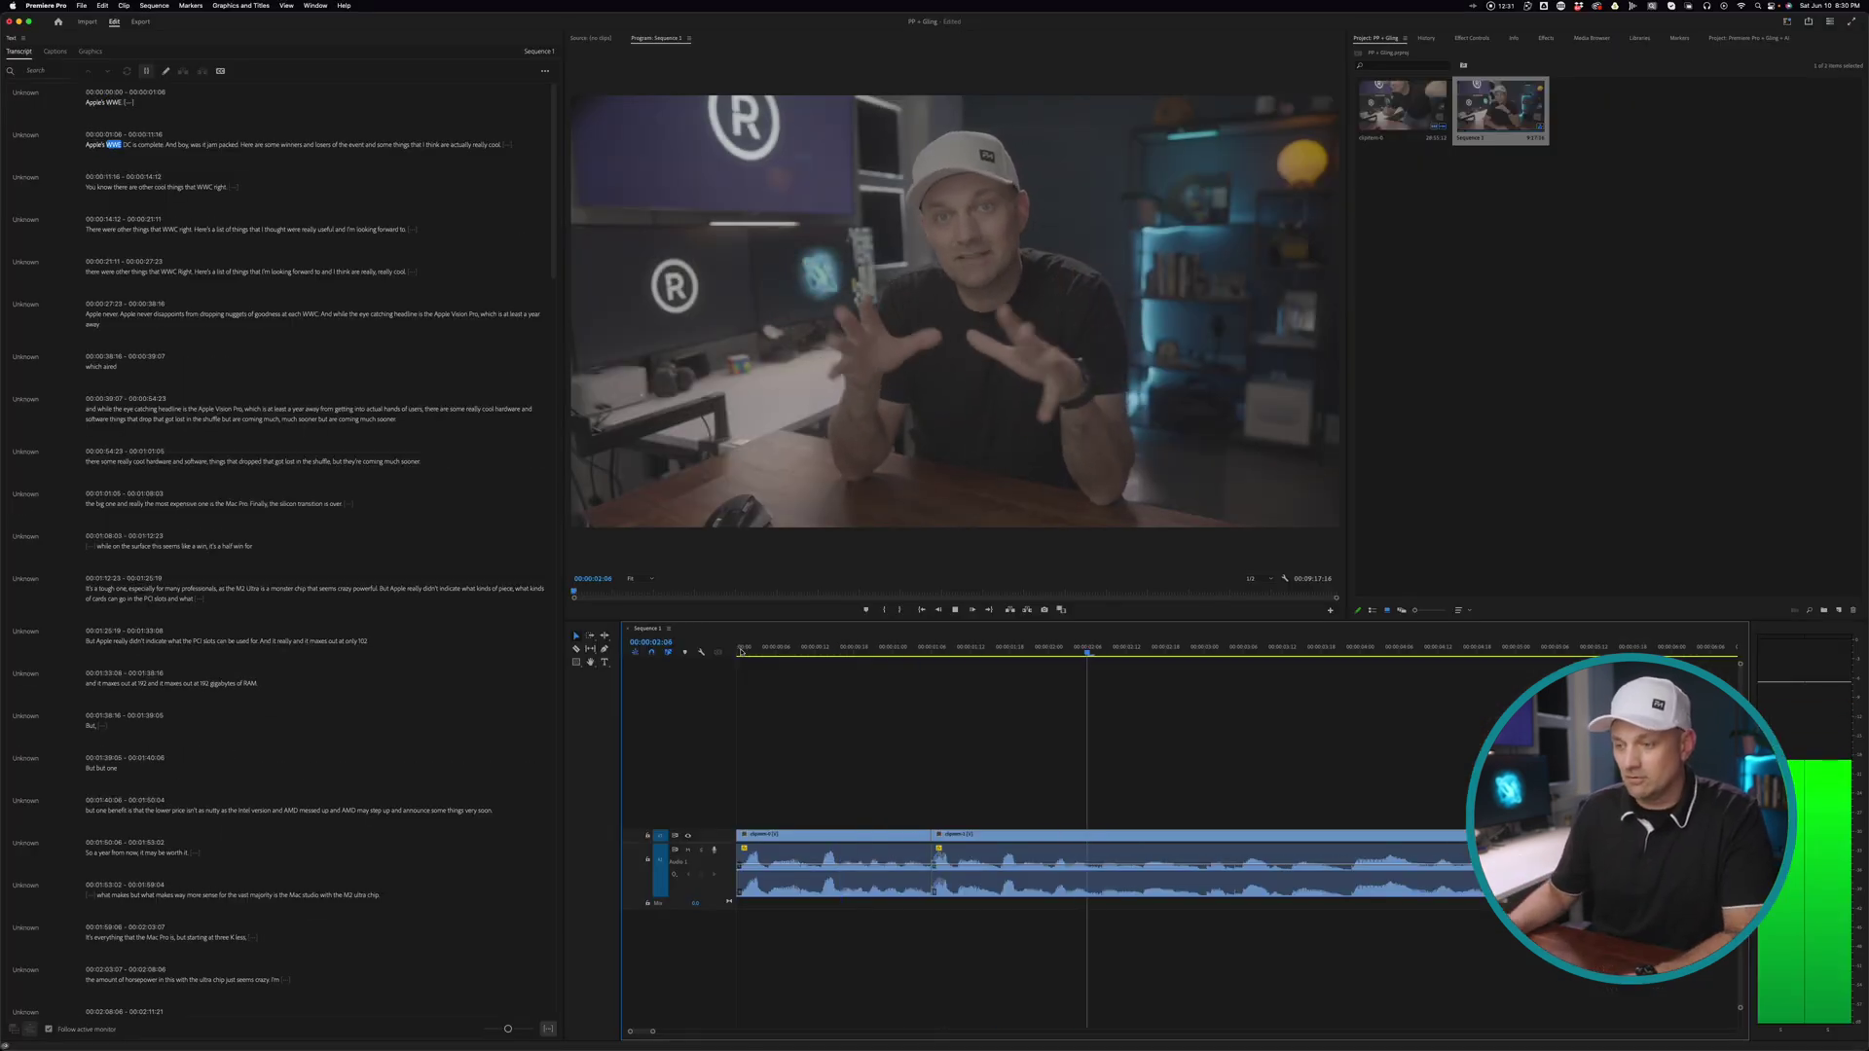
key(space)
key(minus)
key(minus)
key(minus)
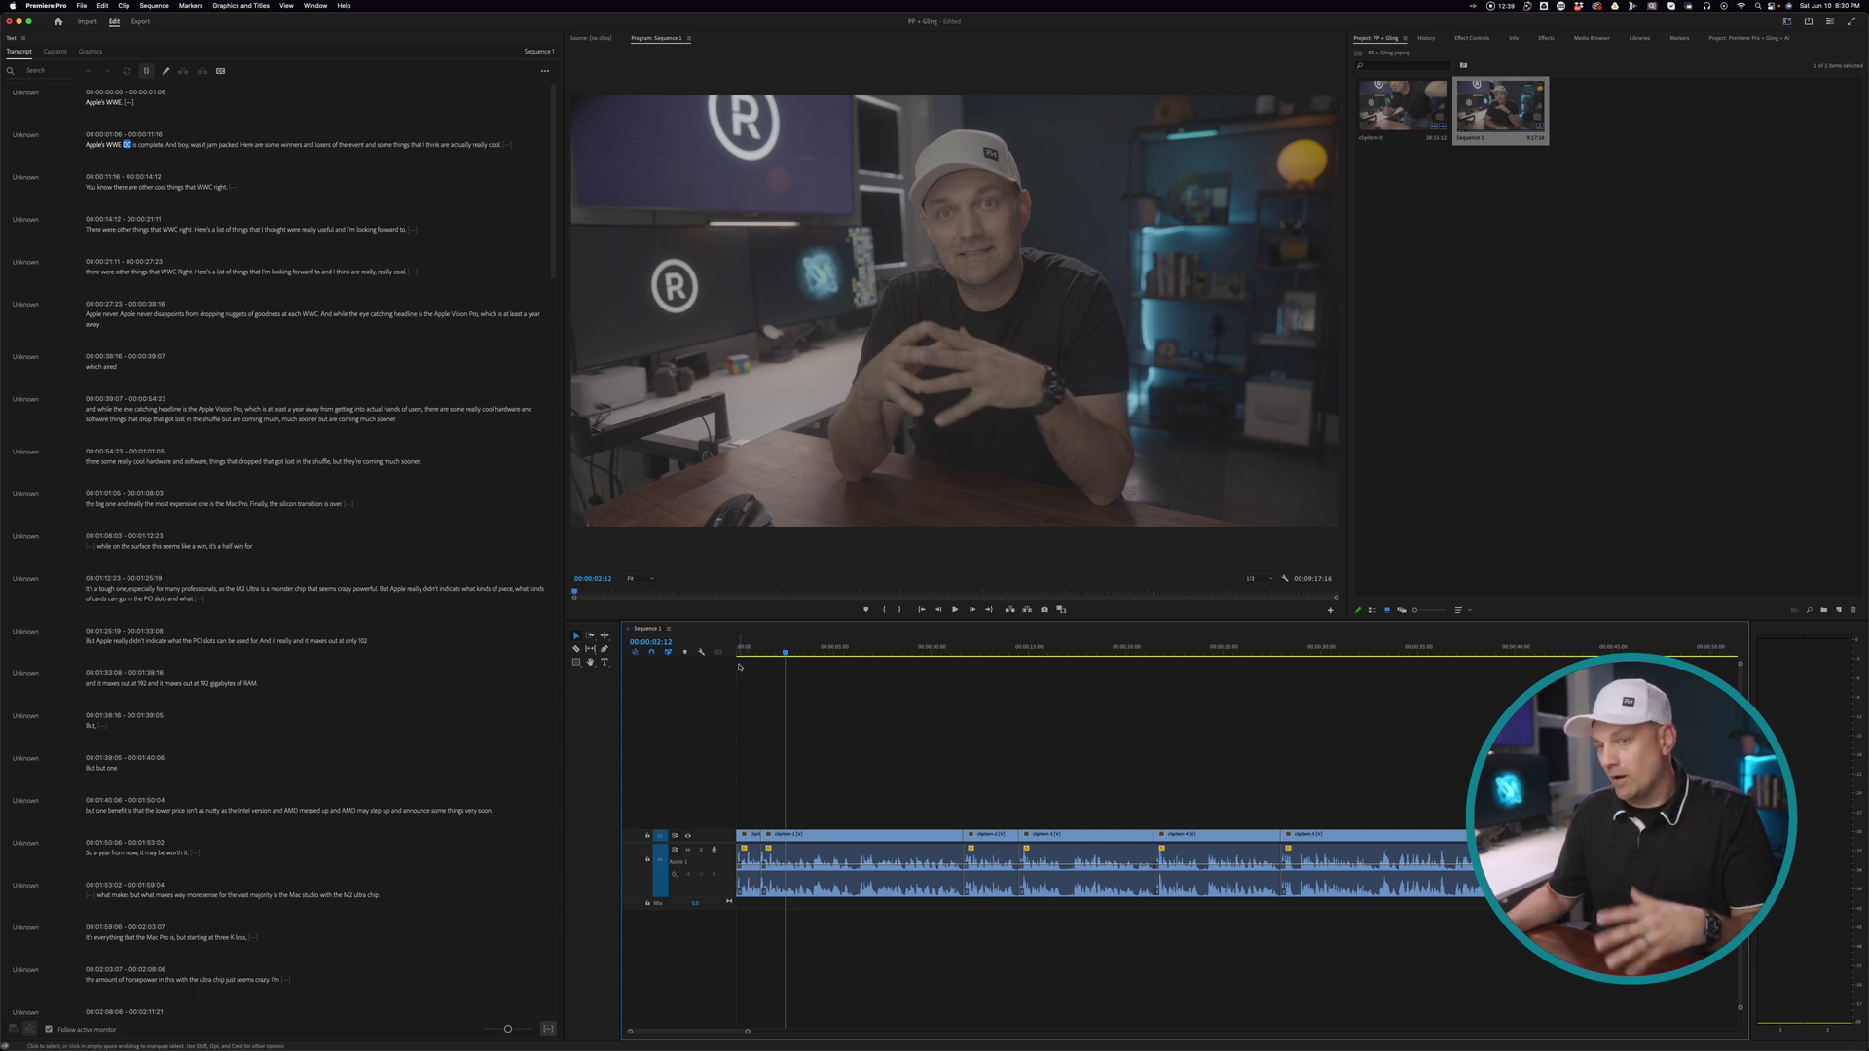
click(225, 320)
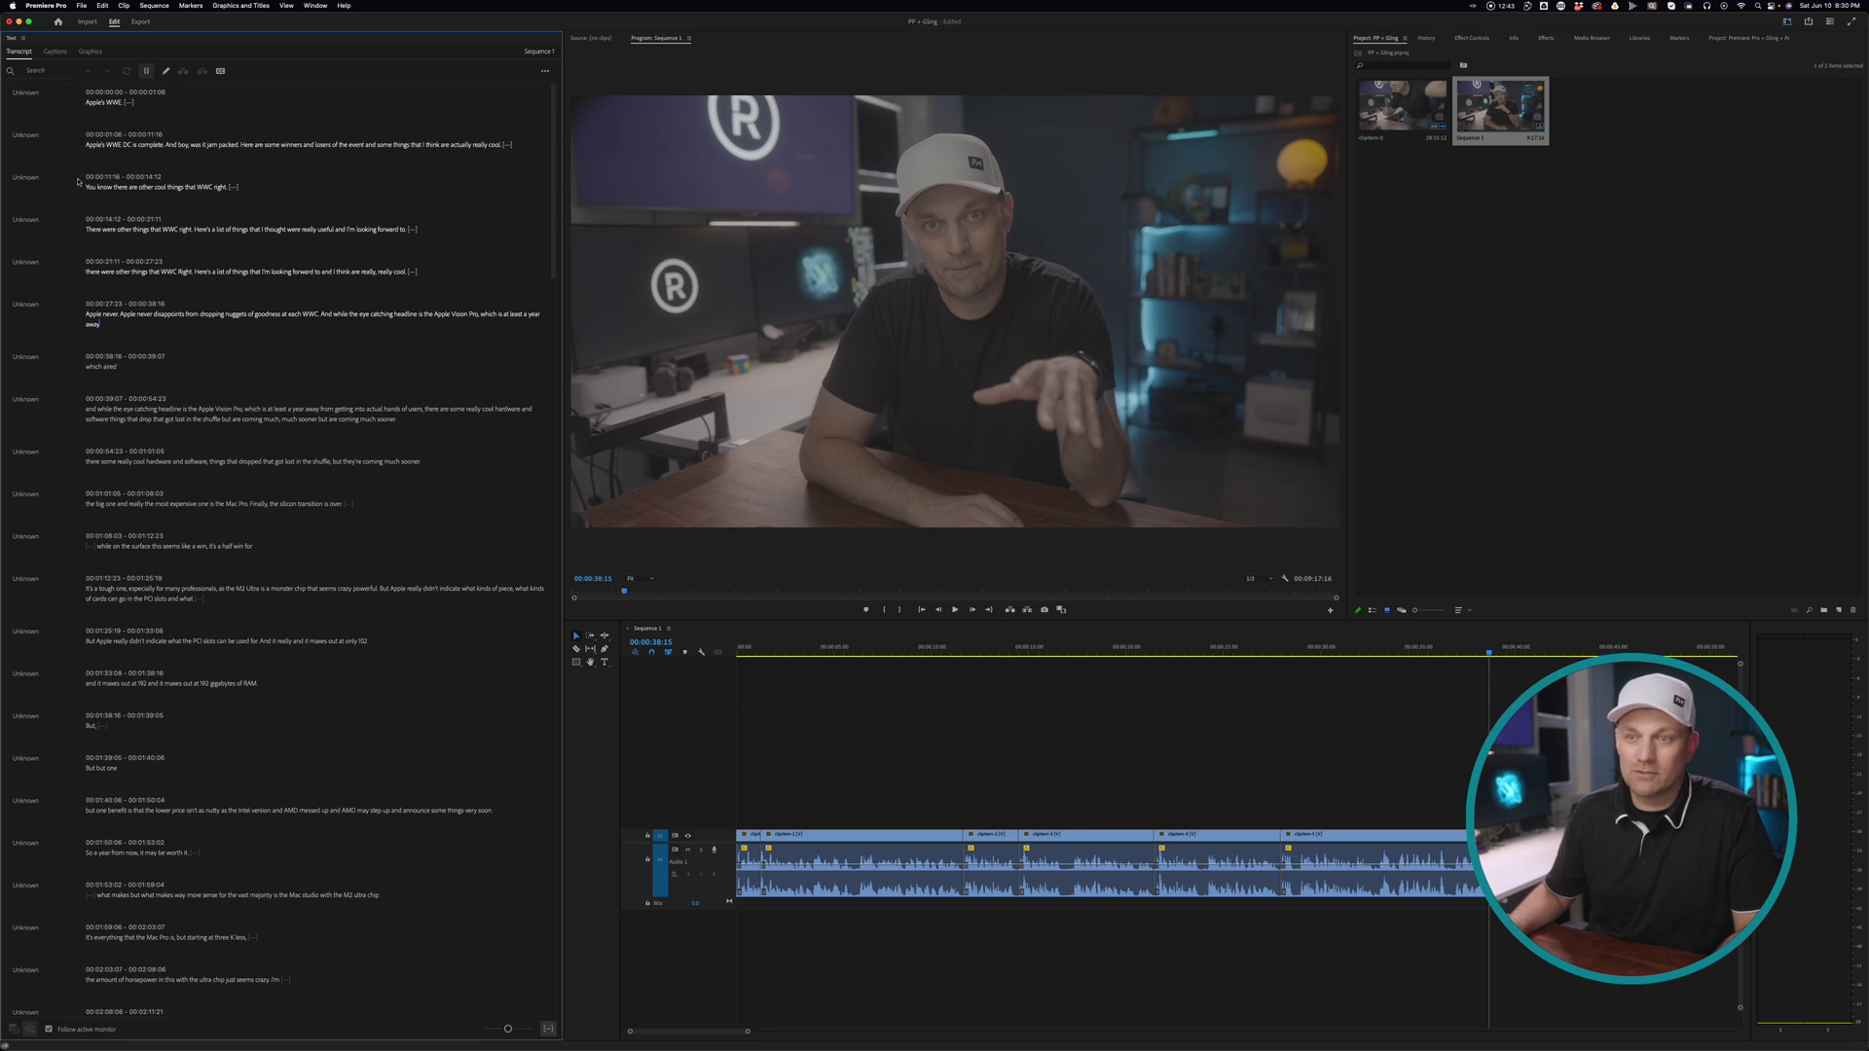
- Delete the false starts 'Apple's WWE' and 'Apple never.' and the repeated 'There were other things' take
drag(85, 230, 454, 226)
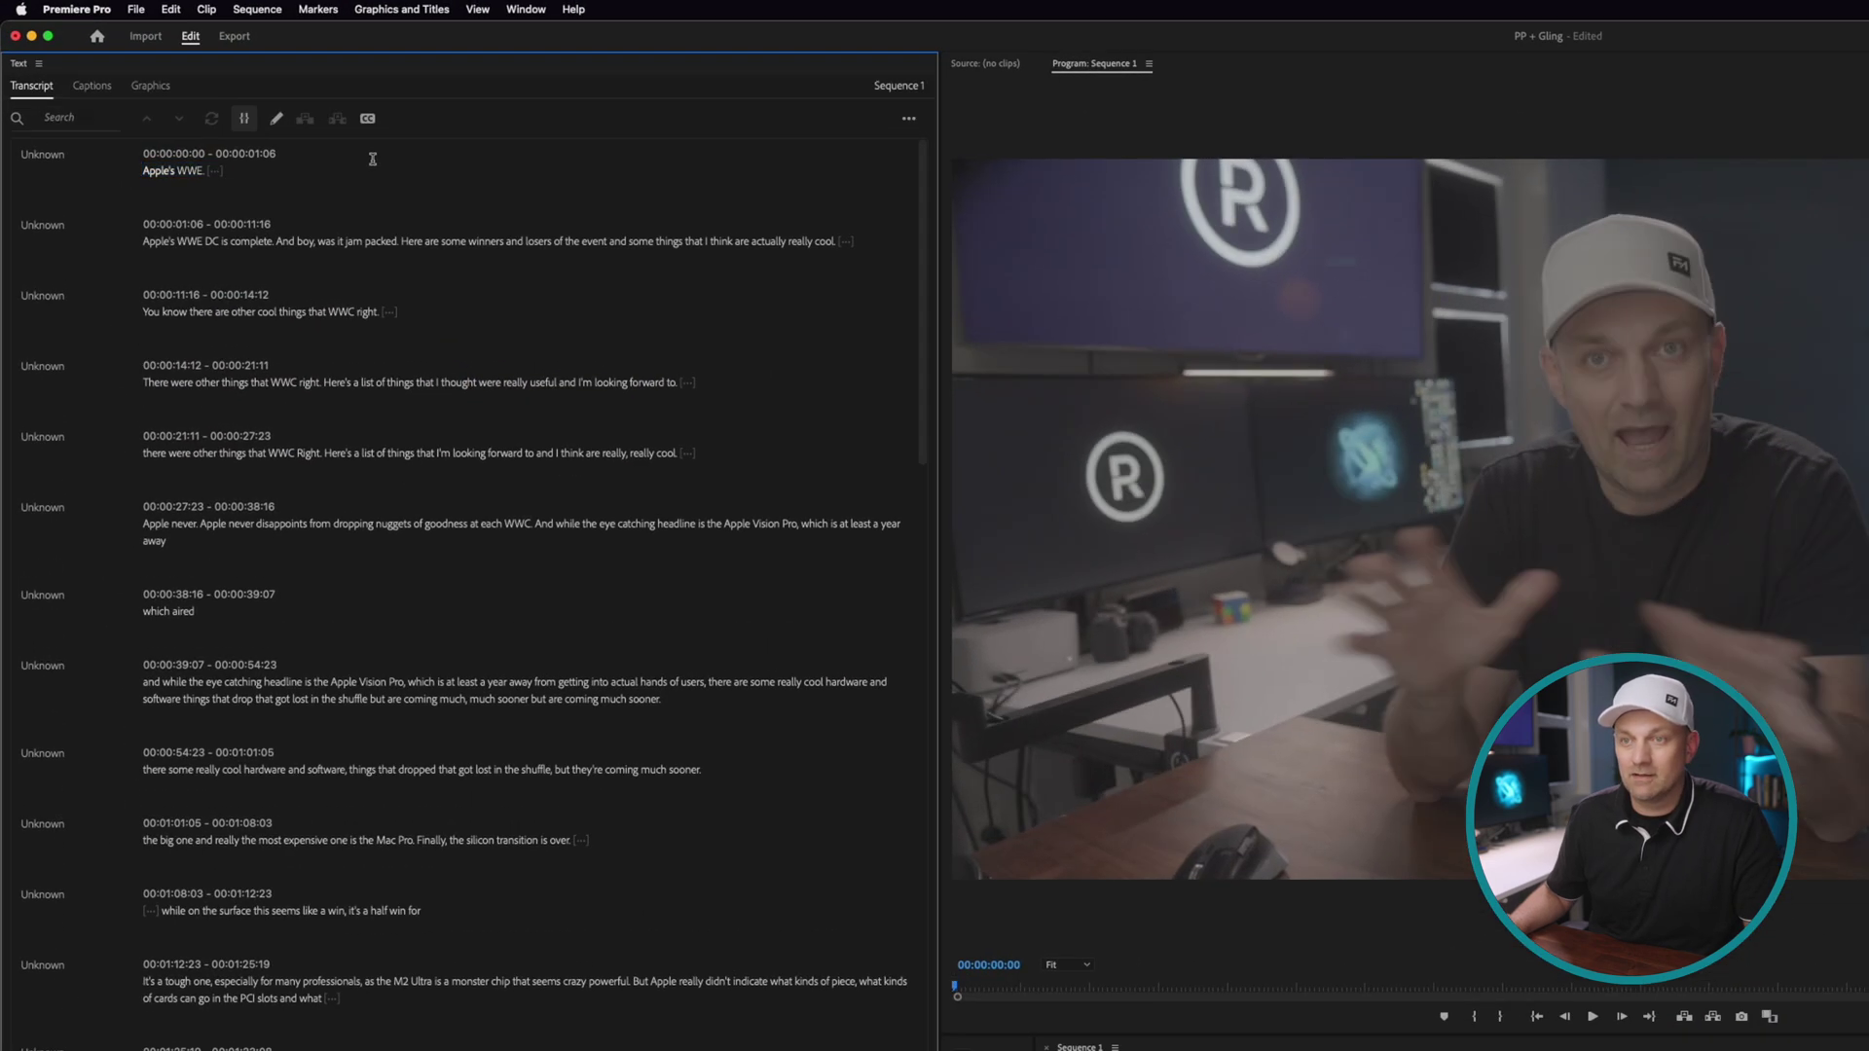
key(Delete)
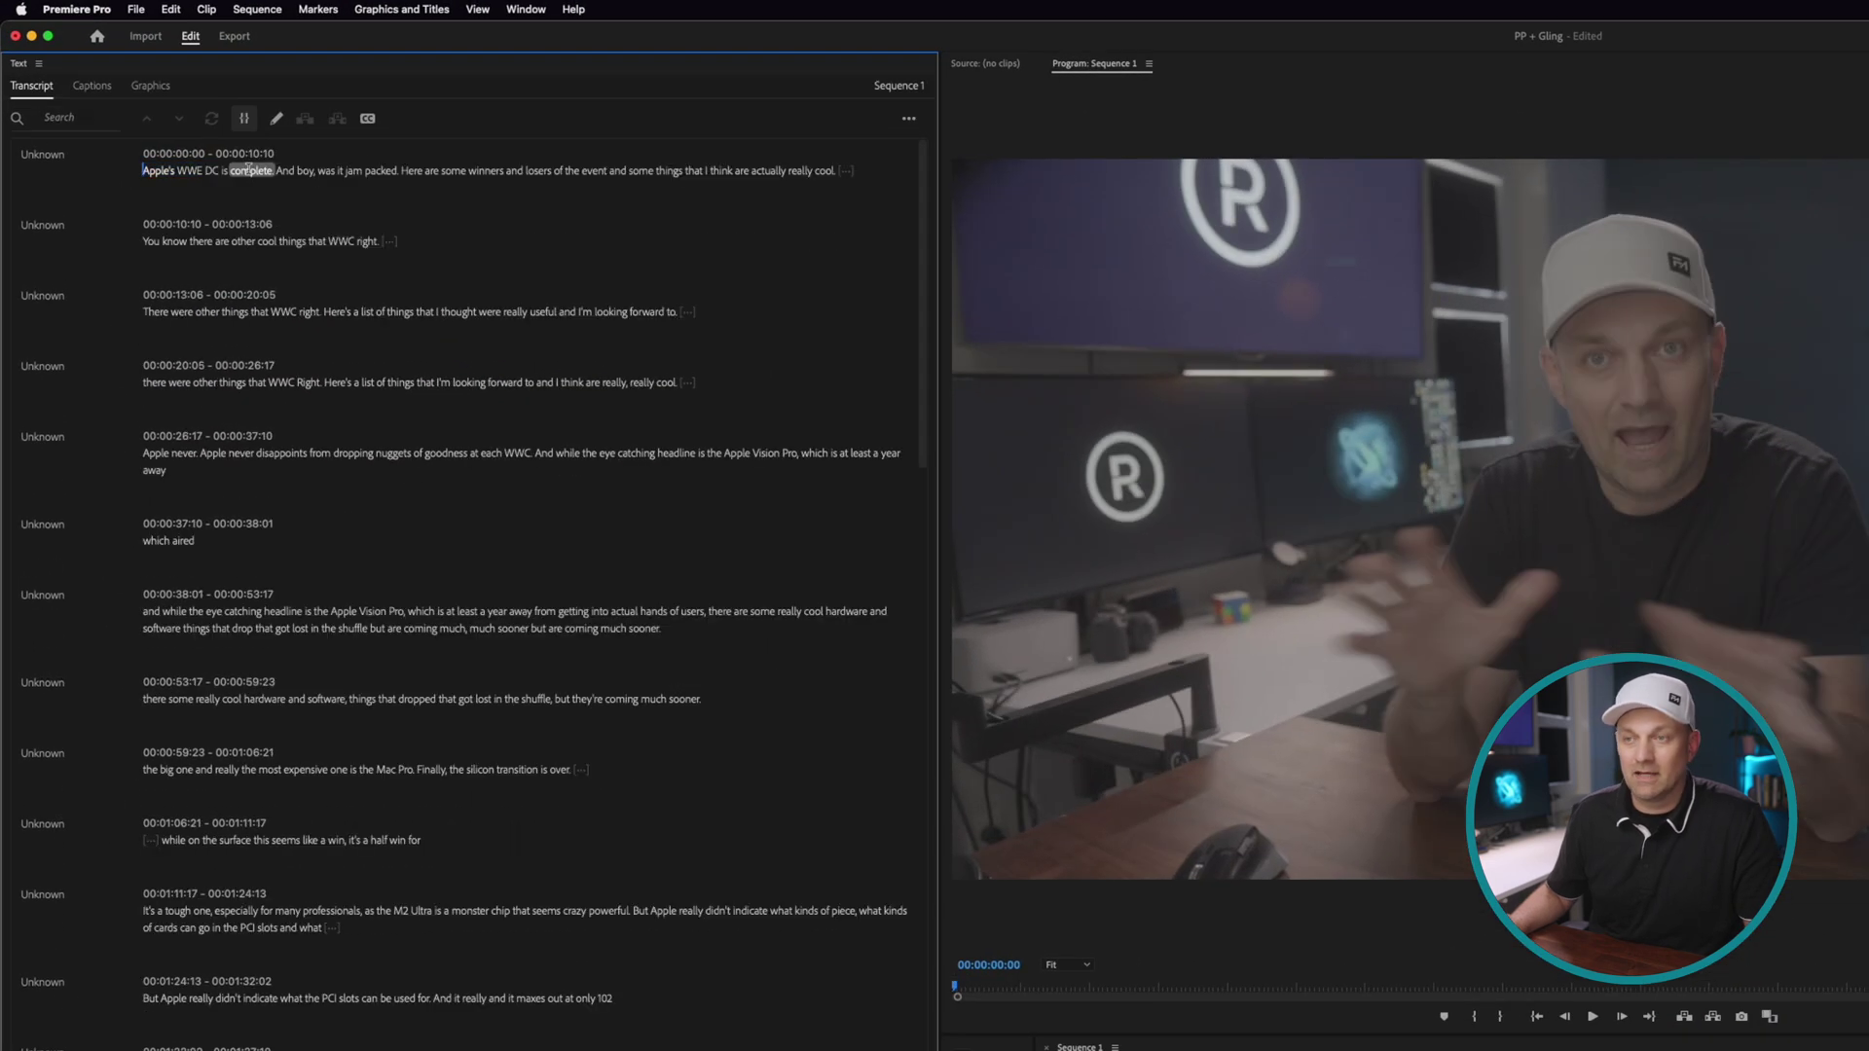
drag(143, 311, 736, 310)
key(Delete)
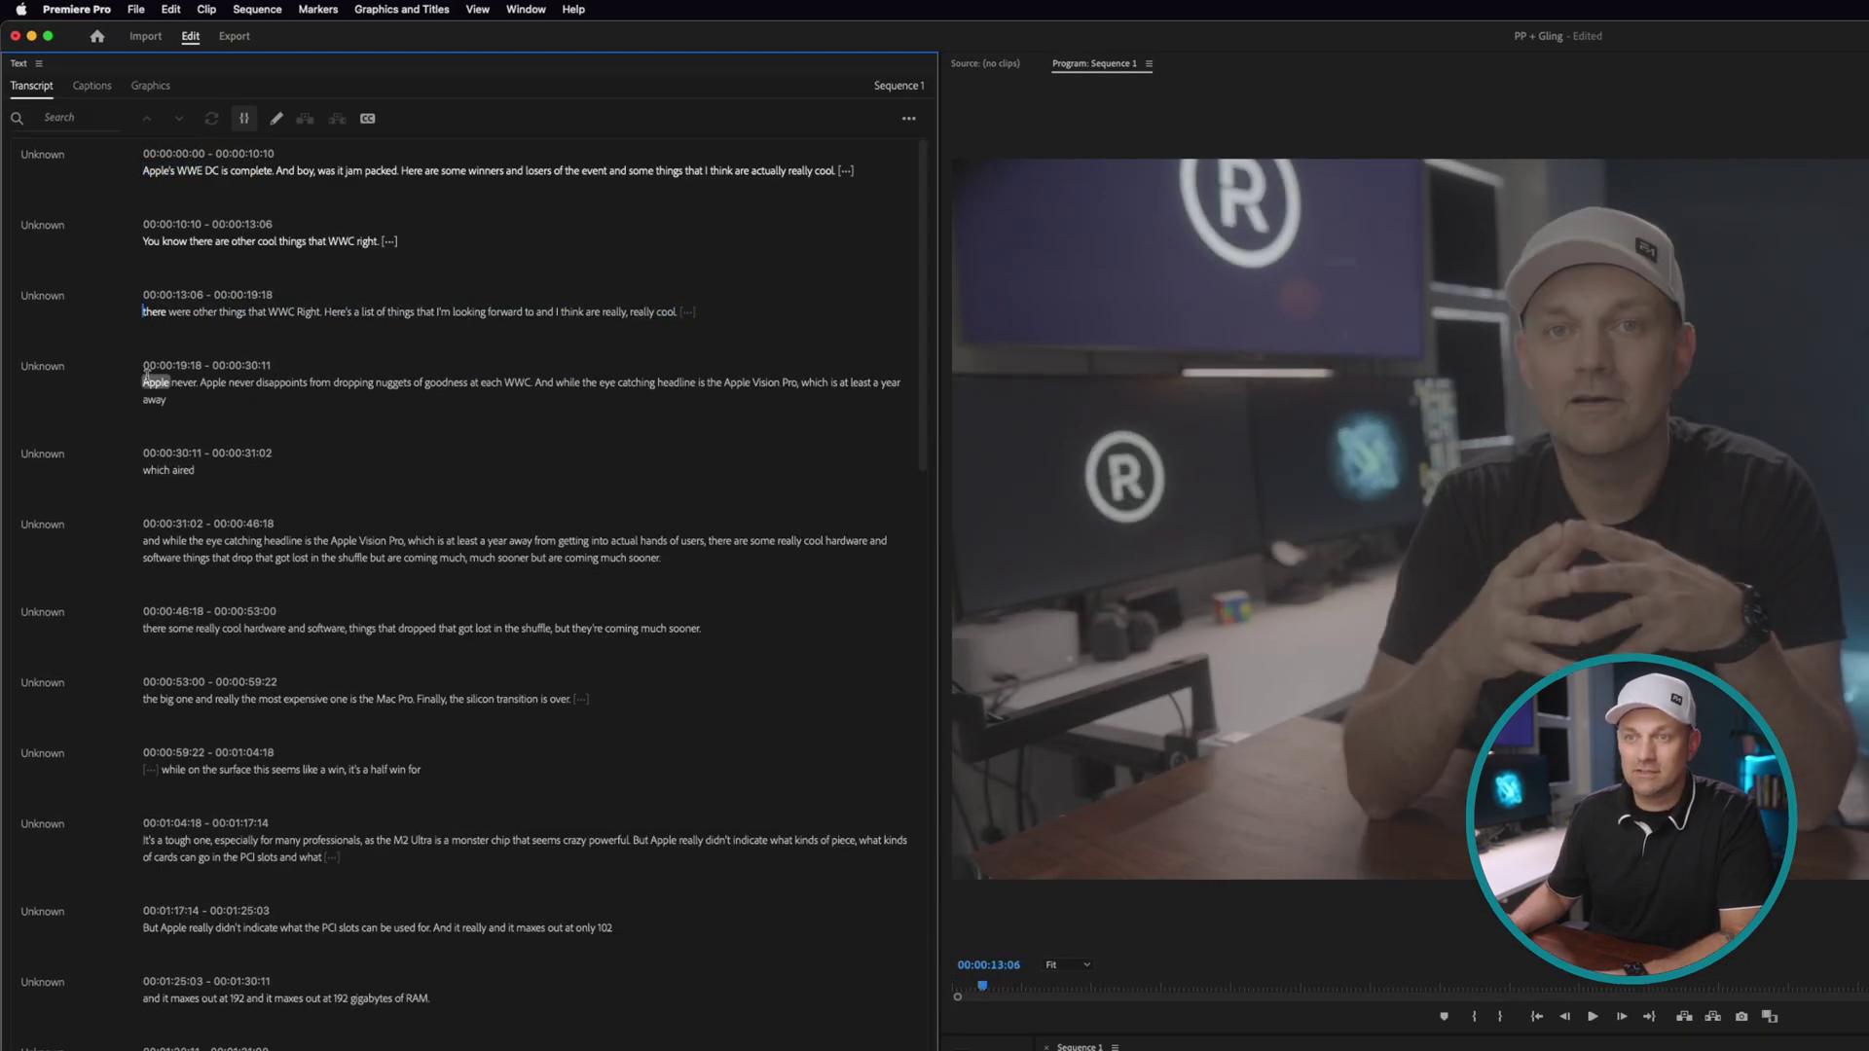
drag(143, 382, 199, 383)
key(Delete)
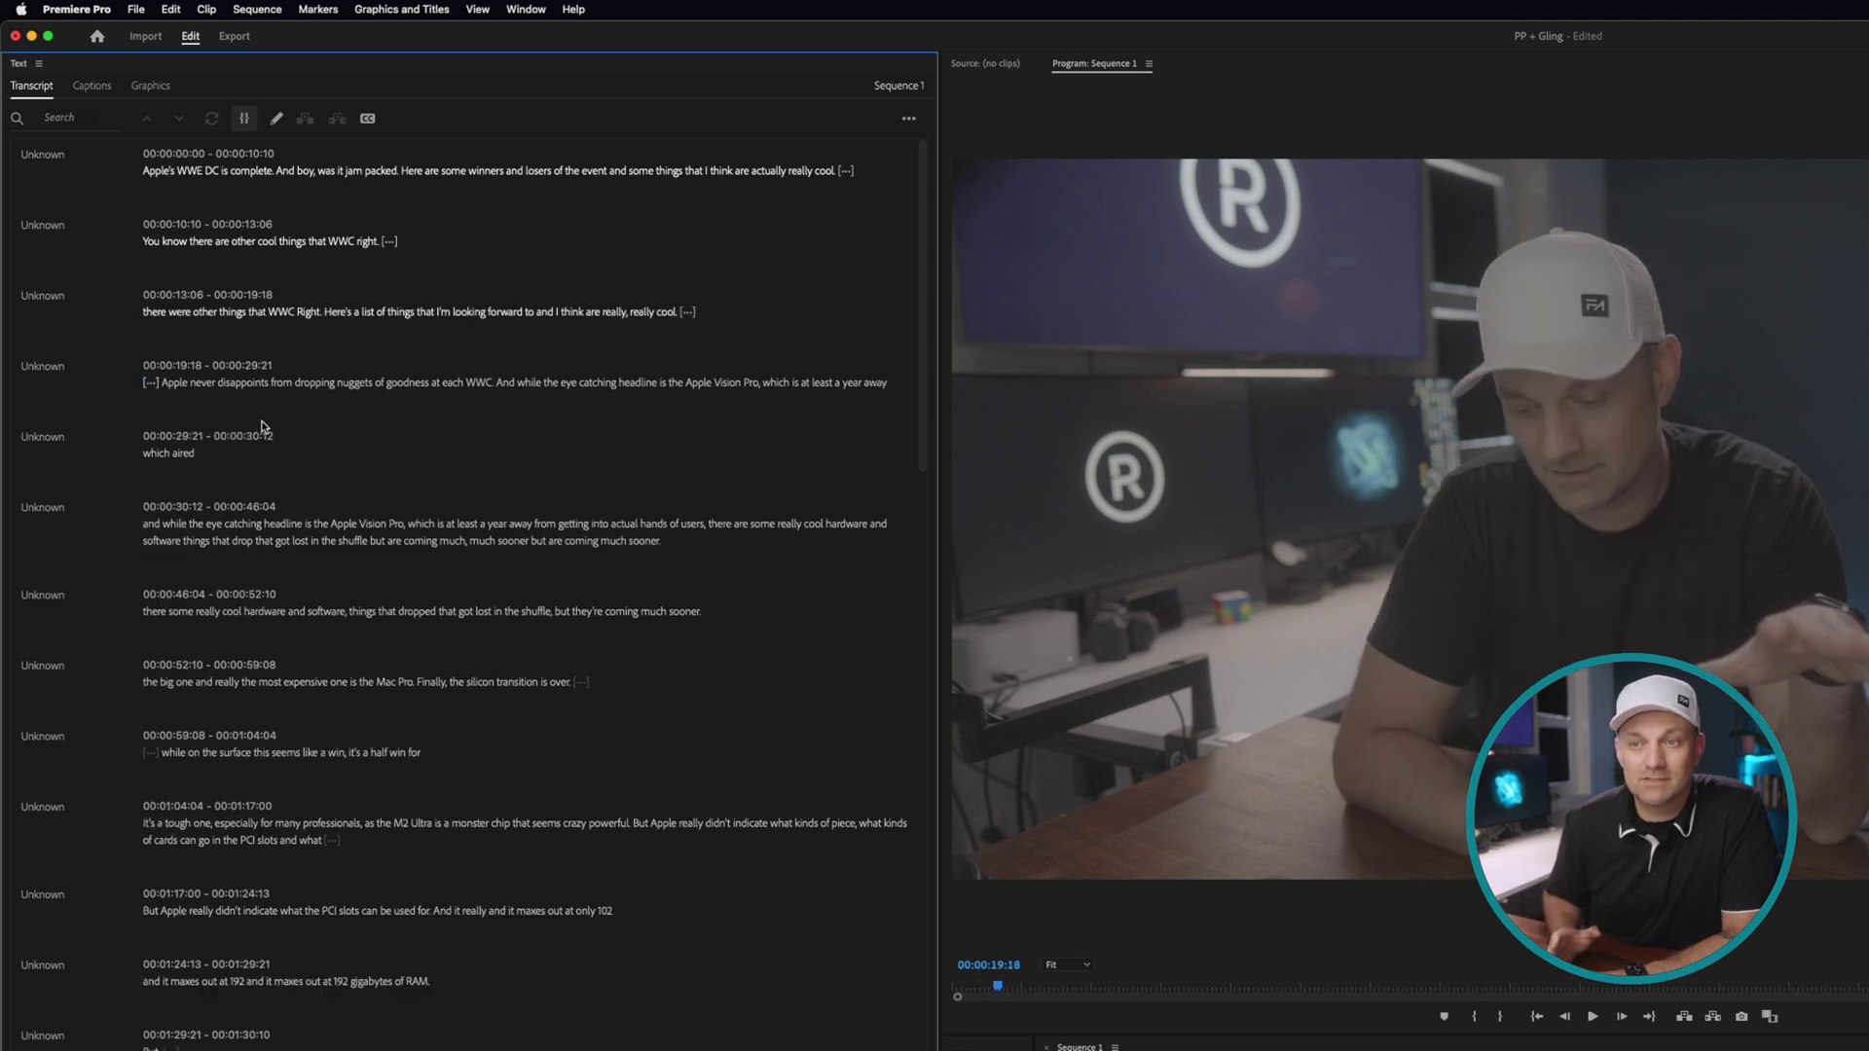
scroll(232, 530, down, 2)
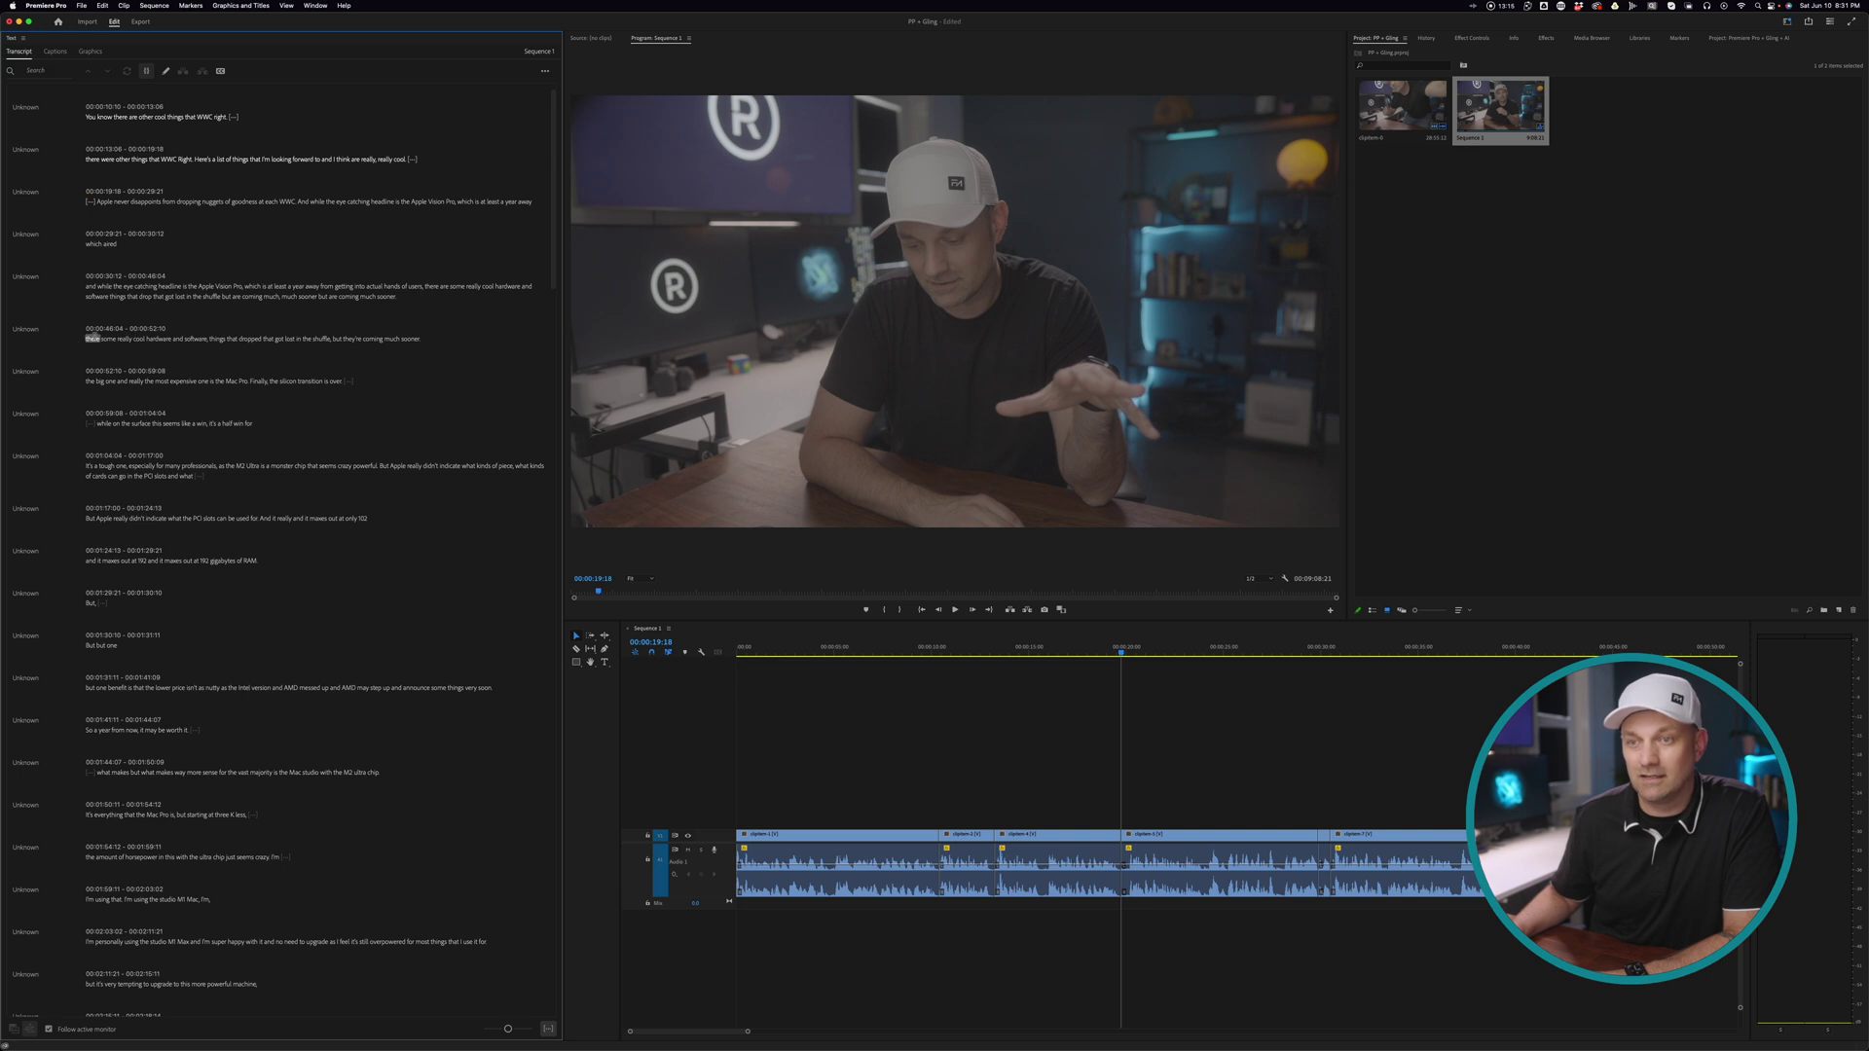
key(super+Tab)
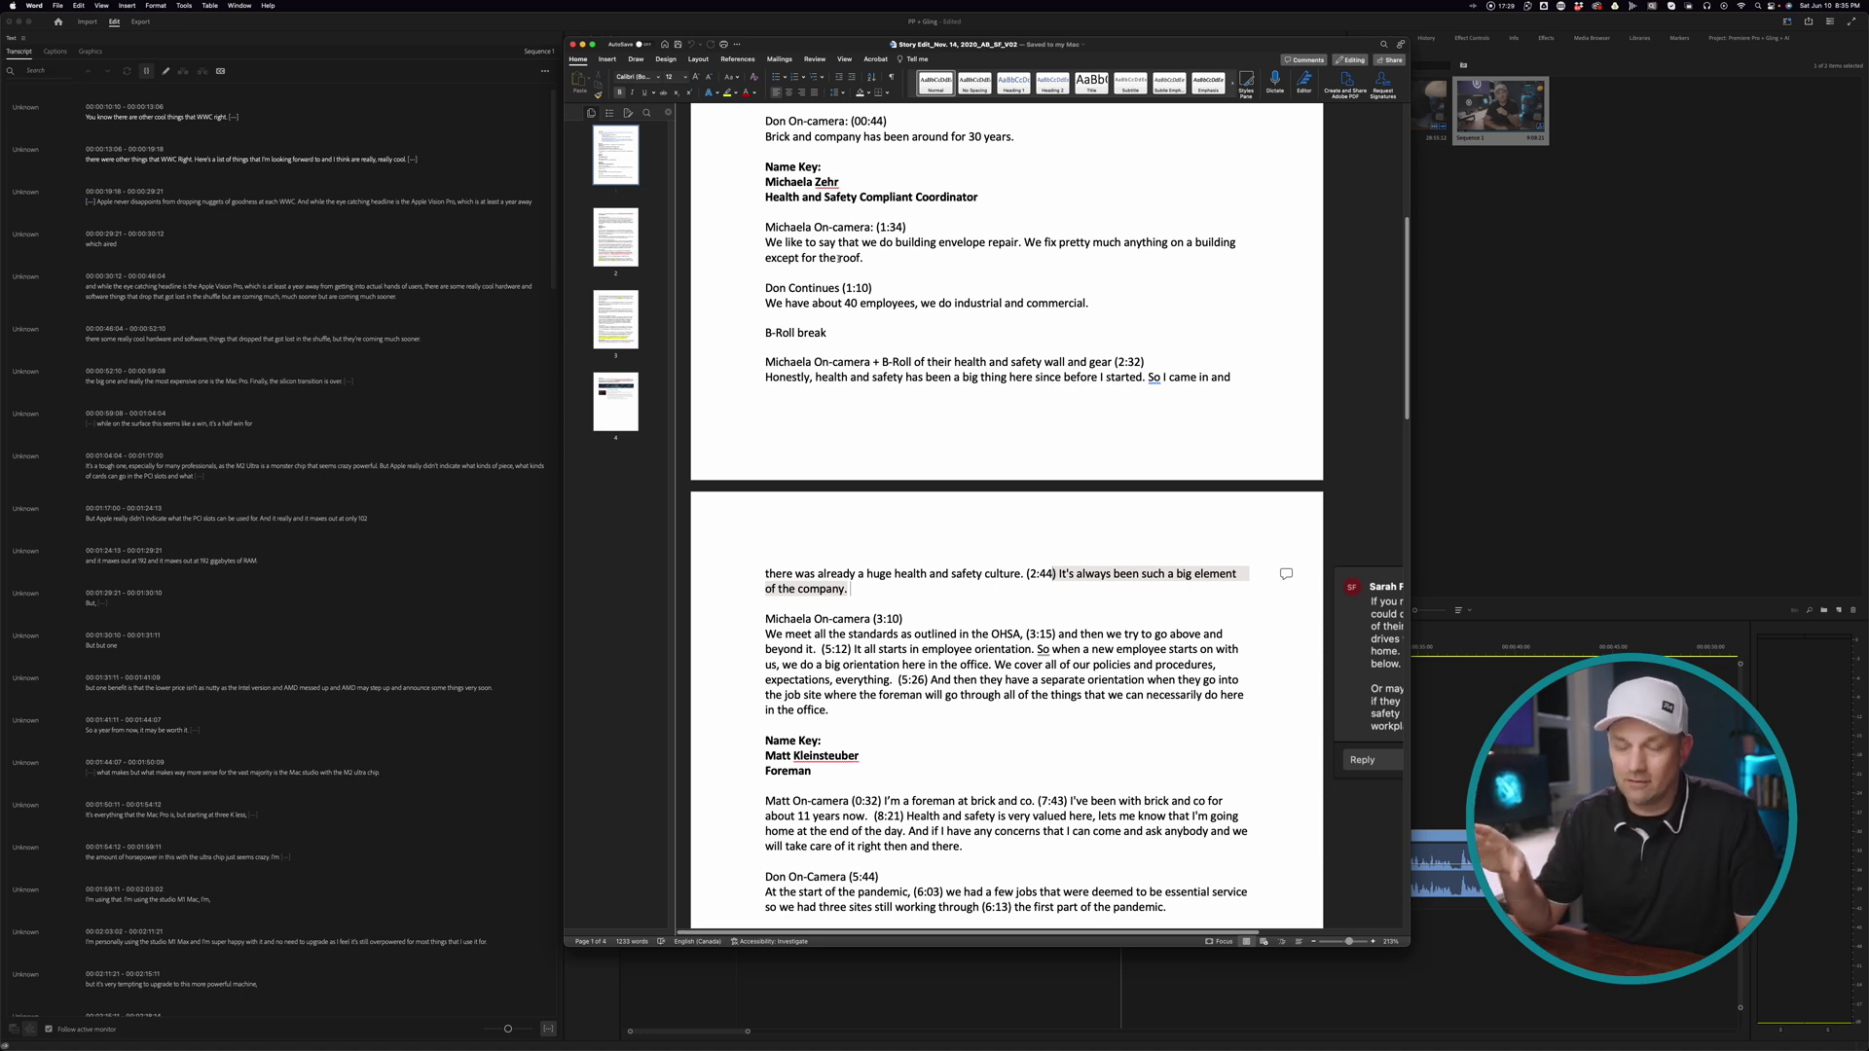
- Read the Word story-edit script to page 2, highlighting the 'Continues (1:10)' timecode note
scroll(845, 354, down, 1)
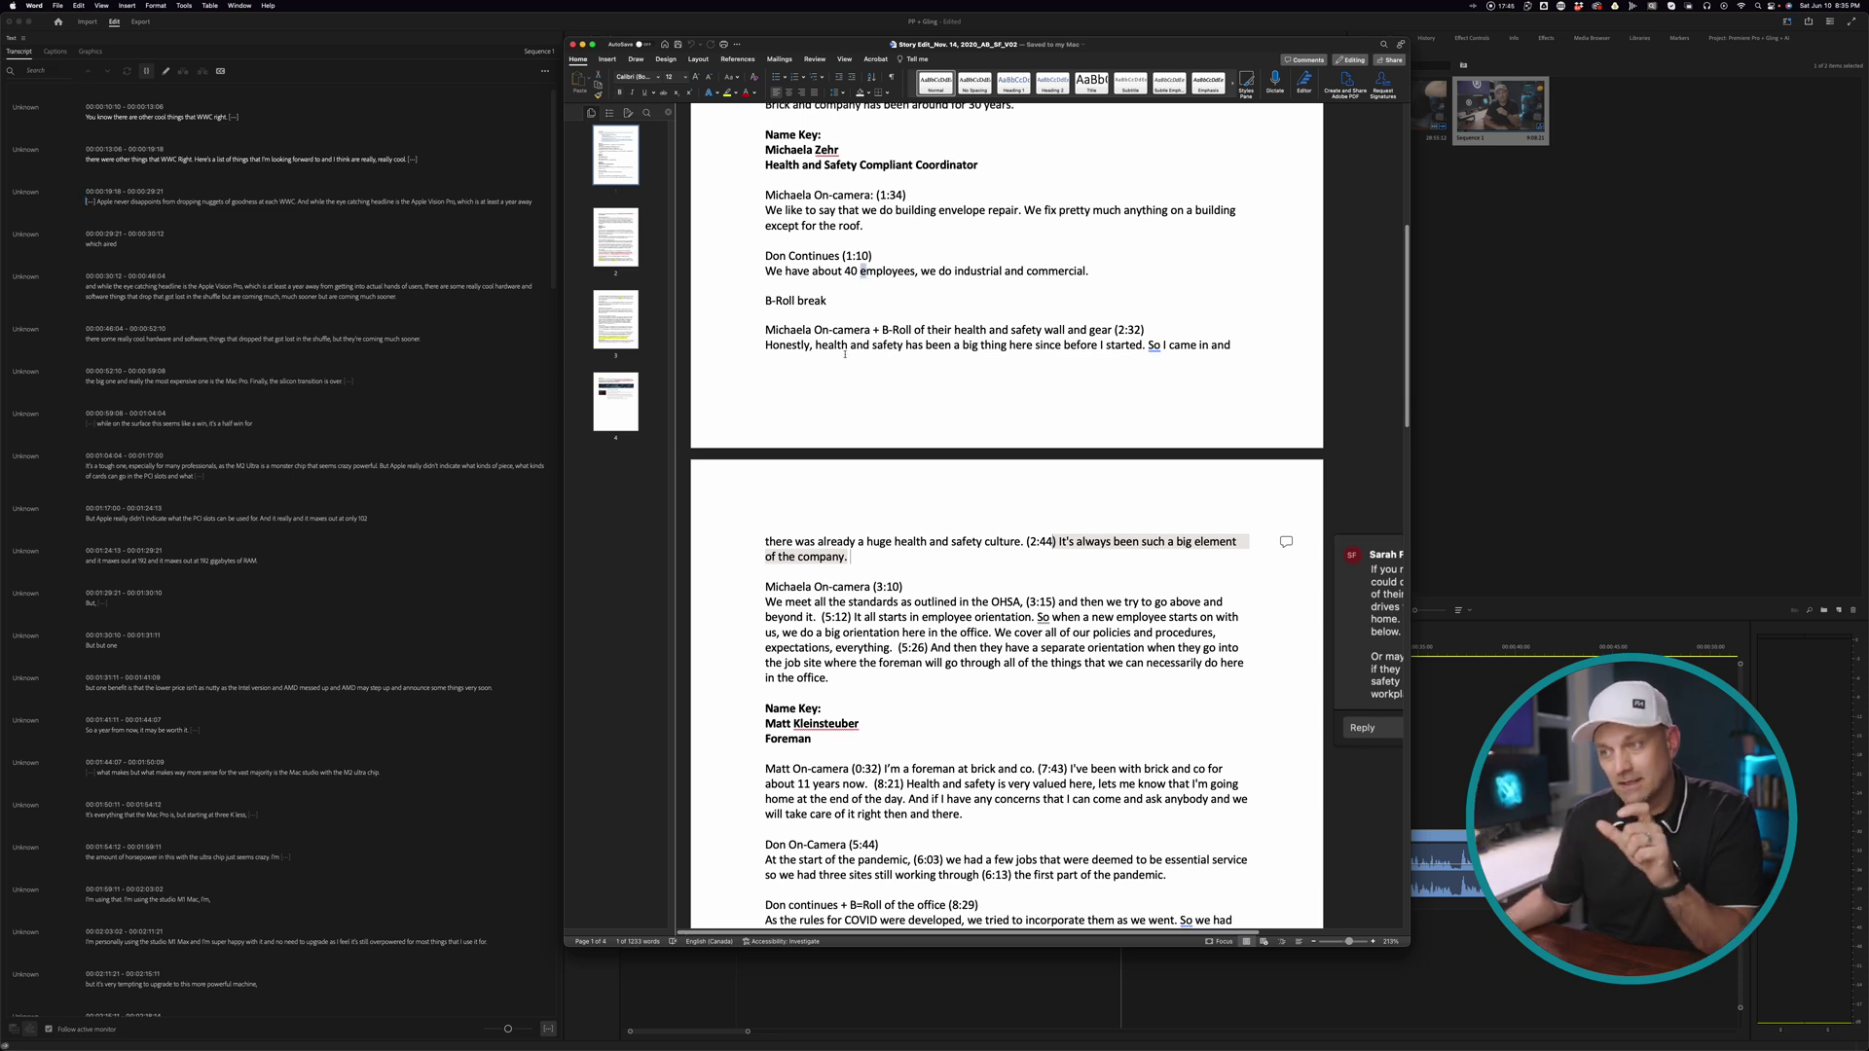
drag(842, 255, 878, 257)
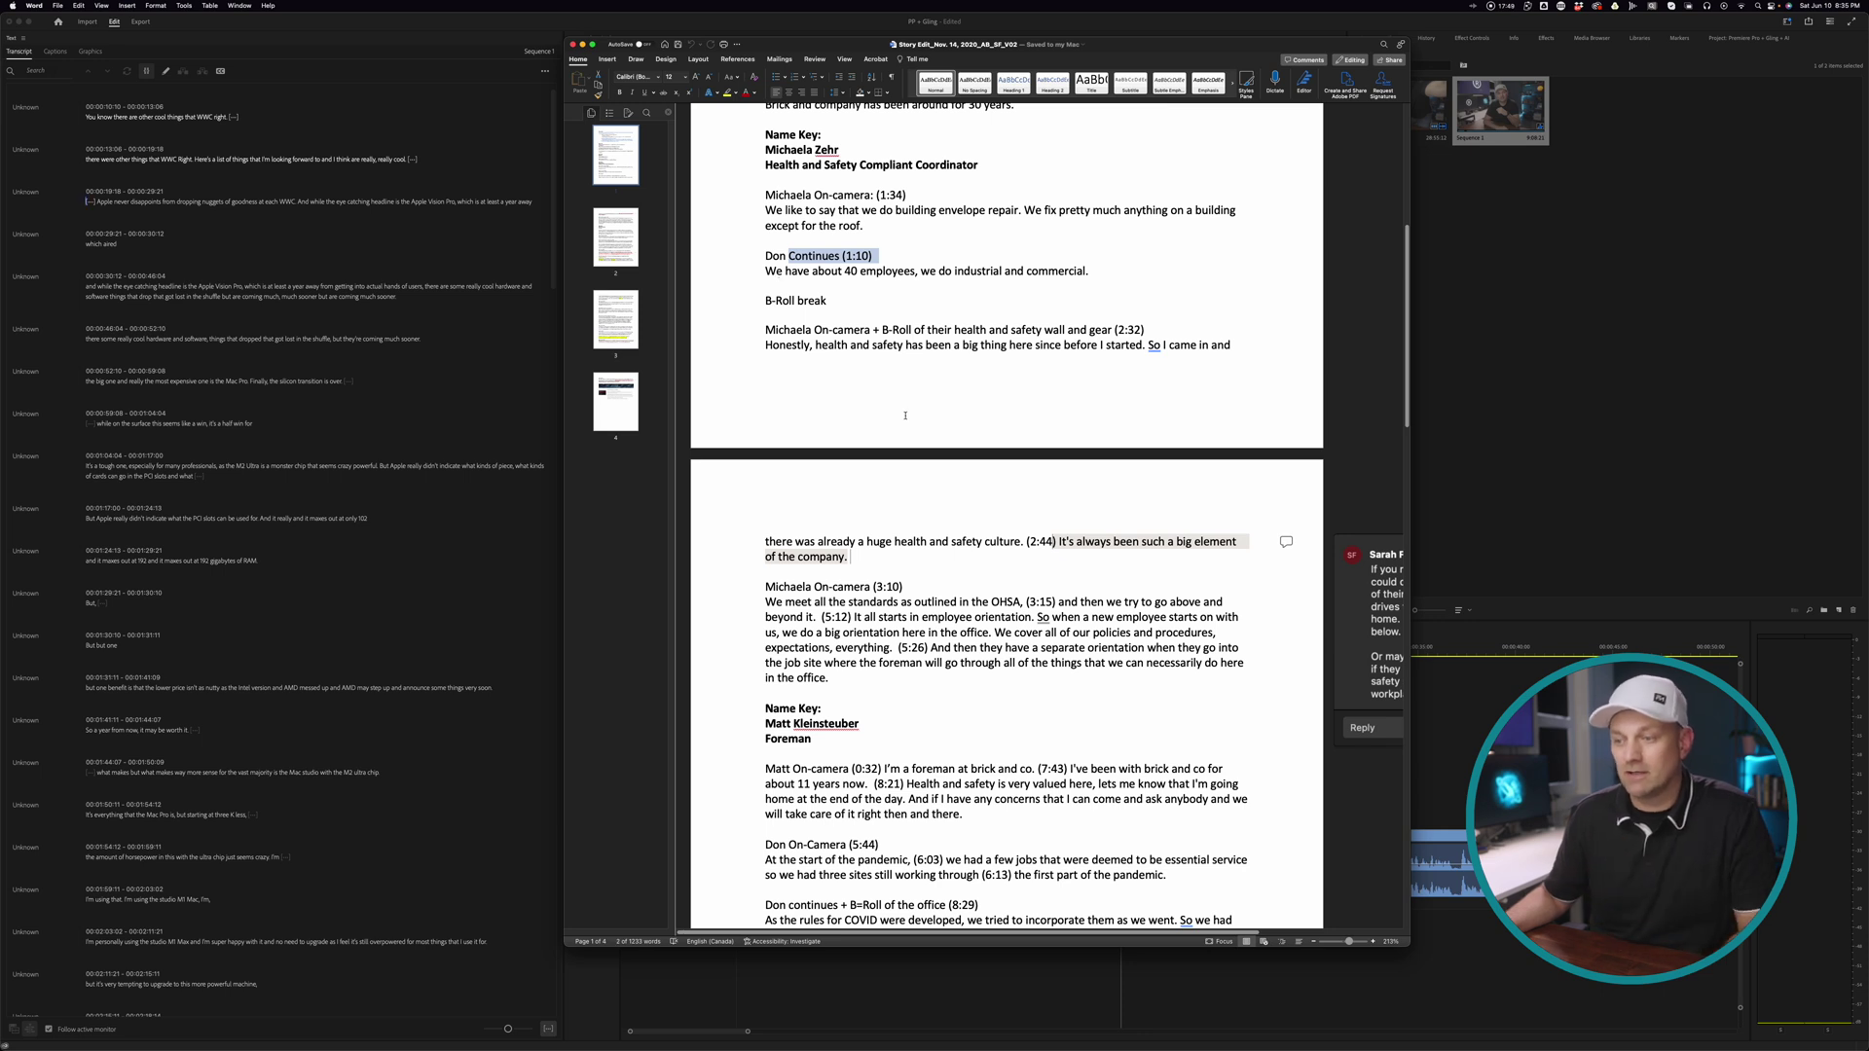
scroll(903, 414, down, 5)
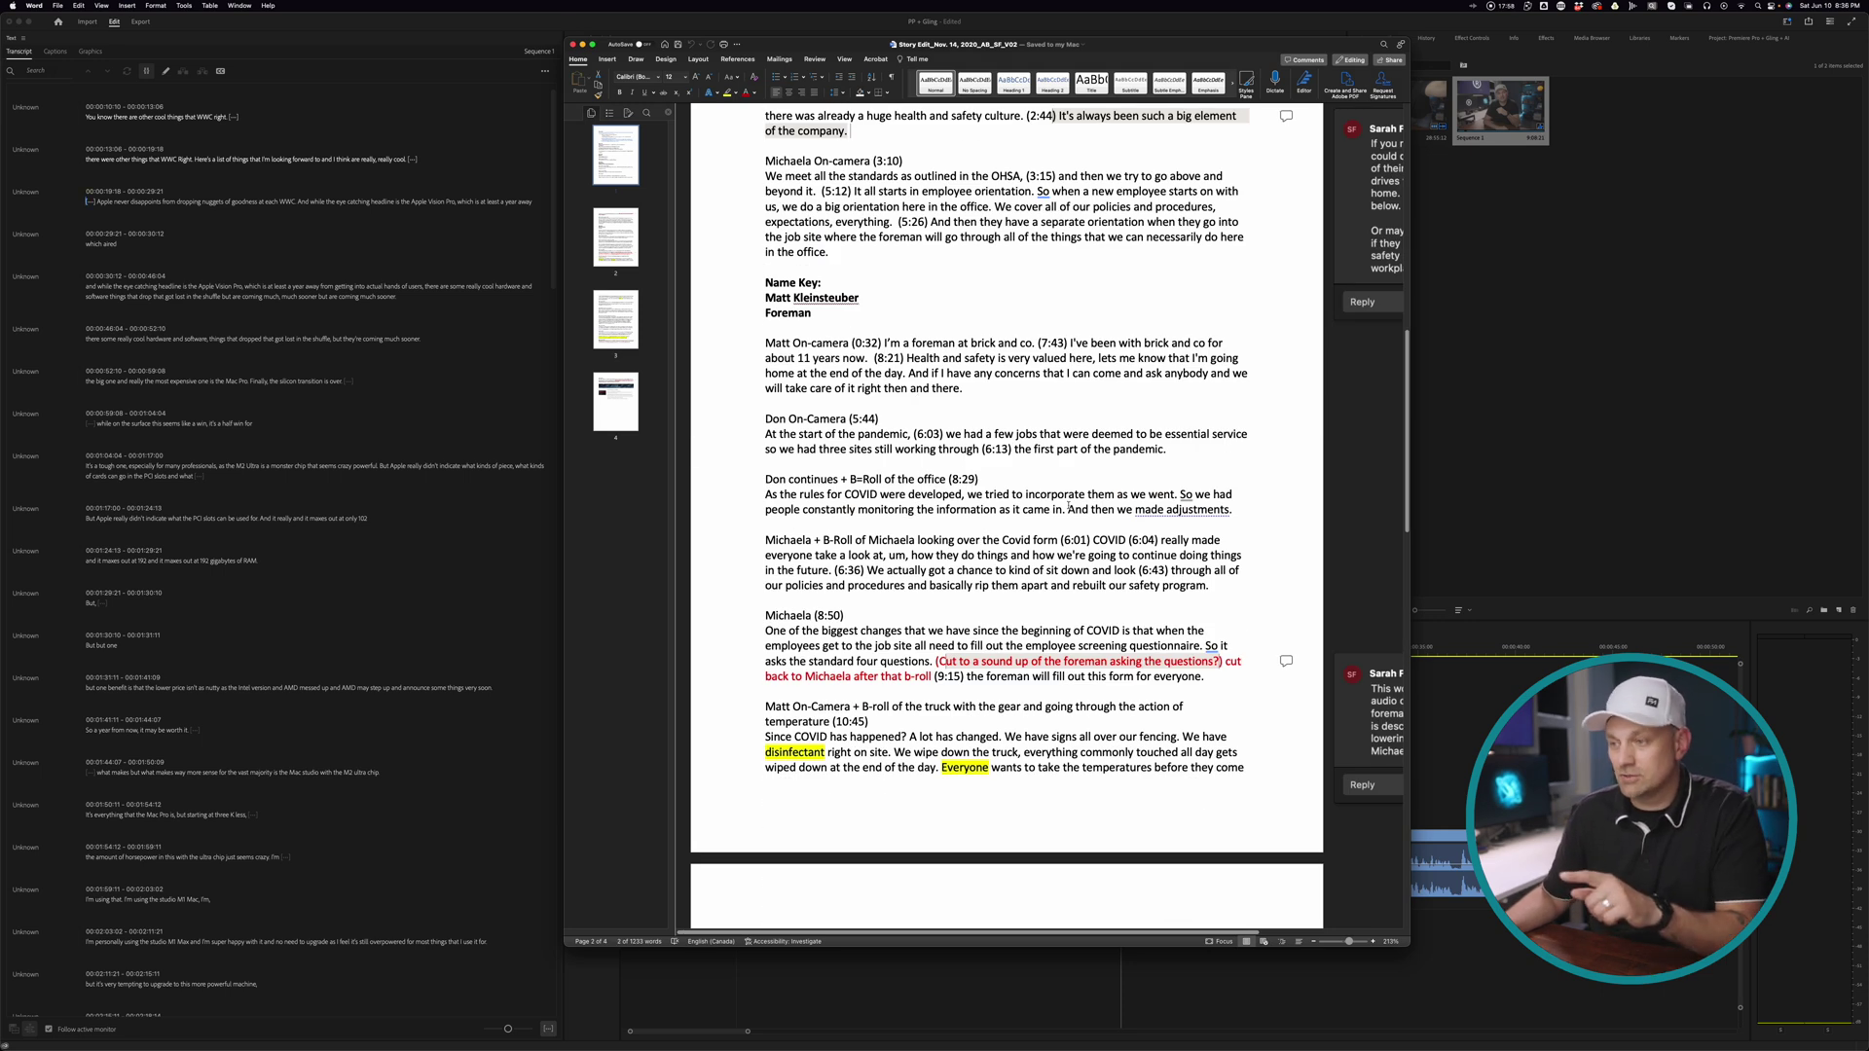
click(203, 87)
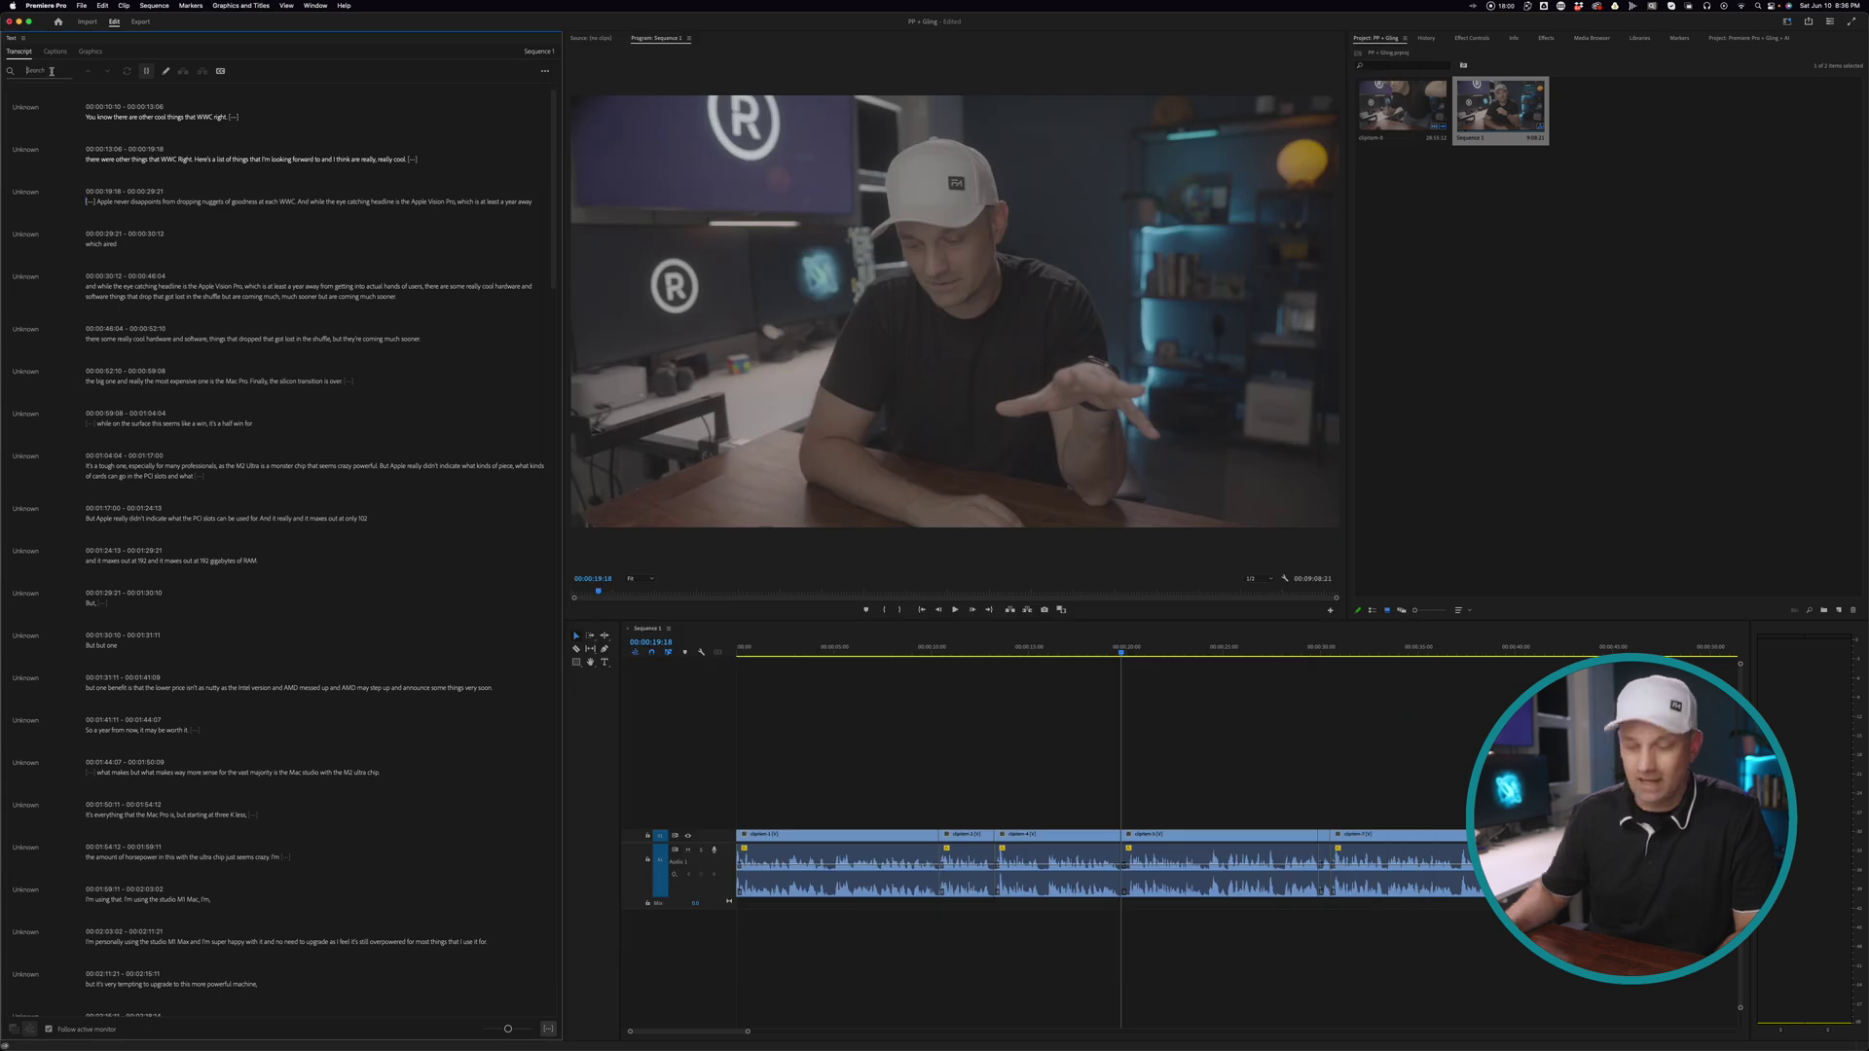
- Search the transcript for 'apple', then clear the search term
text(apple)
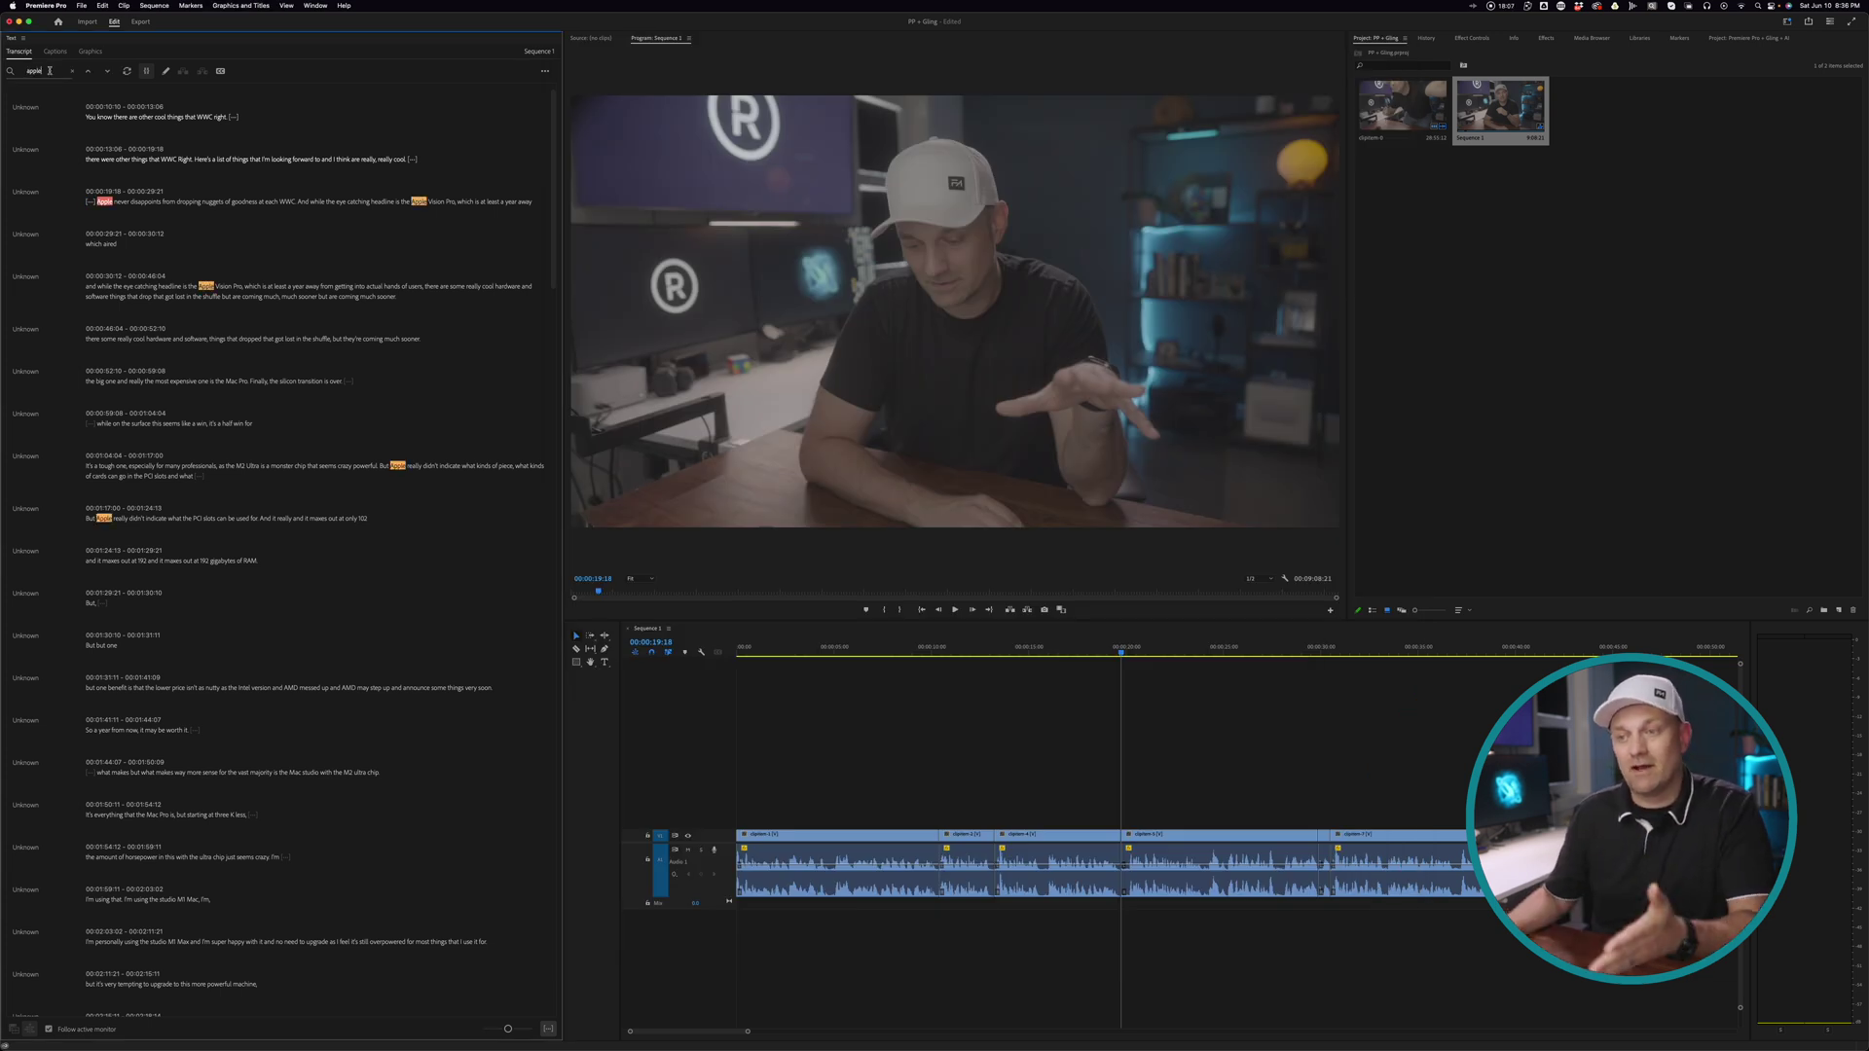
drag(50, 67, 23, 67)
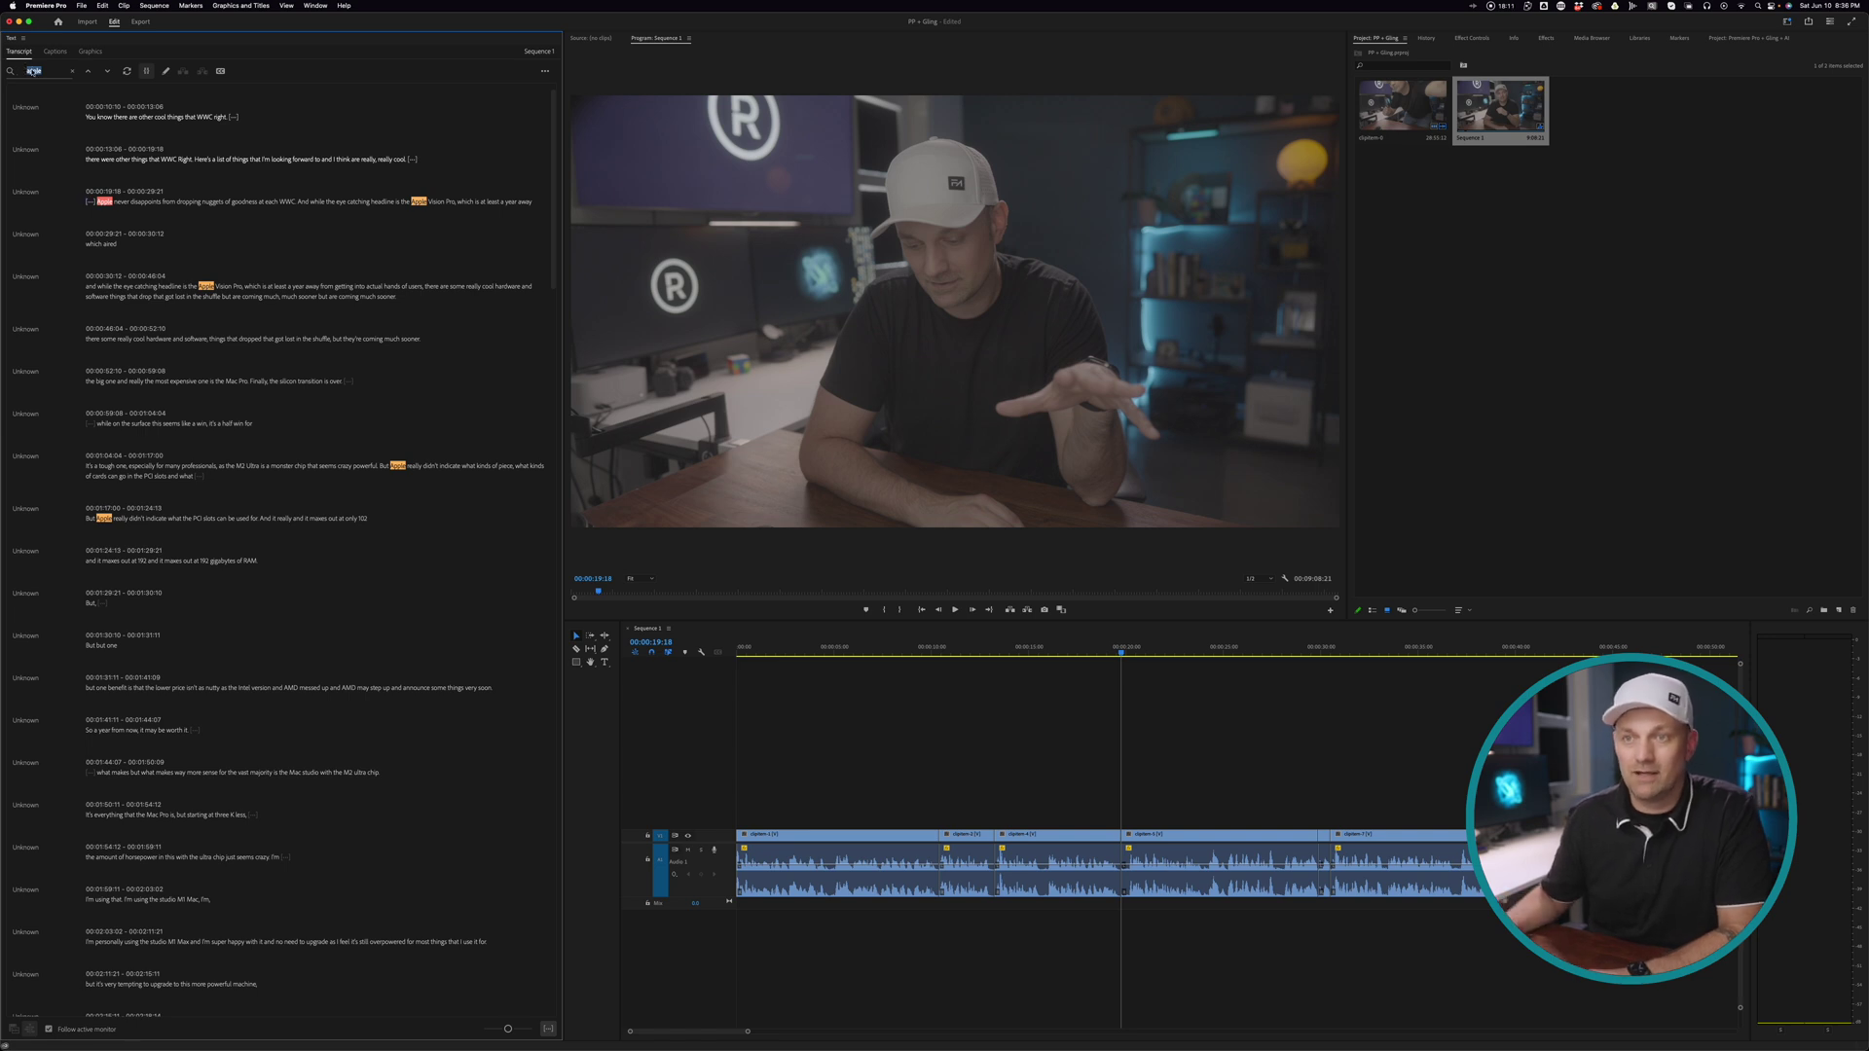
key(BackSpace)
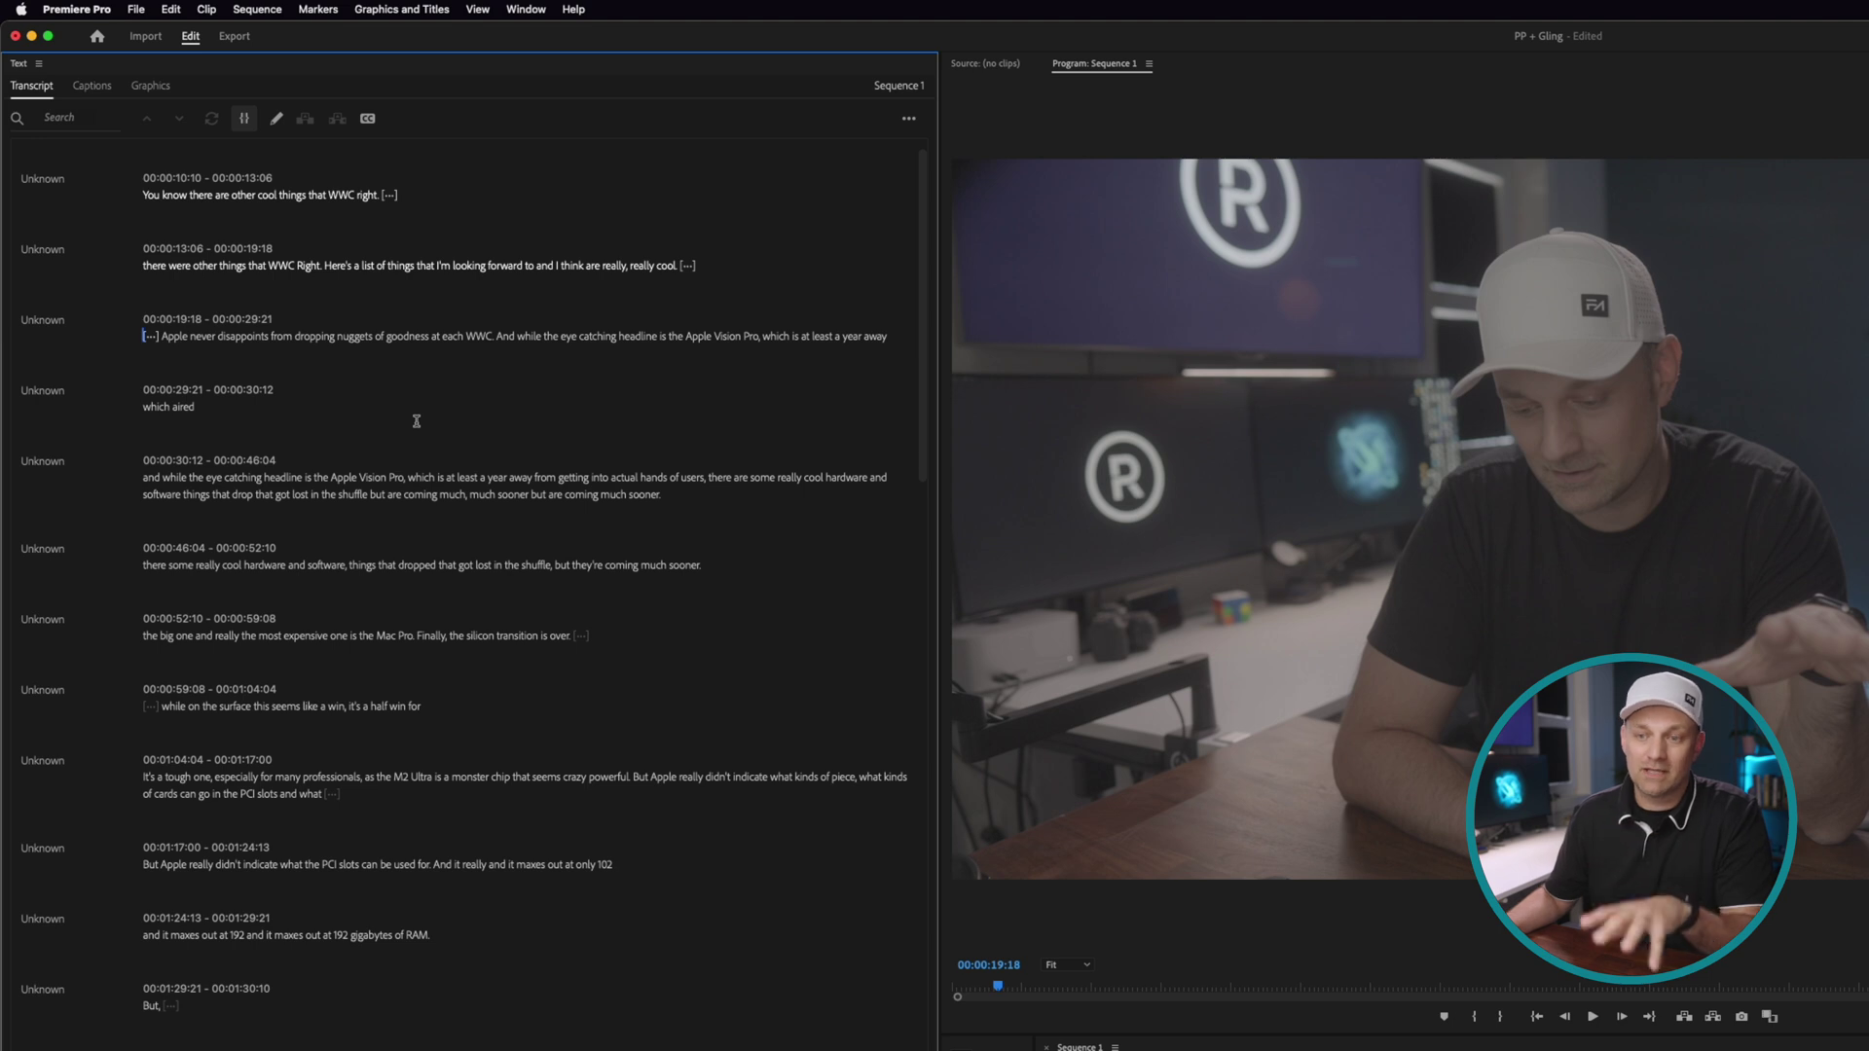
- Select the word 'software' and the transcript text around it, then scroll further down
double_click(159, 489)
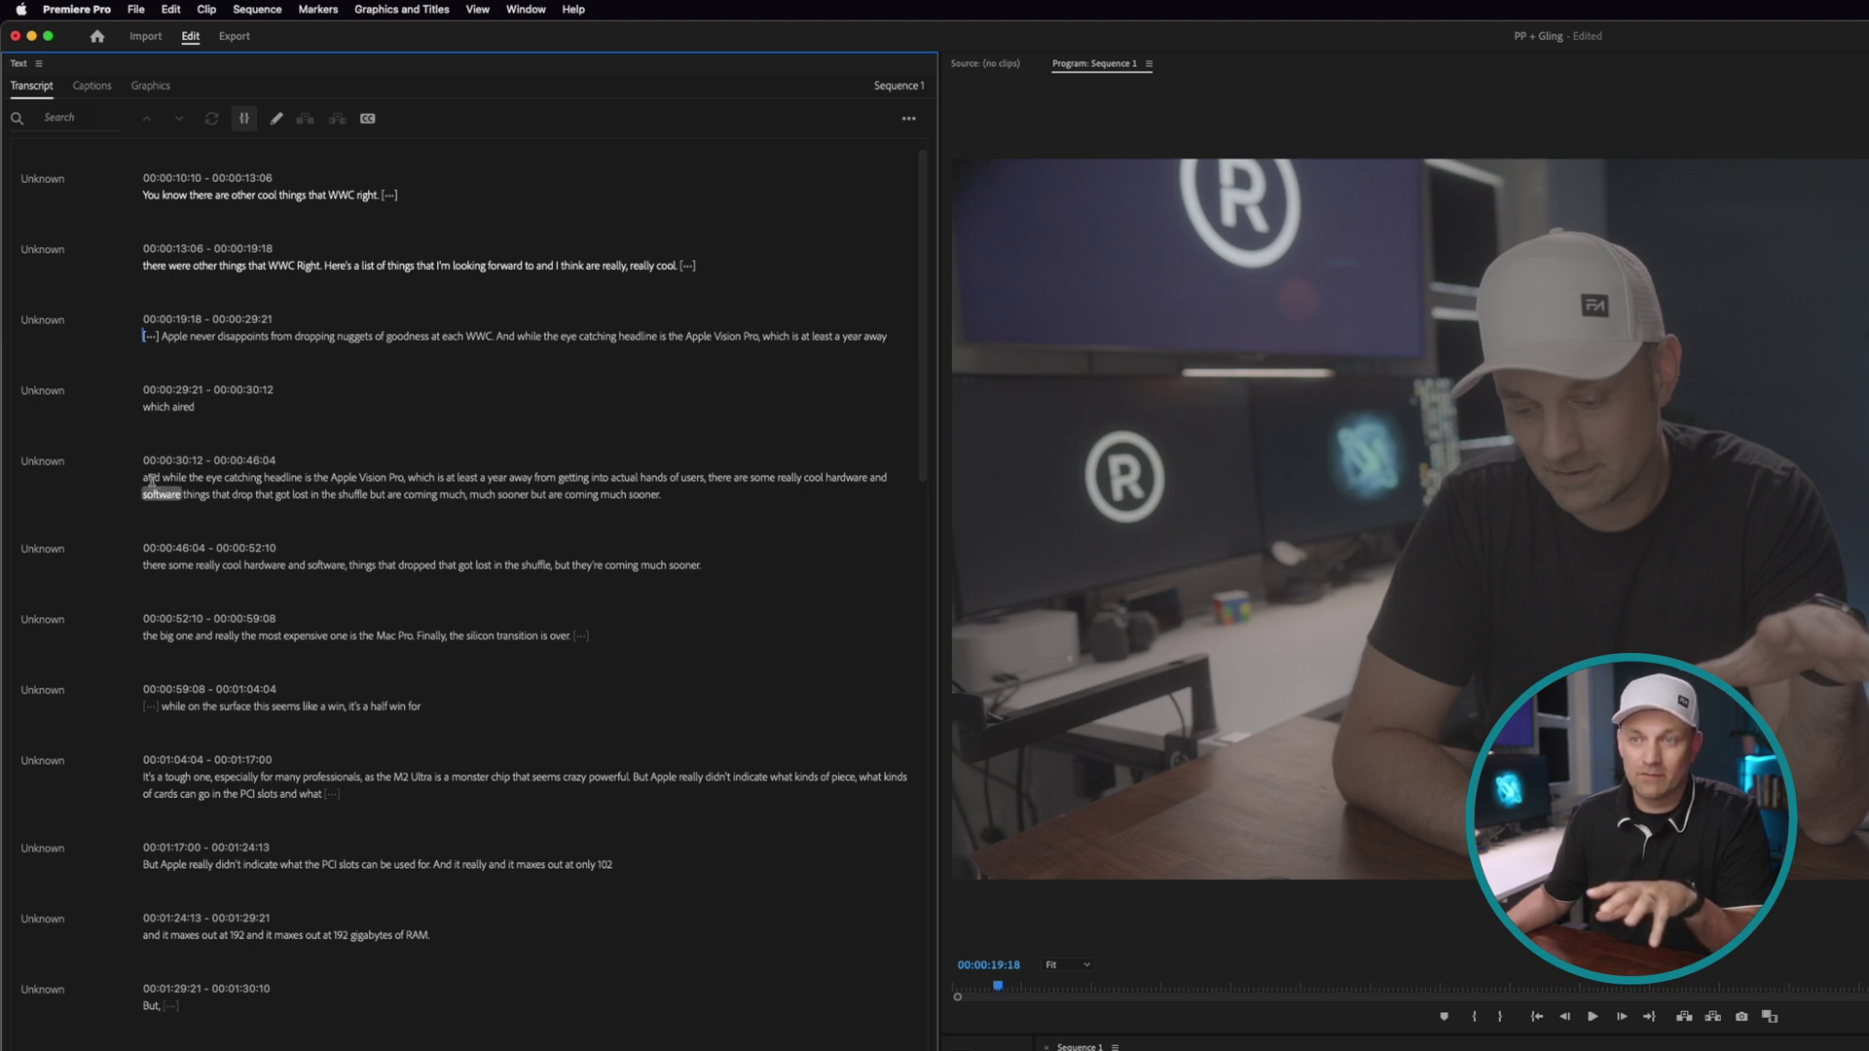
drag(143, 477, 303, 477)
scroll(375, 643, down, 1)
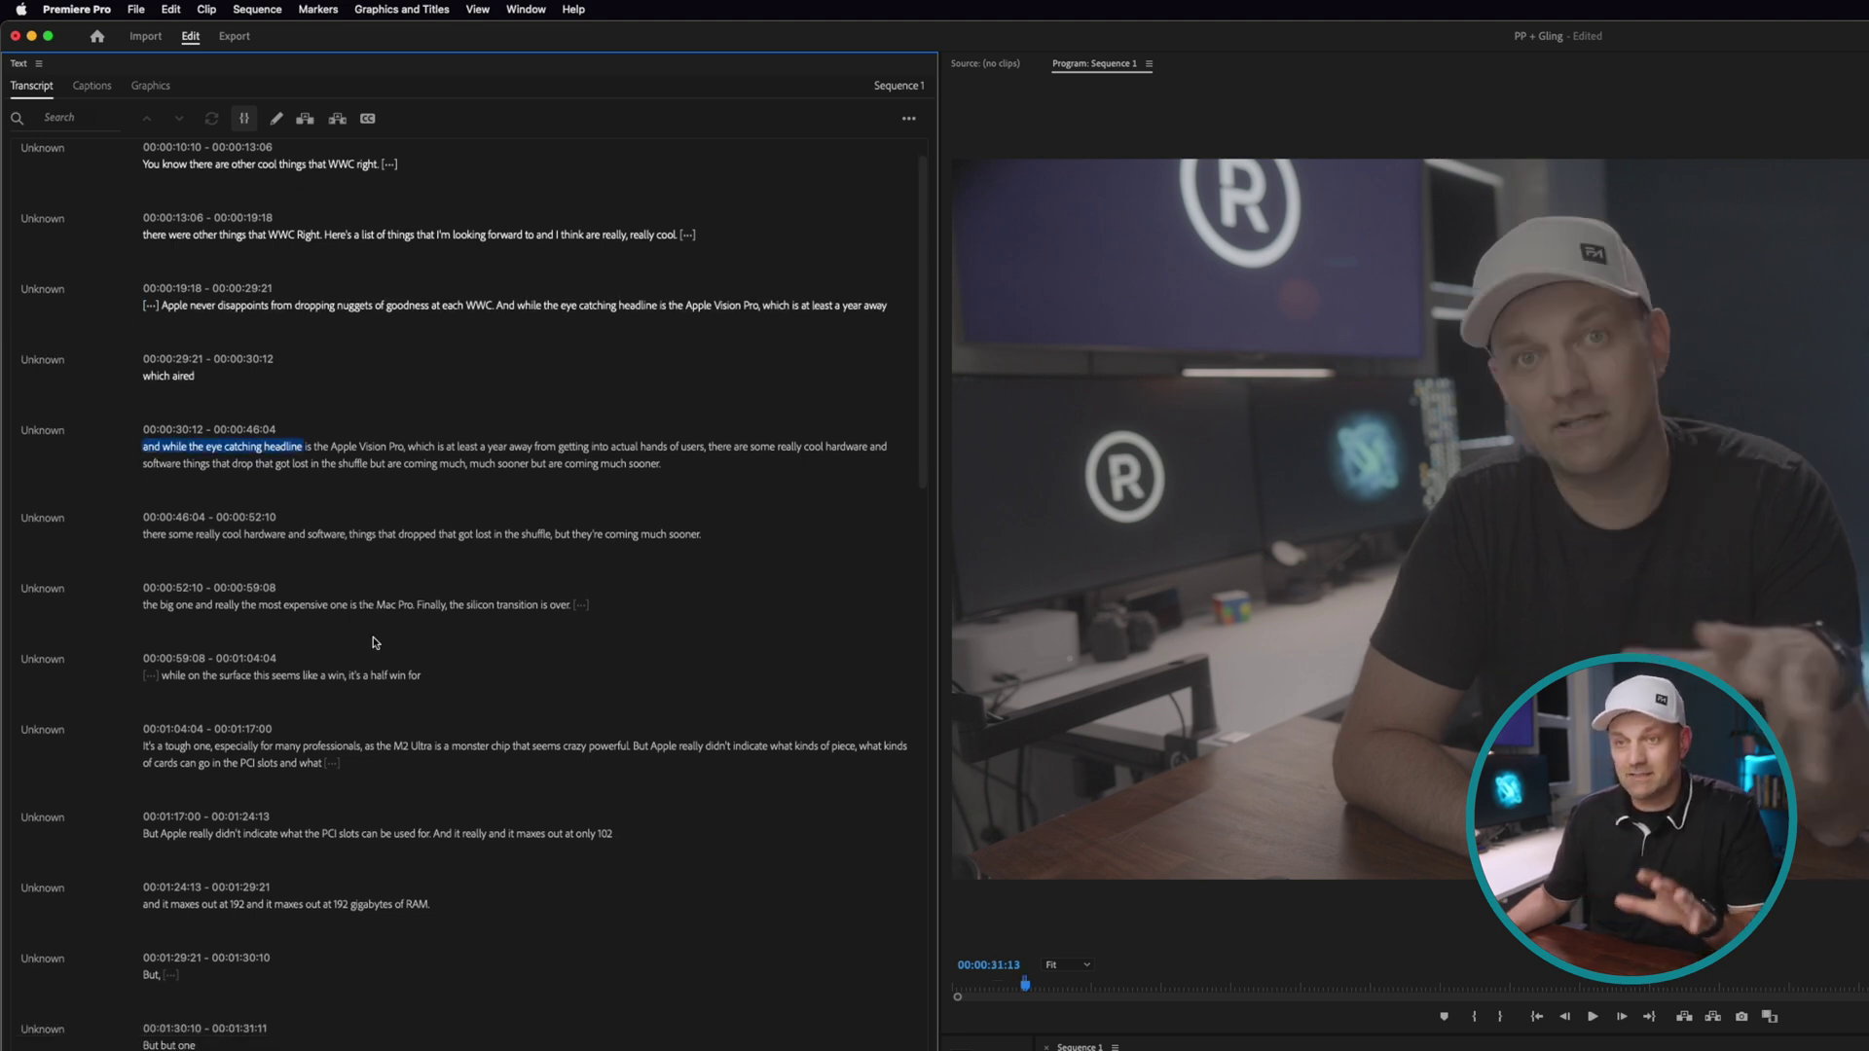
scroll(375, 643, down, 8)
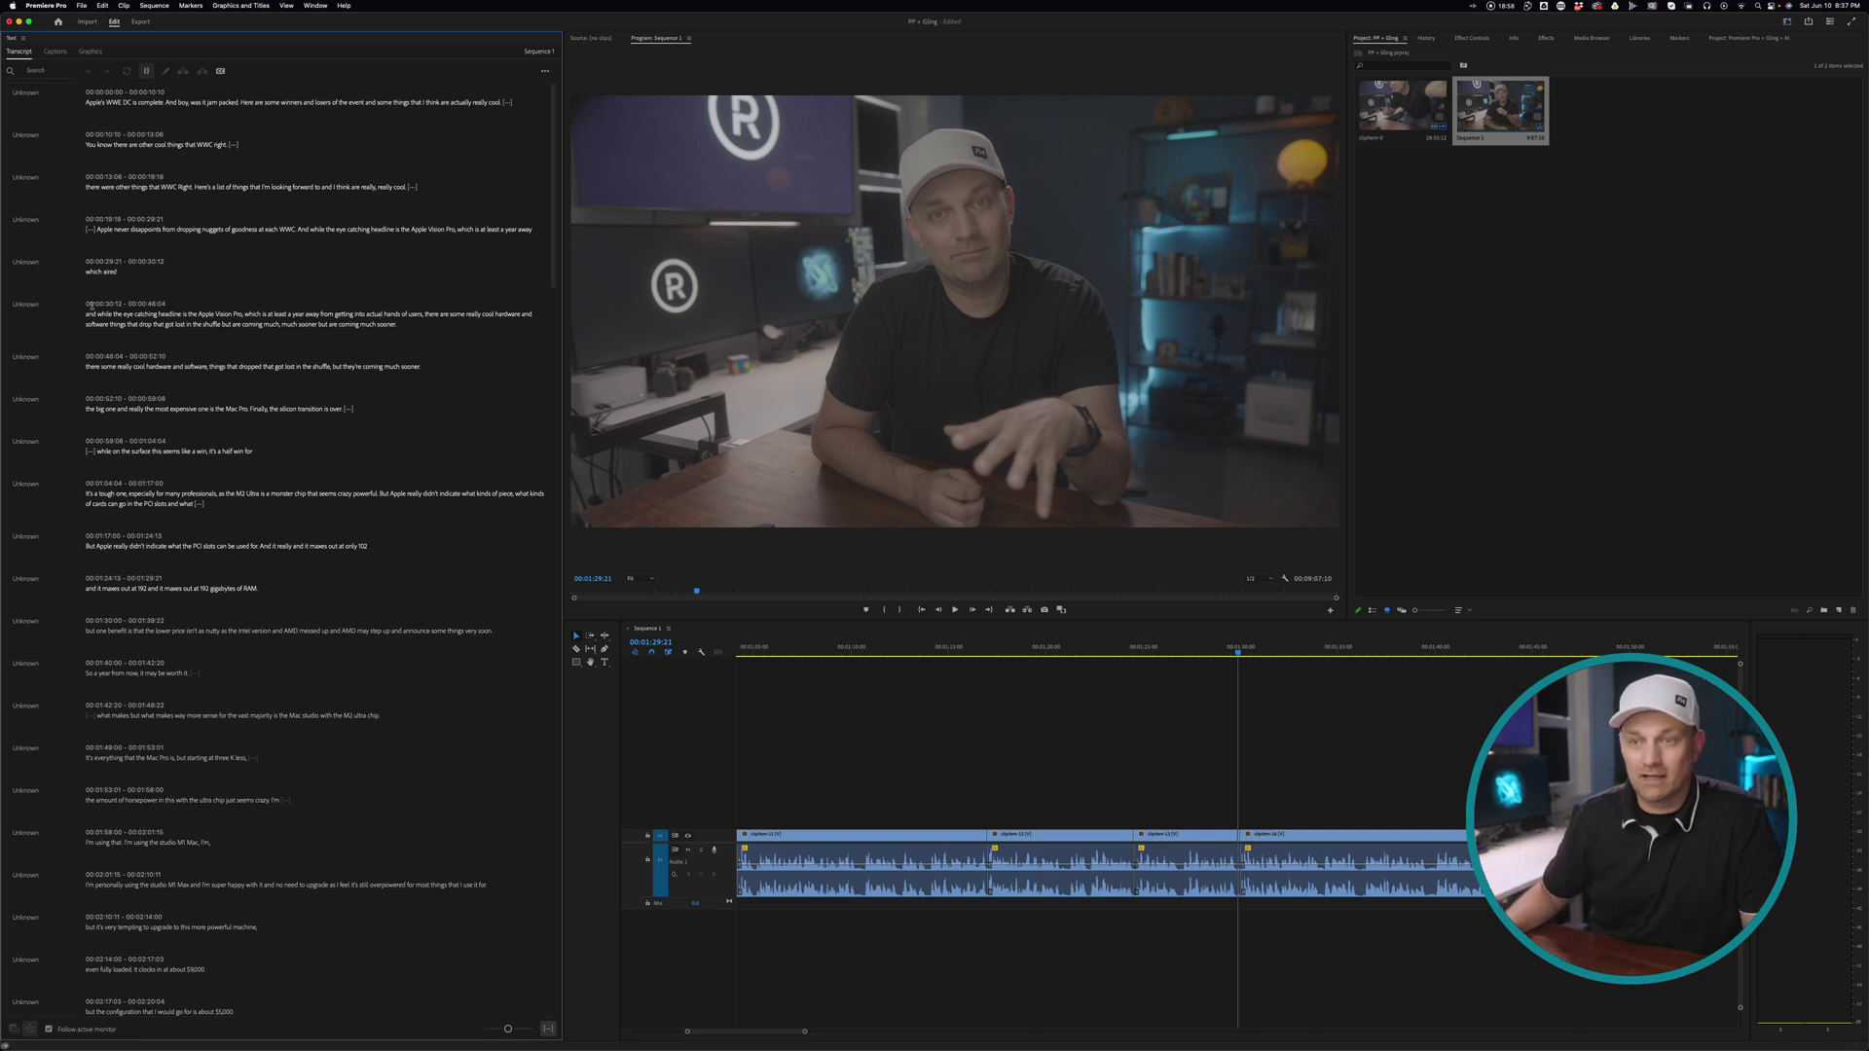
- Delete the stray 'which aired' segment and select the repeated words 'and it maxes'
drag(131, 266, 82, 274)
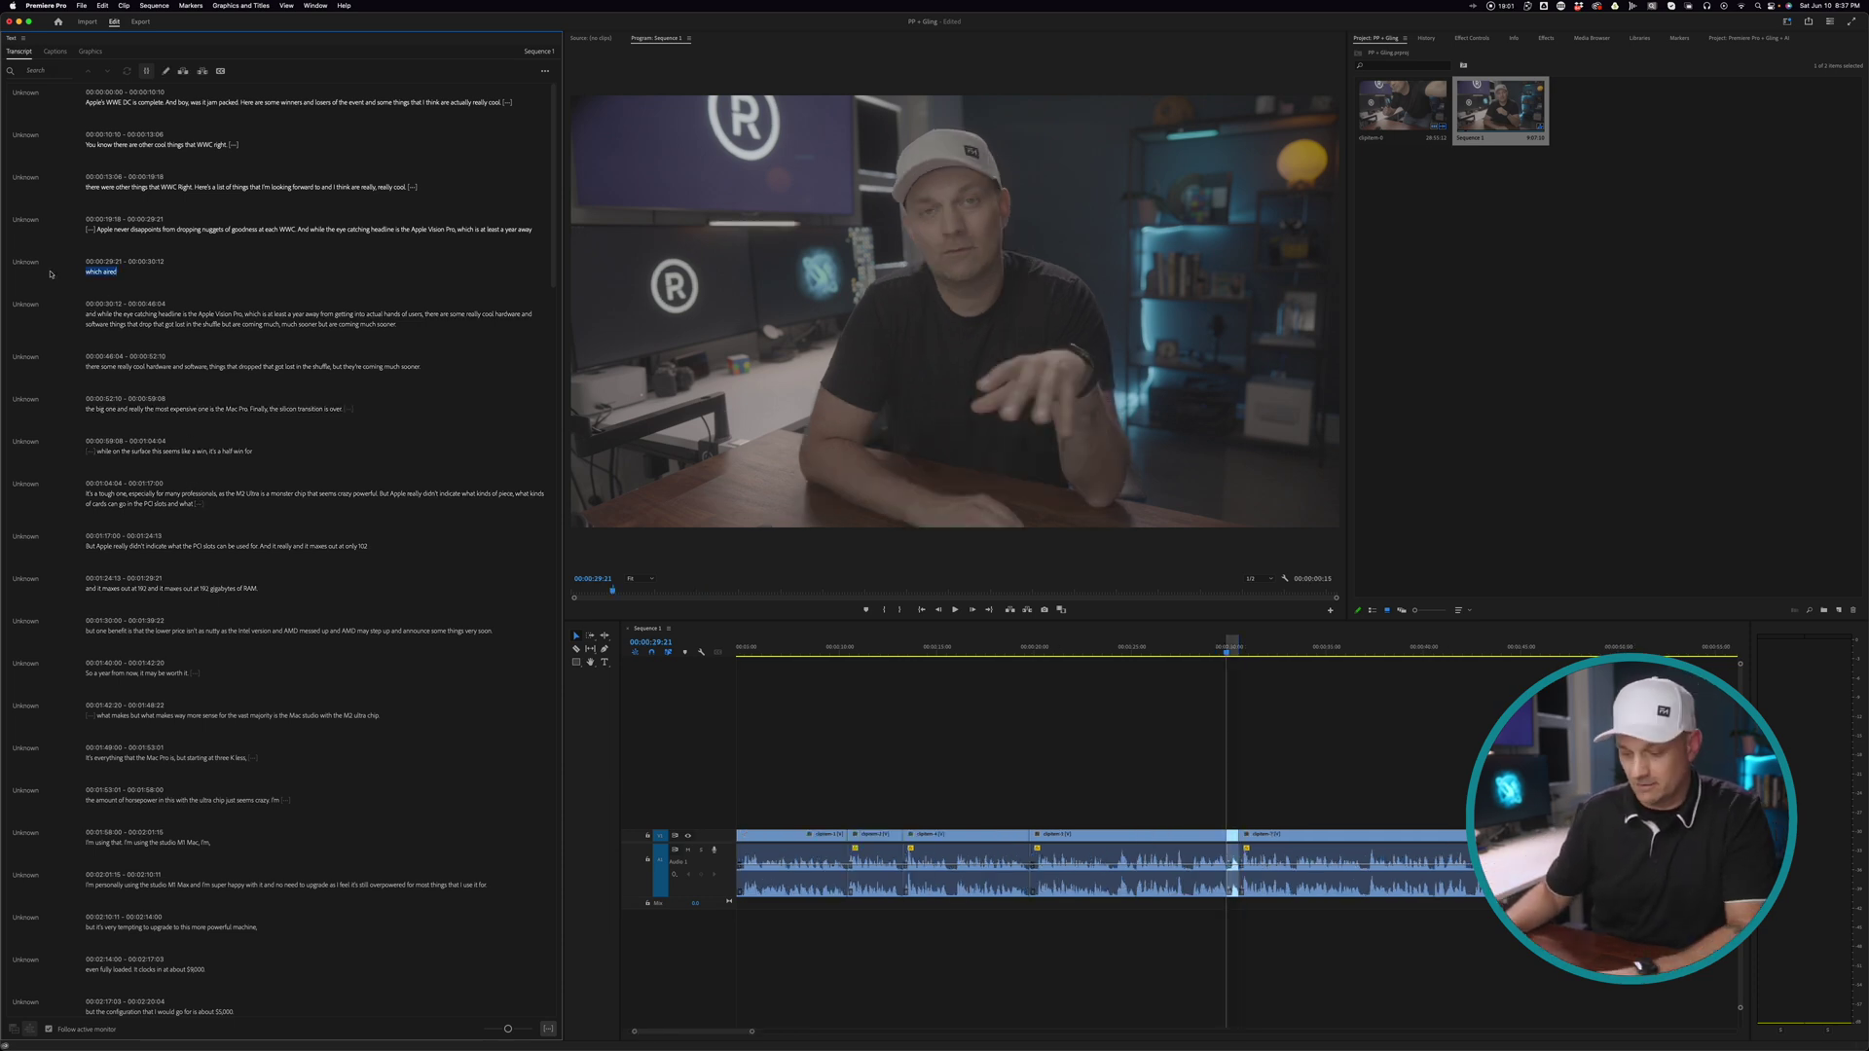
key(BackSpace)
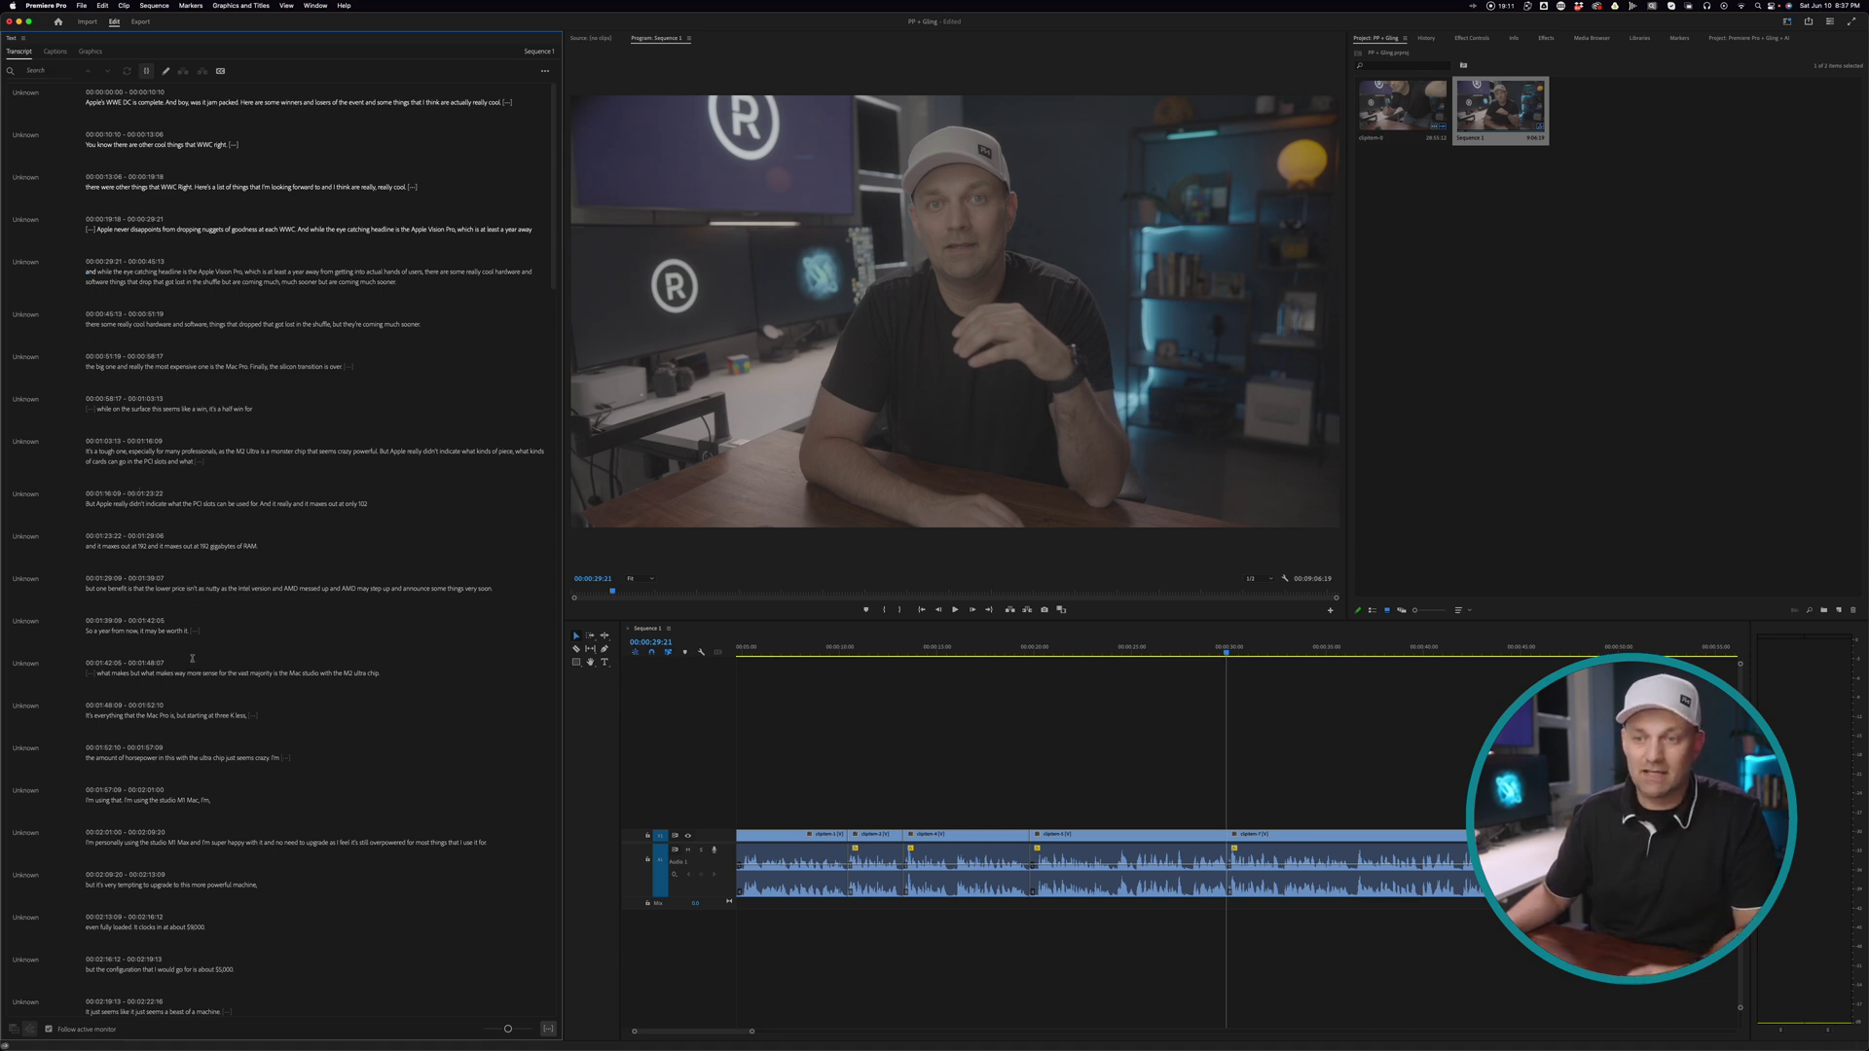
drag(84, 546, 118, 547)
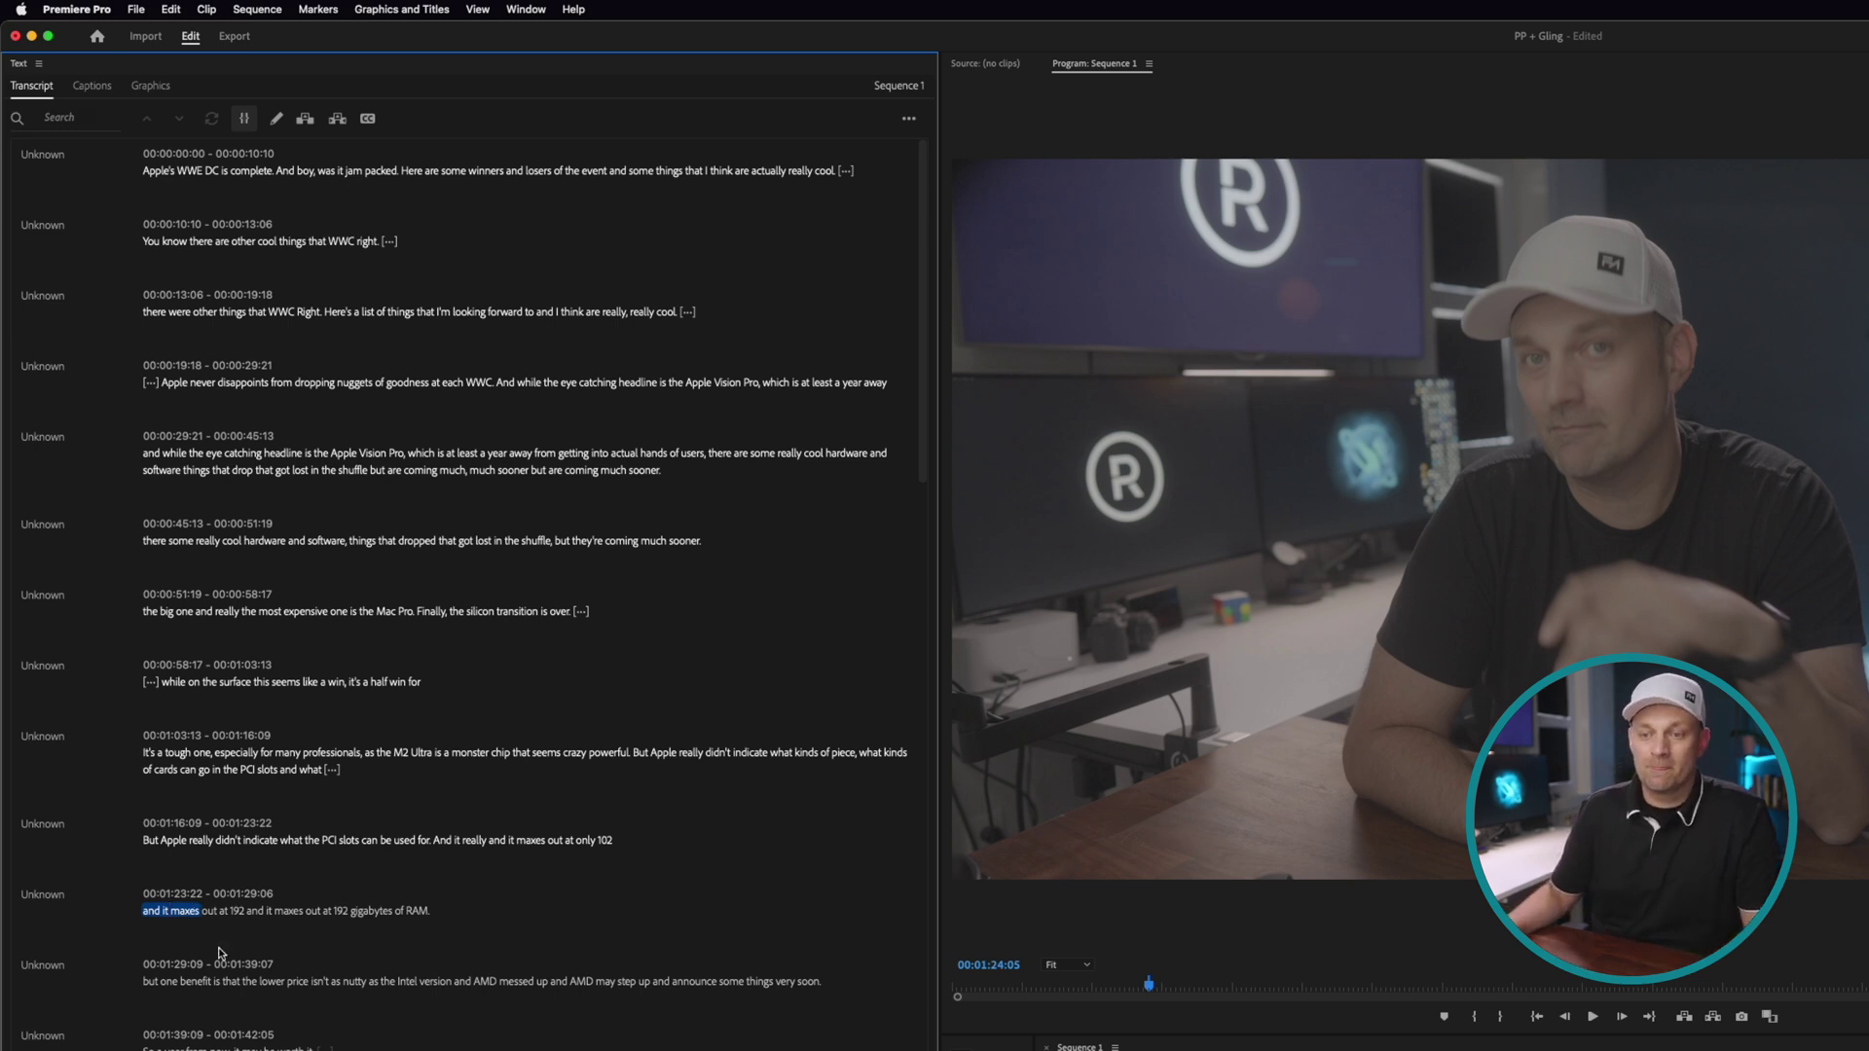
- Cut 'and it maxes', 'and AMD messed up' and the following pause, then preview the WWDC sequence's B-roll
key(BackSpace)
drag(453, 913, 547, 913)
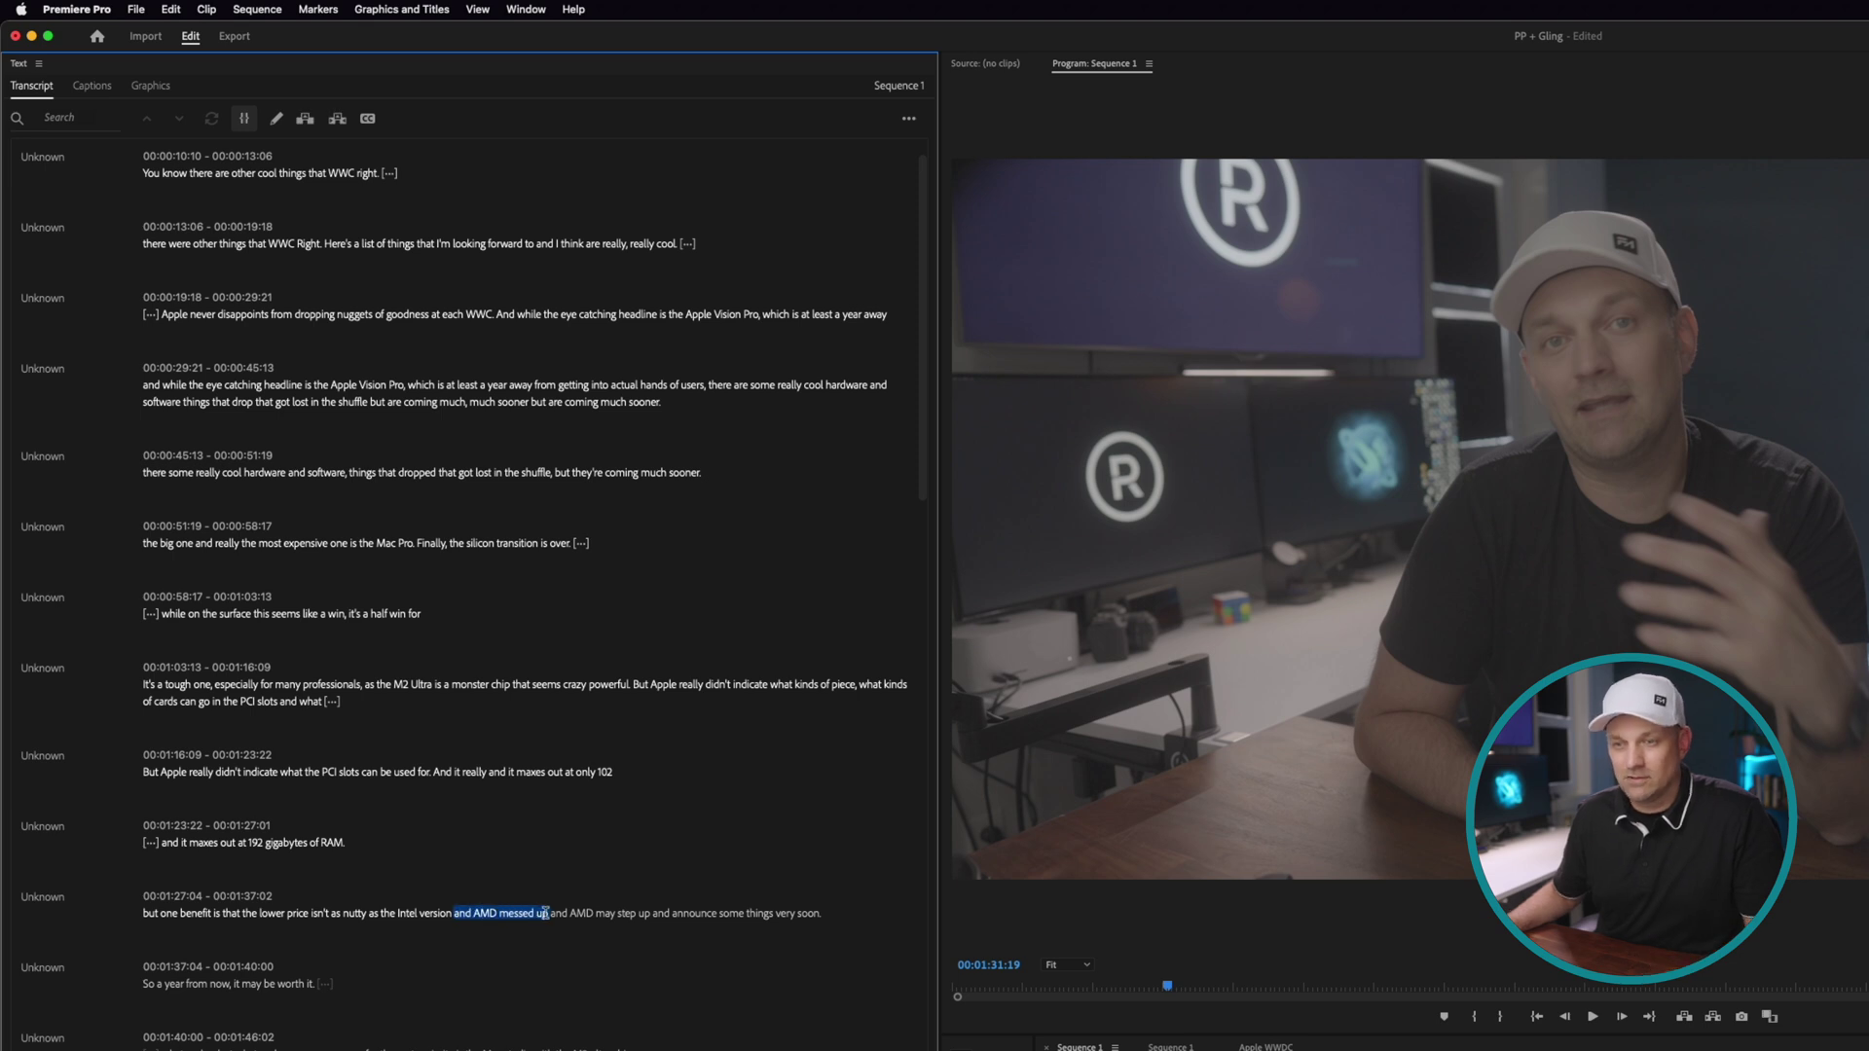
click(528, 911)
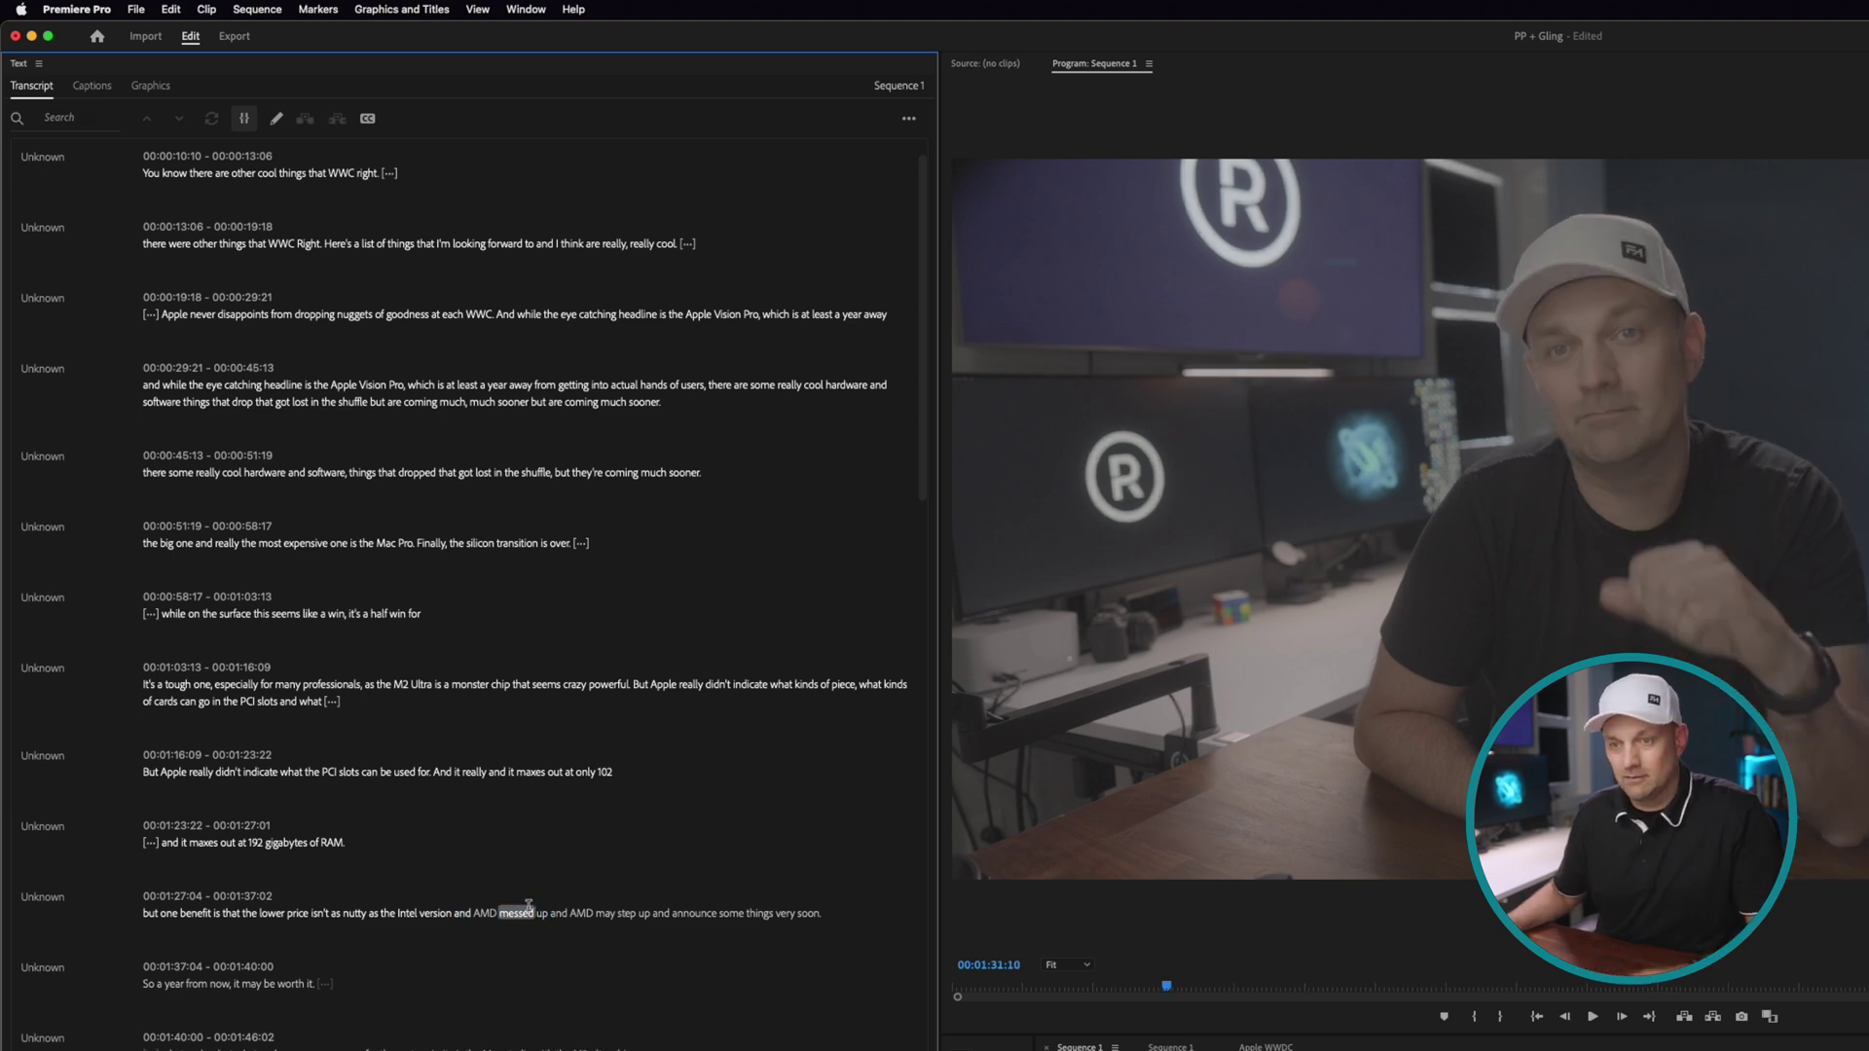
key(BackSpace)
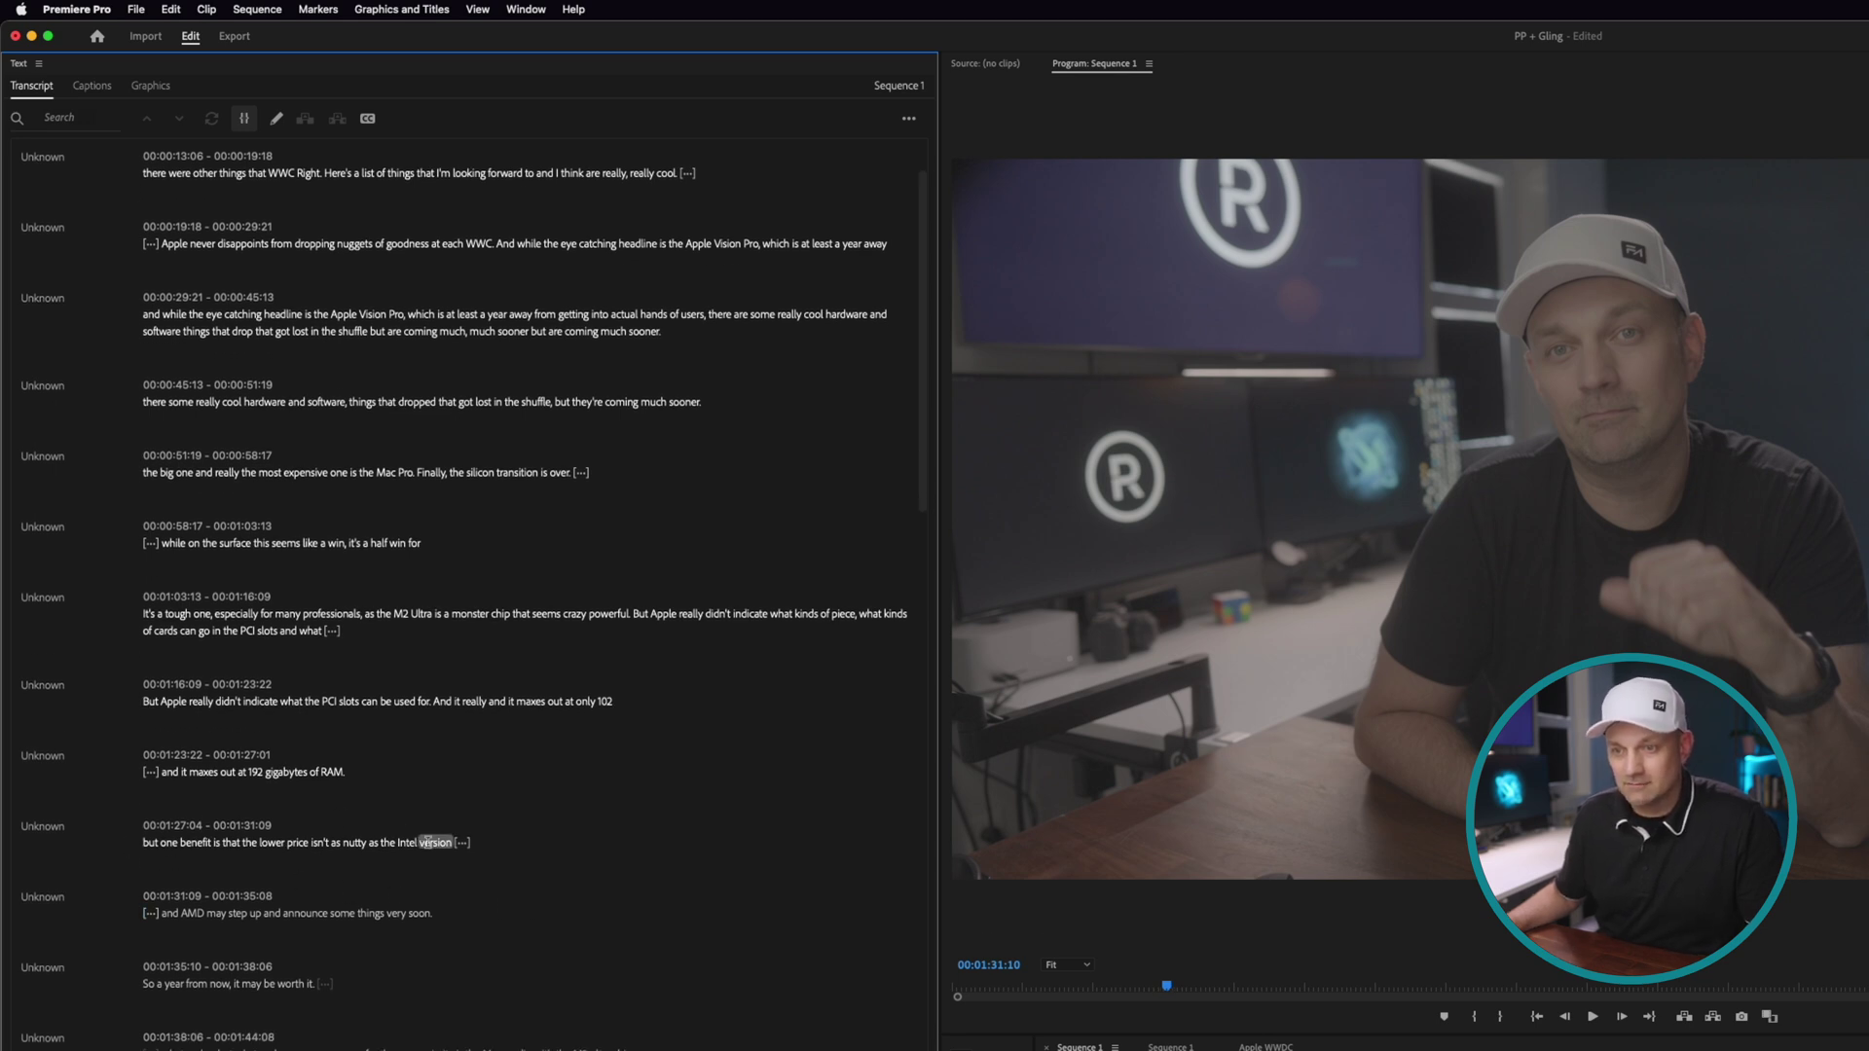
key(BackSpace)
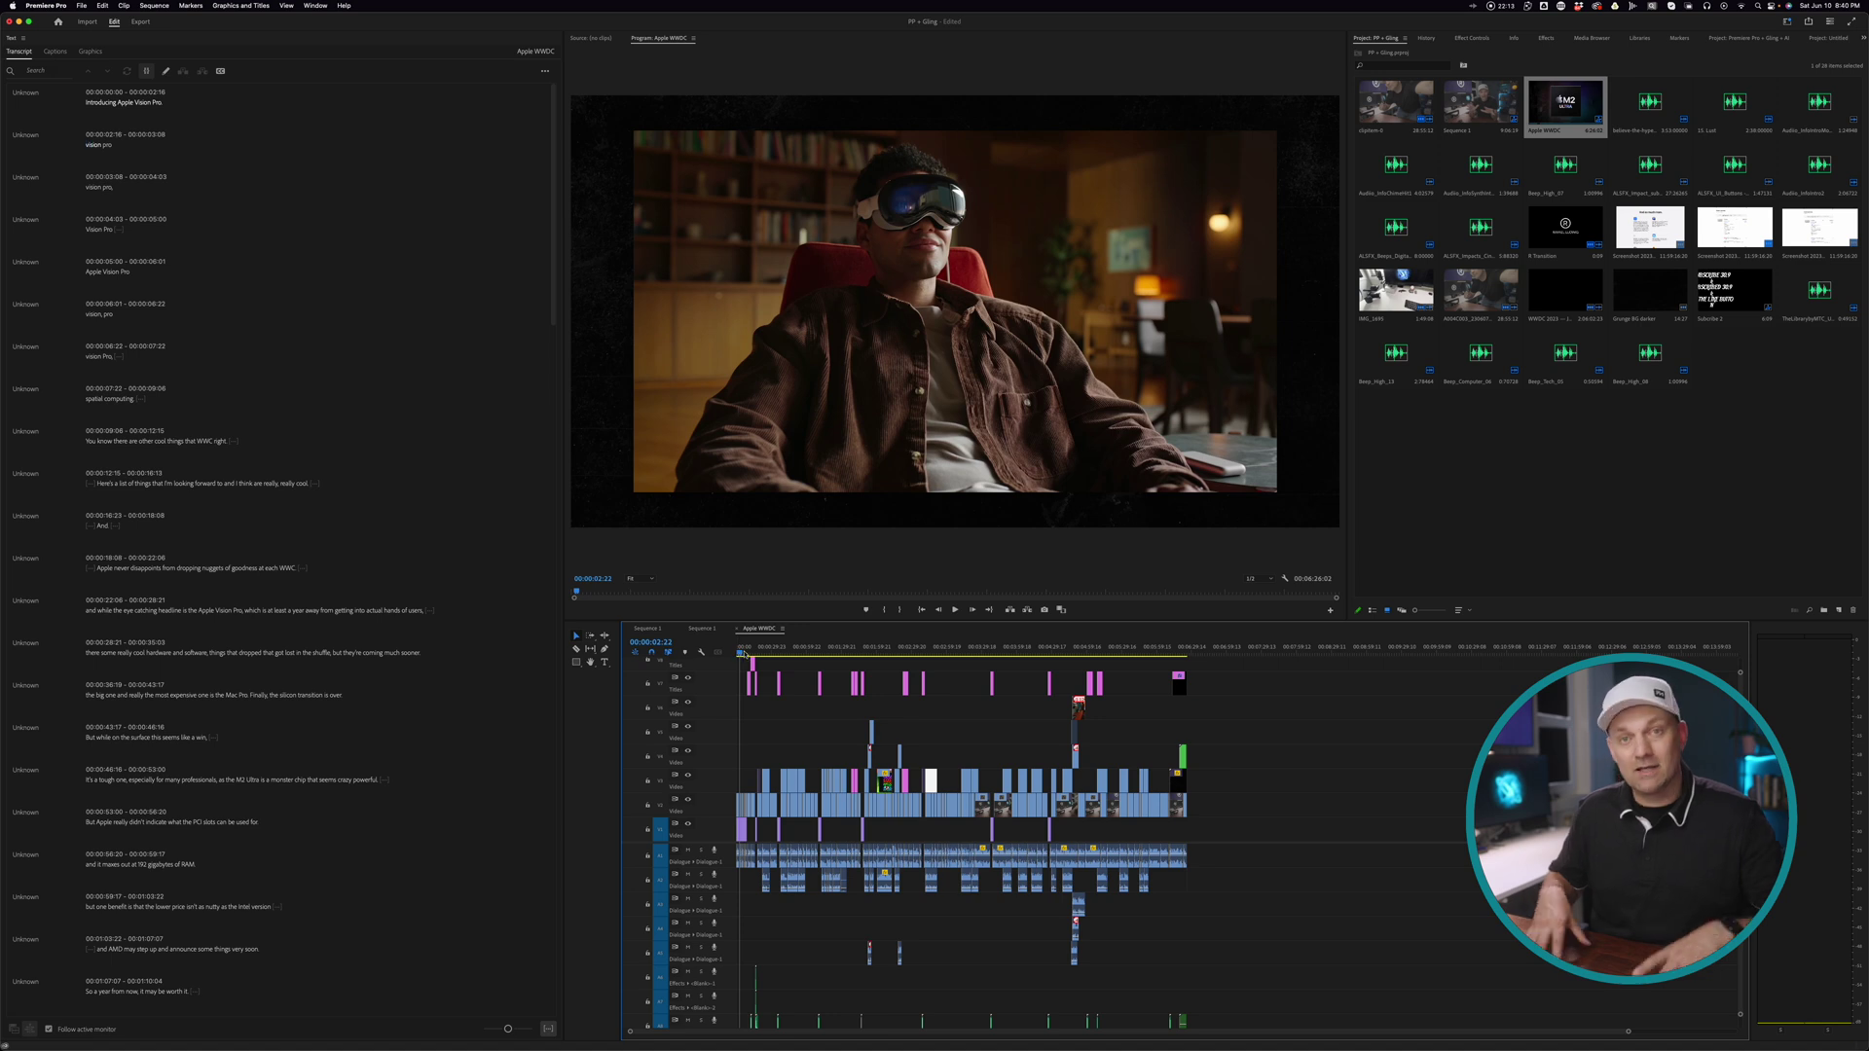
drag(745, 654, 799, 654)
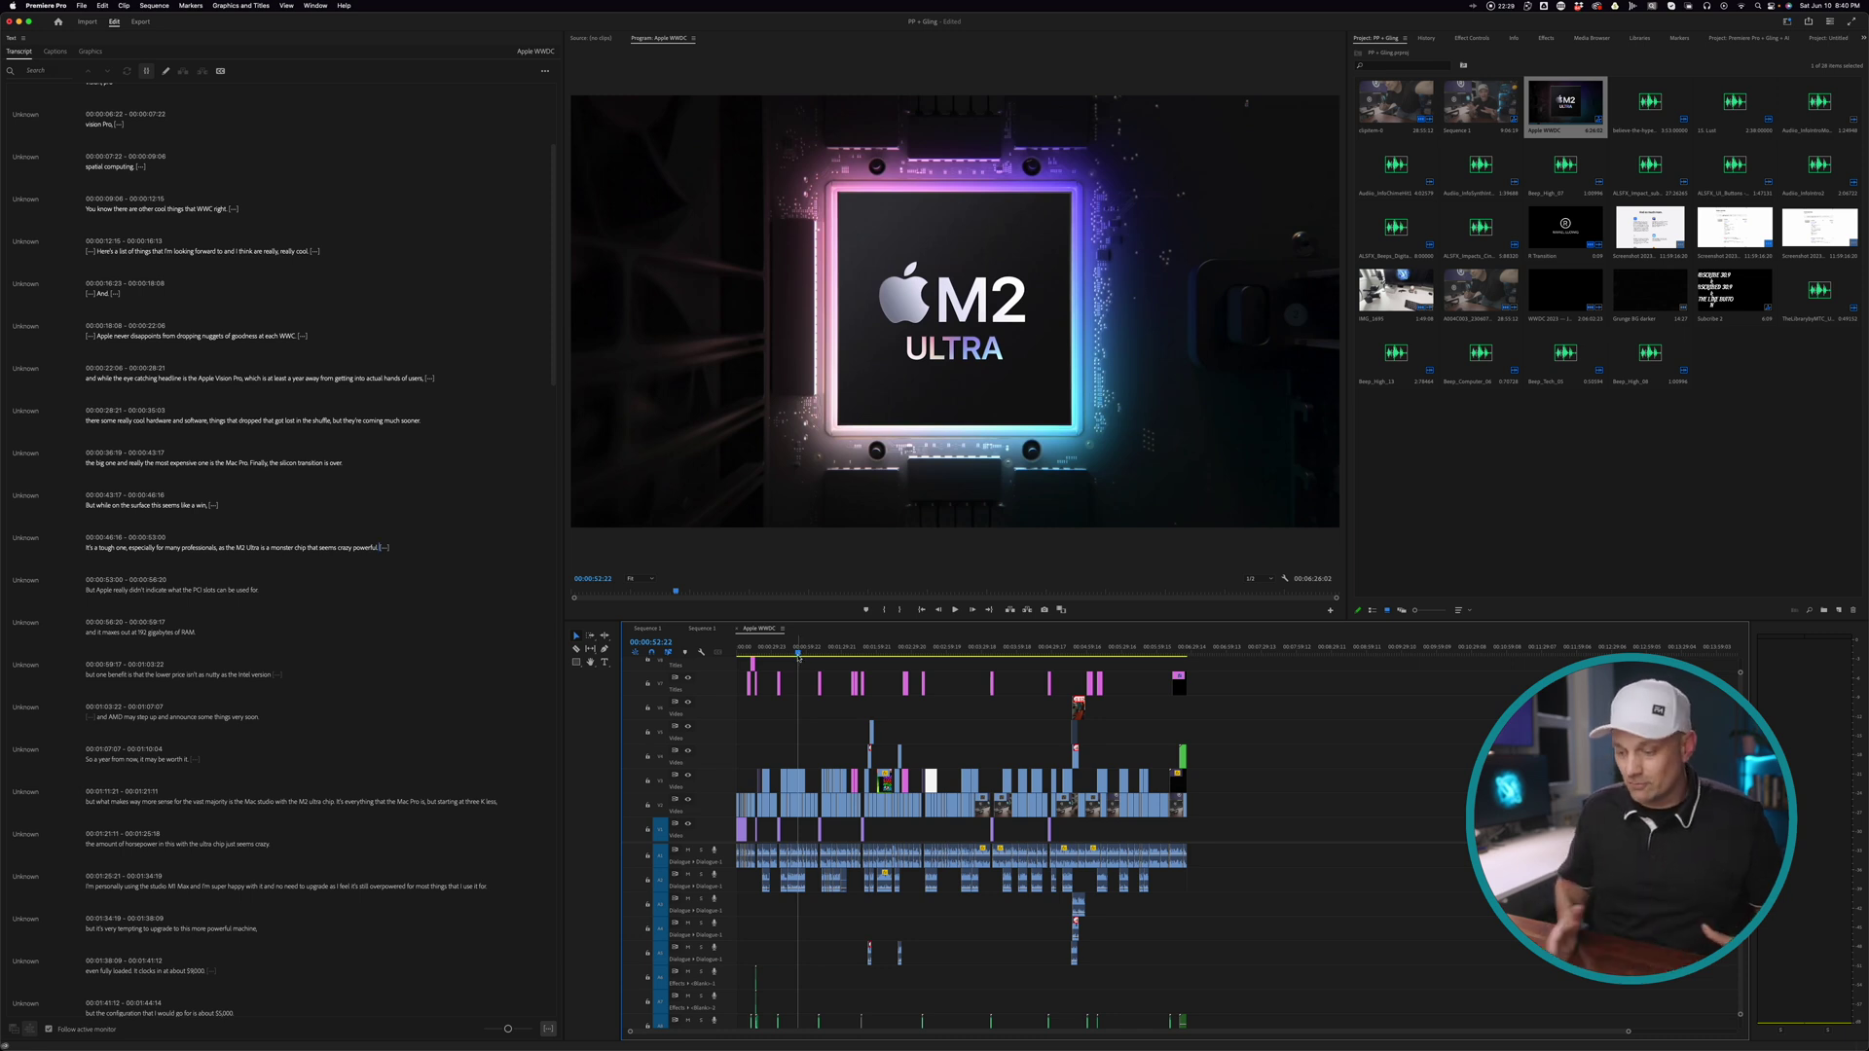
drag(798, 657, 795, 658)
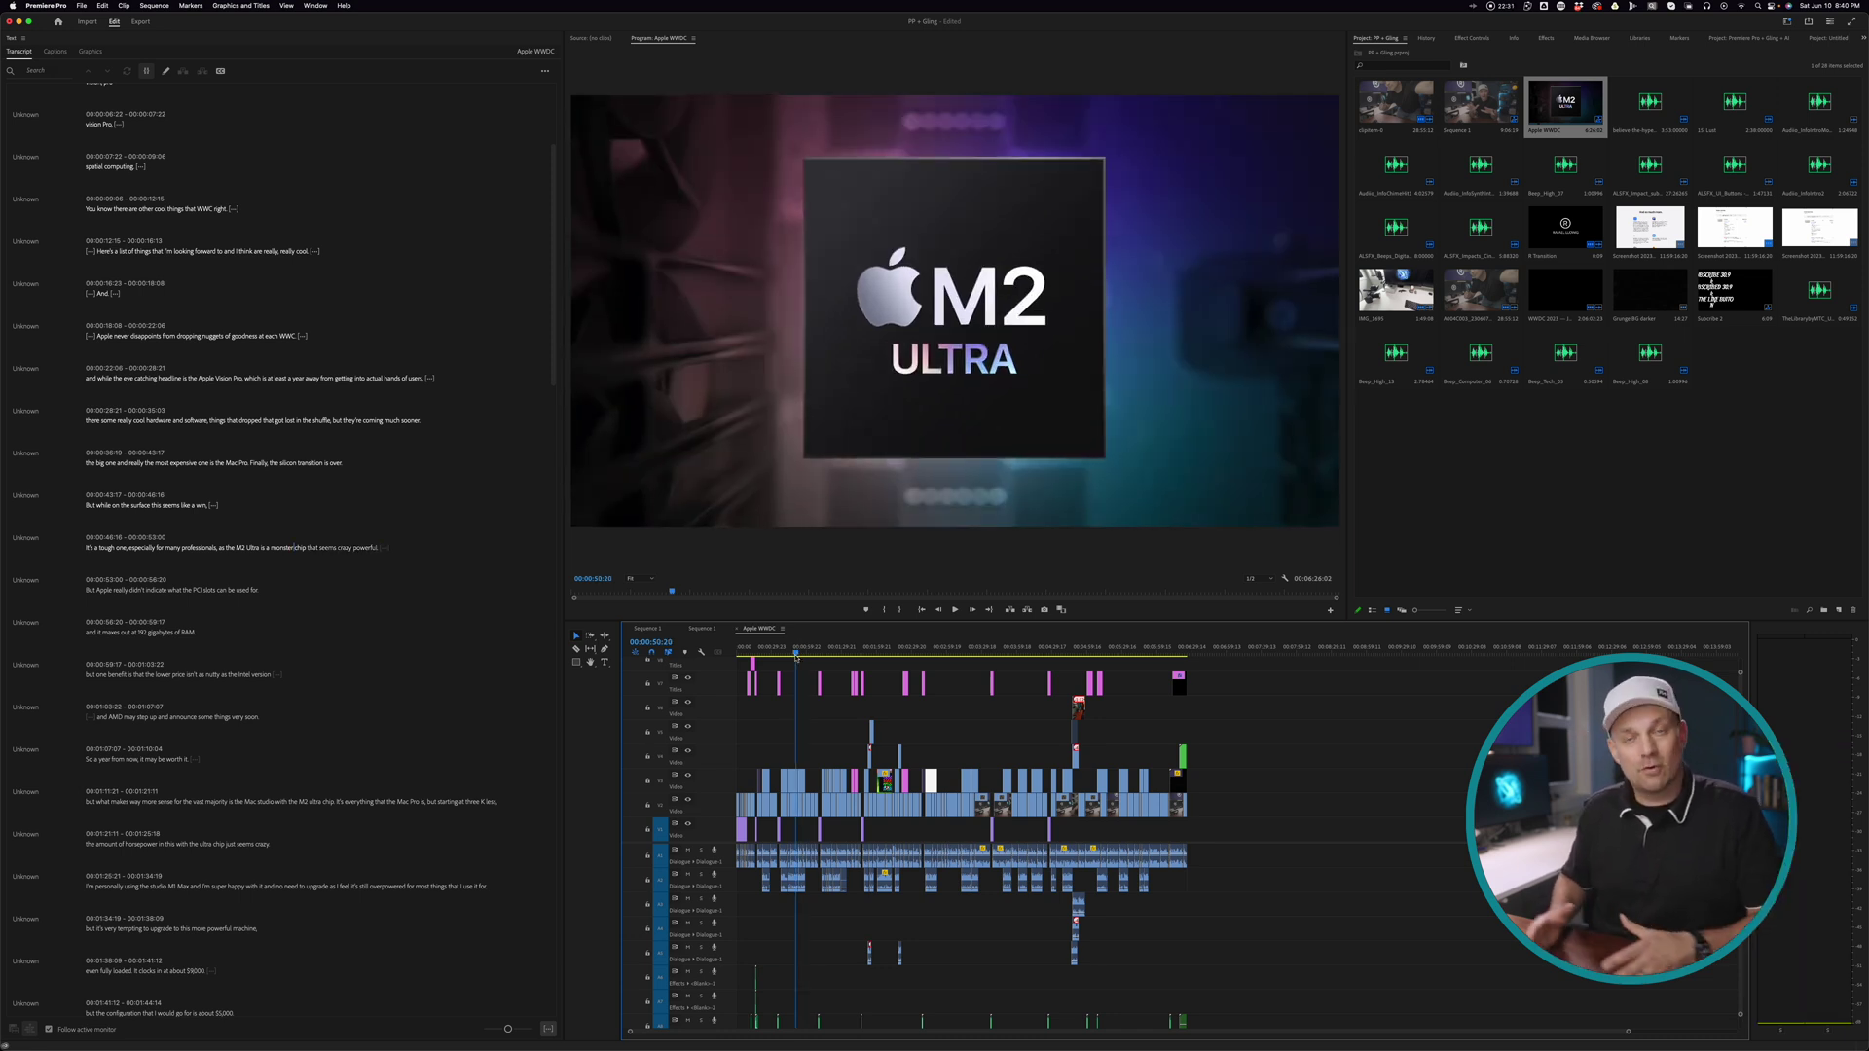